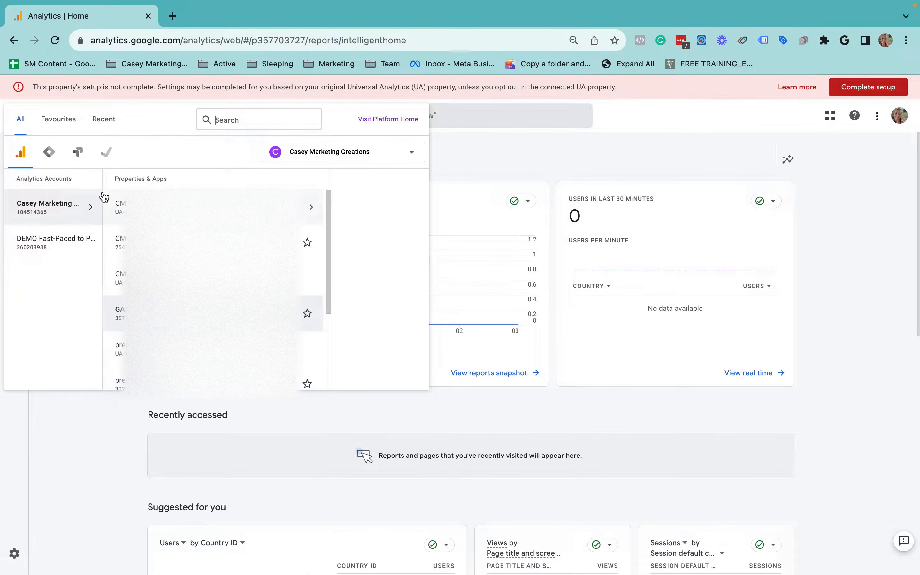
Look over the GA4 property's home page and check which Google account is signed in
click(90, 437)
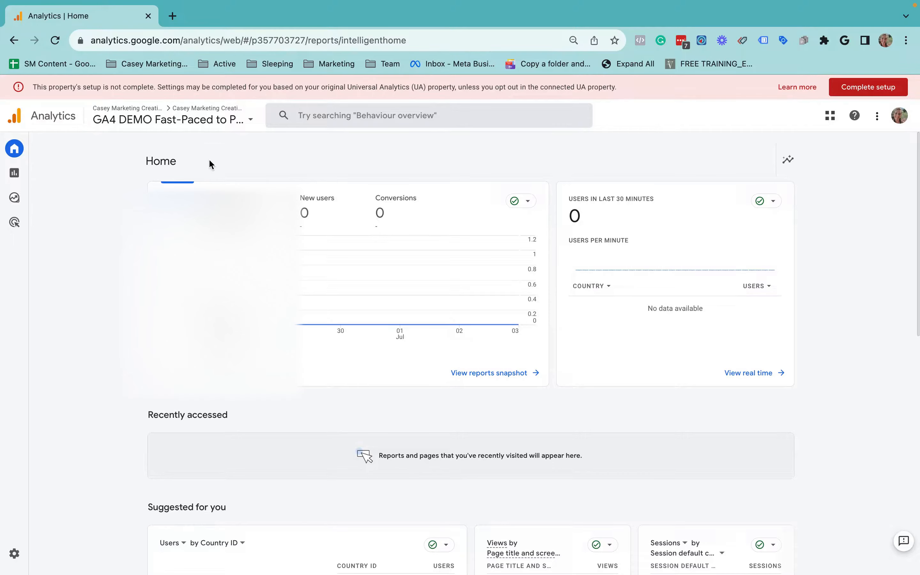
scroll(297, 331, down, 10)
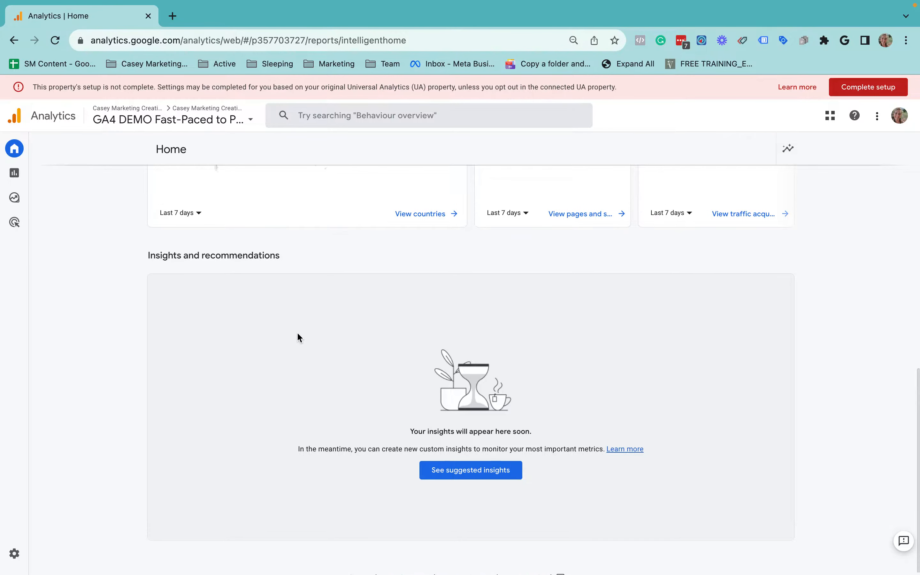
scroll(297, 331, up, 10)
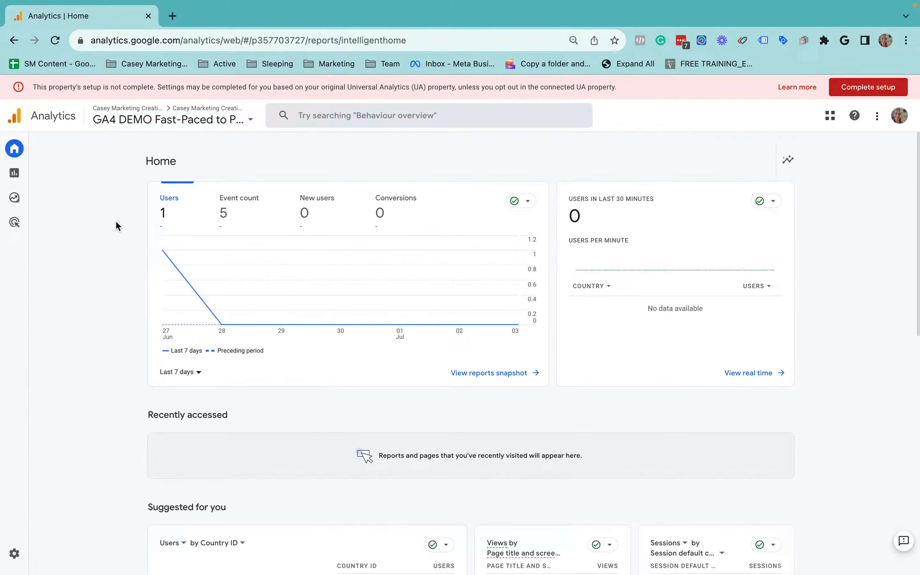
click(898, 116)
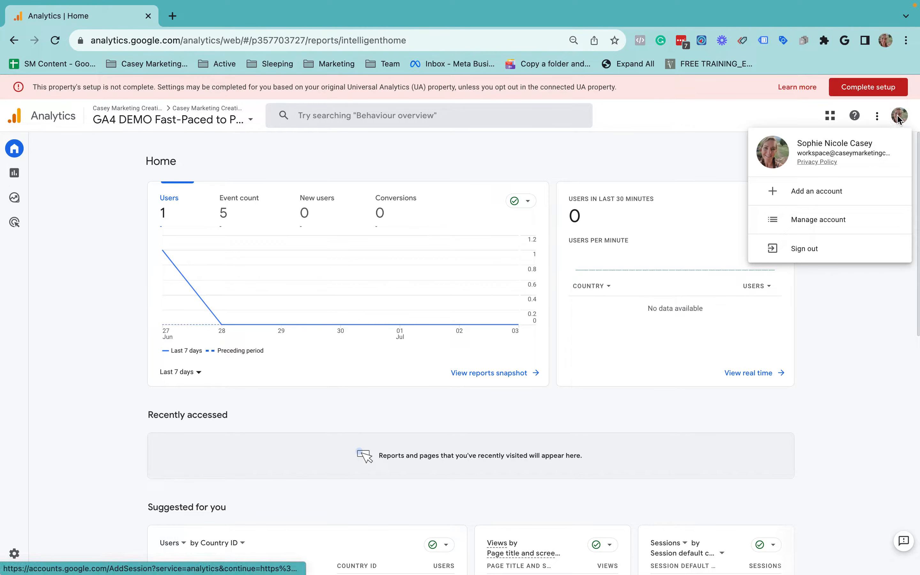
click(687, 155)
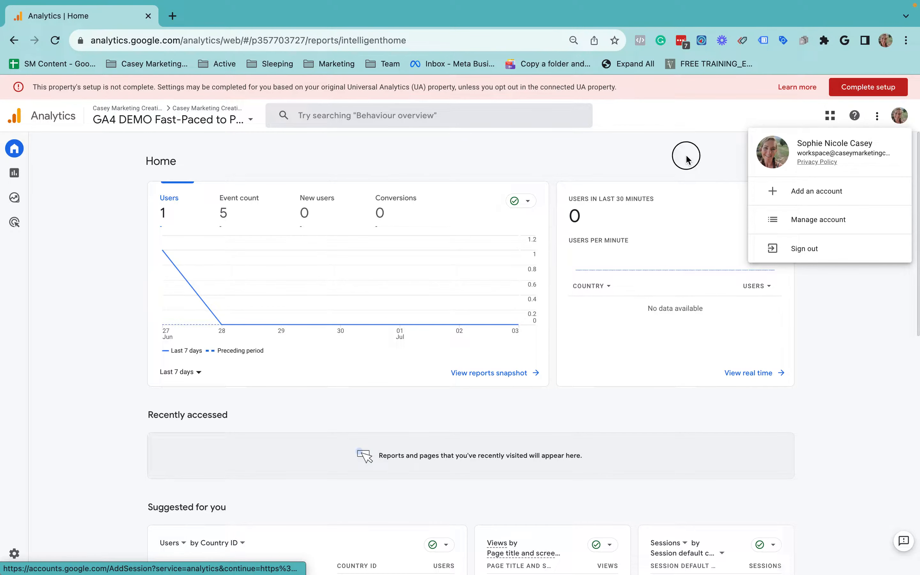
Open analytics.google.com in a new browser tab
click(172, 16)
text(anal)
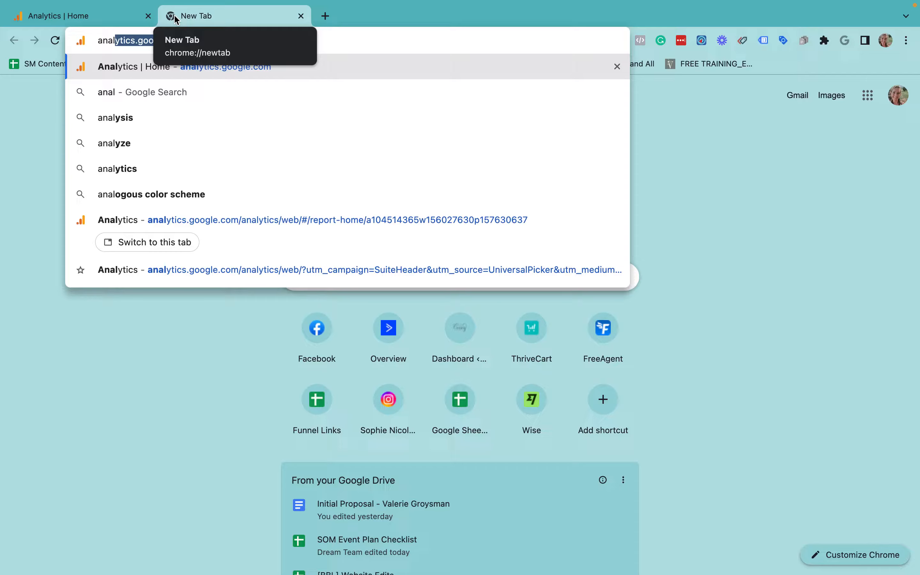
key(Return)
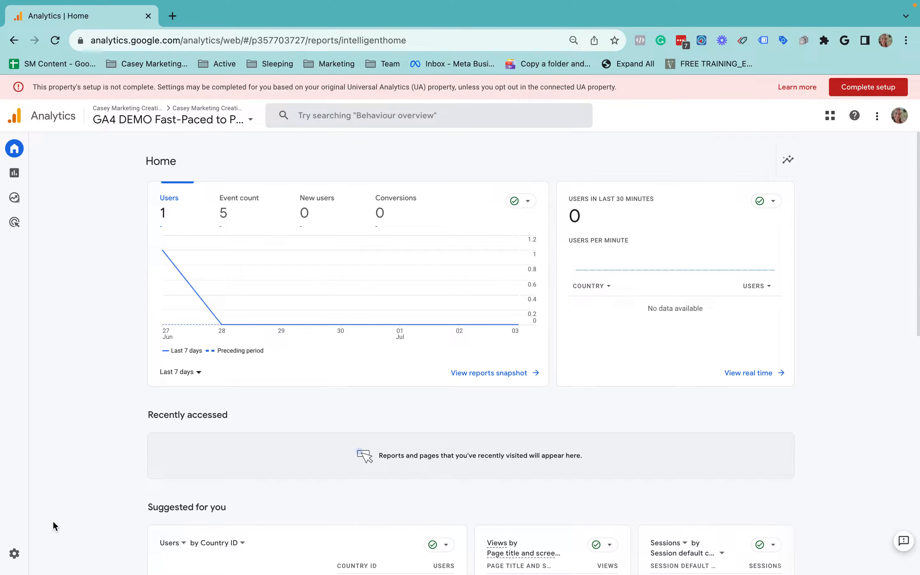
Open the Admin area and look through the properties available under the Casey Marketing Creations account
click(15, 554)
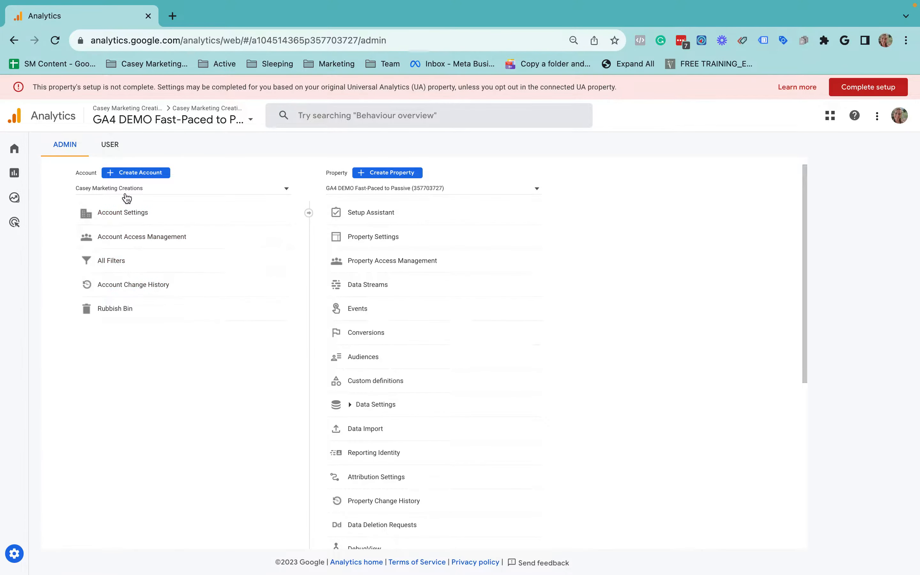
click(199, 126)
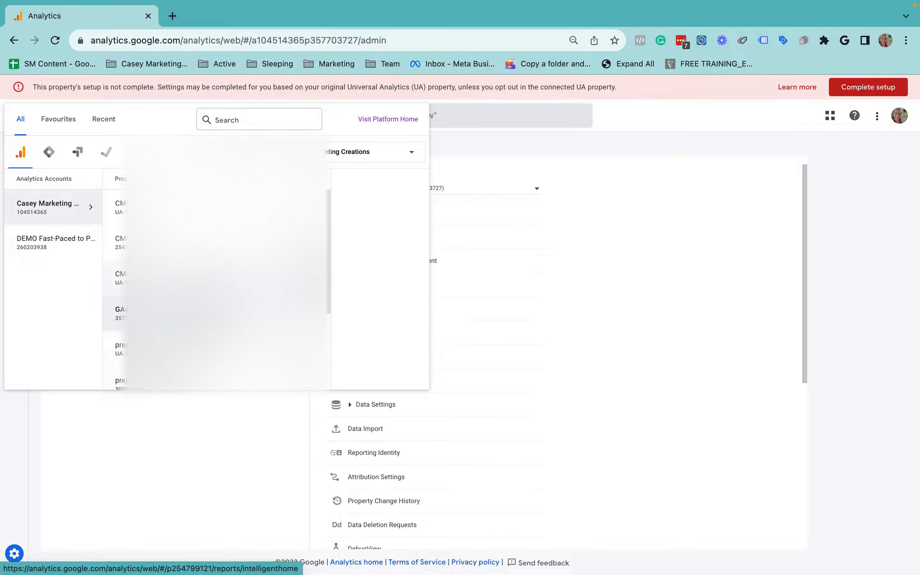
scroll(214, 281, down, 3)
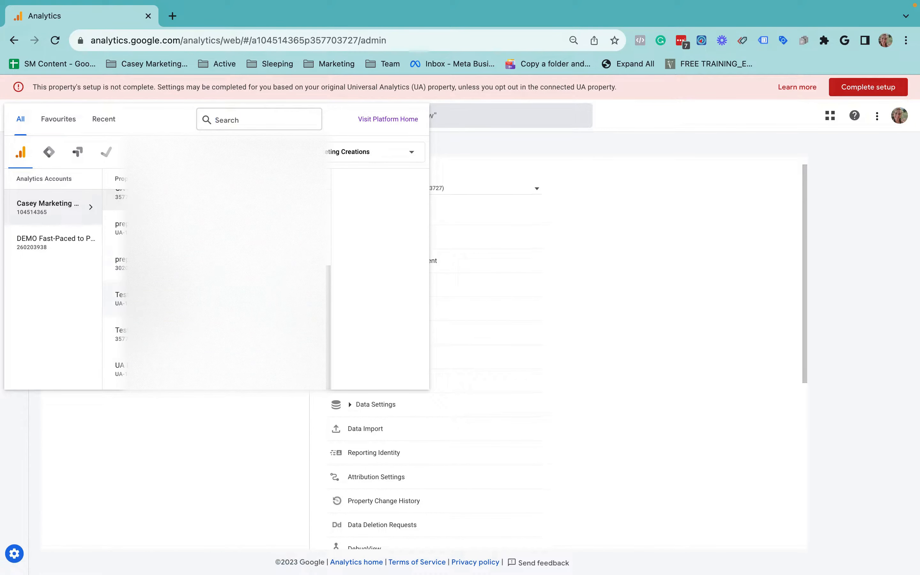
scroll(186, 314, up, 3)
click(114, 457)
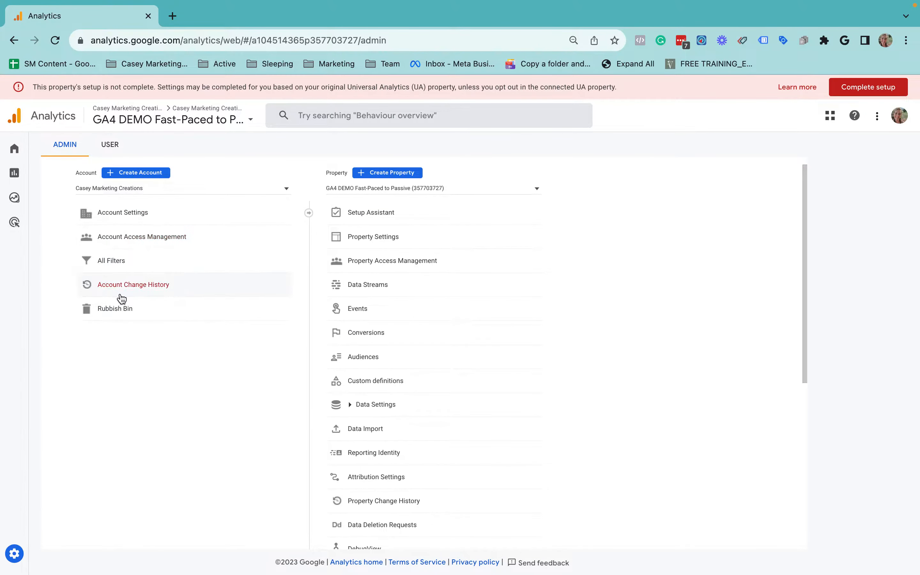
click(413, 188)
scroll(418, 253, down, 3)
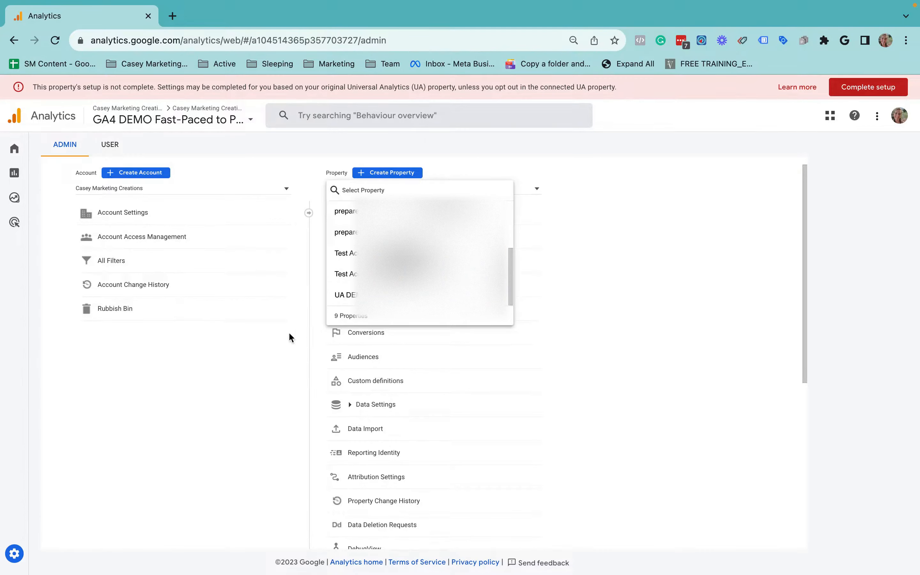
click(301, 344)
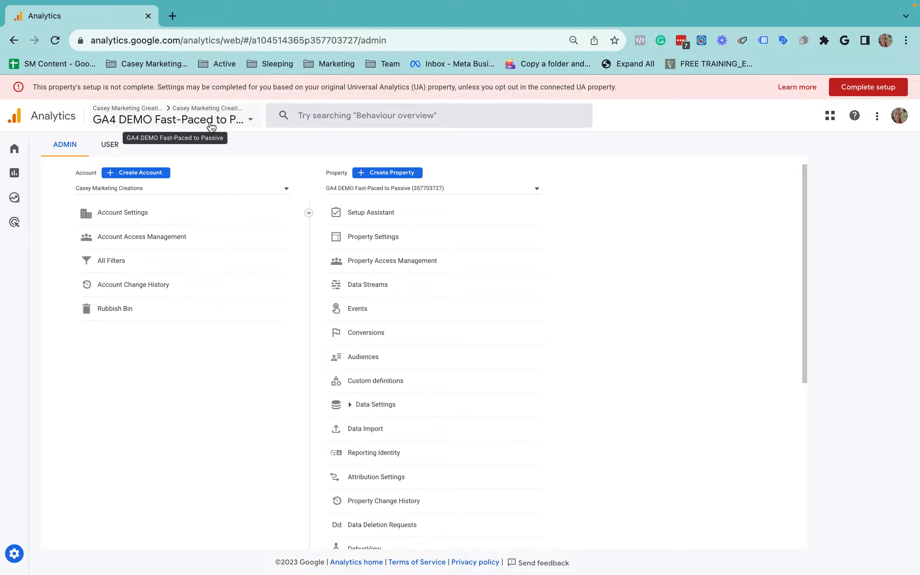
Open the Setup Assistant of the GA4 DEMO property and look through all its property-level admin options
click(362, 219)
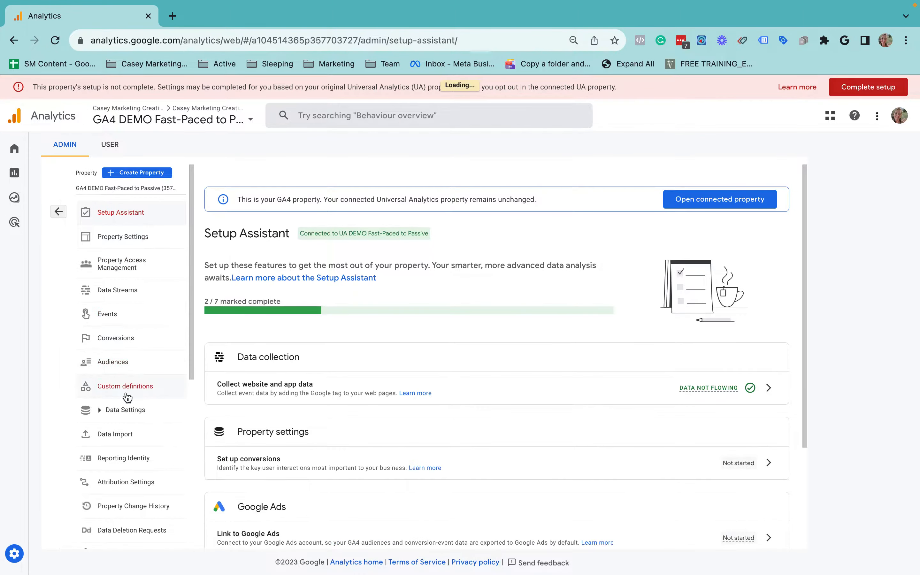
scroll(127, 398, down, 8)
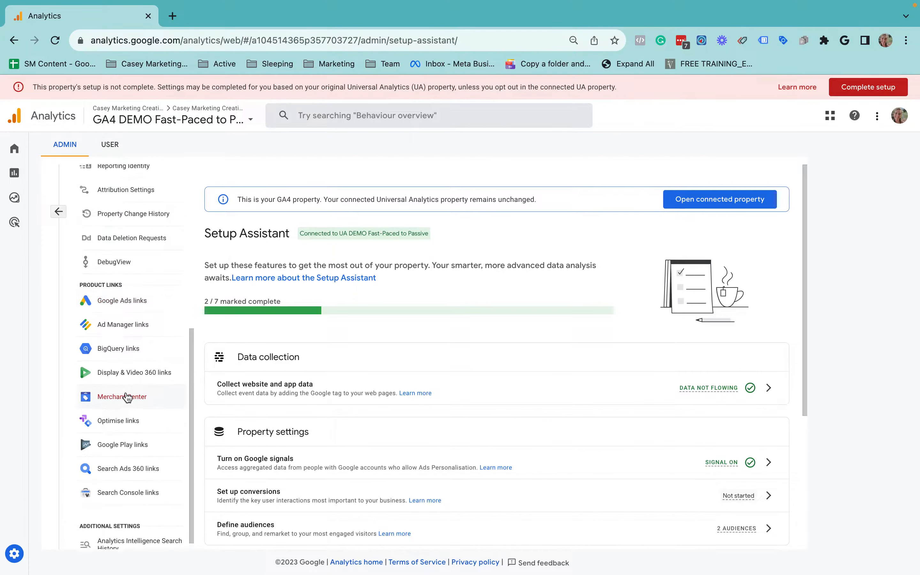
scroll(127, 397, up, 10)
scroll(130, 422, down, 10)
scroll(132, 422, up, 10)
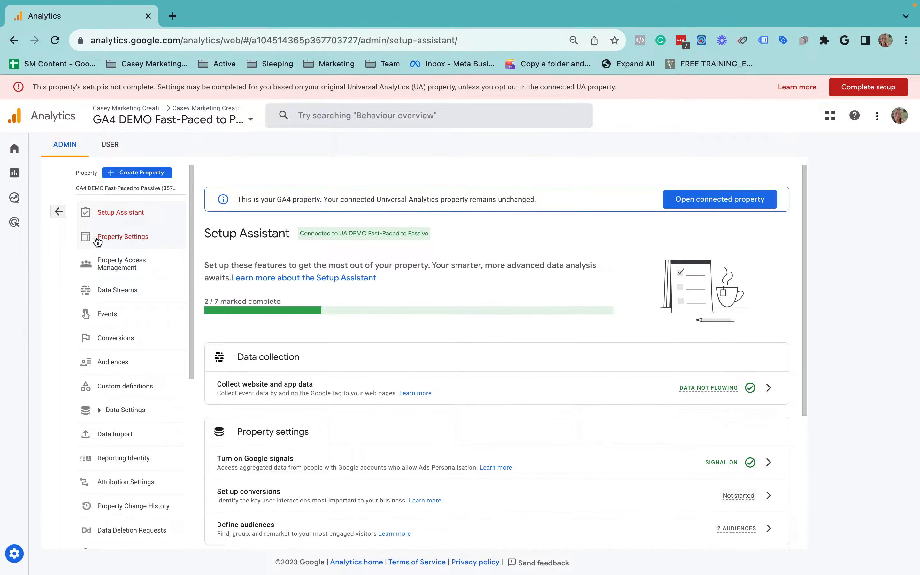
Open the property settings and review the property name and the available industry categories without changing them
click(127, 242)
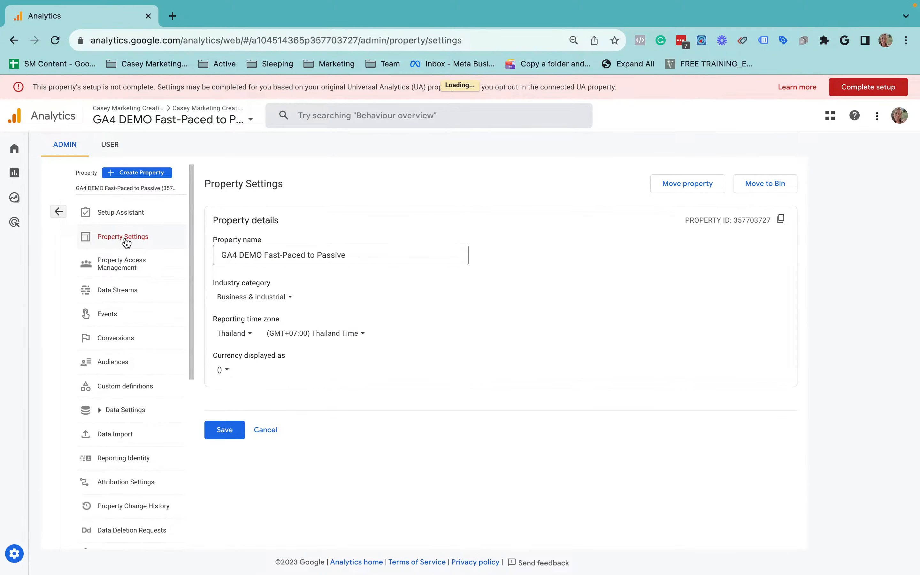
mouse_move(225, 255)
mouse_down()
mouse_move(388, 255)
mouse_move(225, 254)
mouse_up()
click(225, 255)
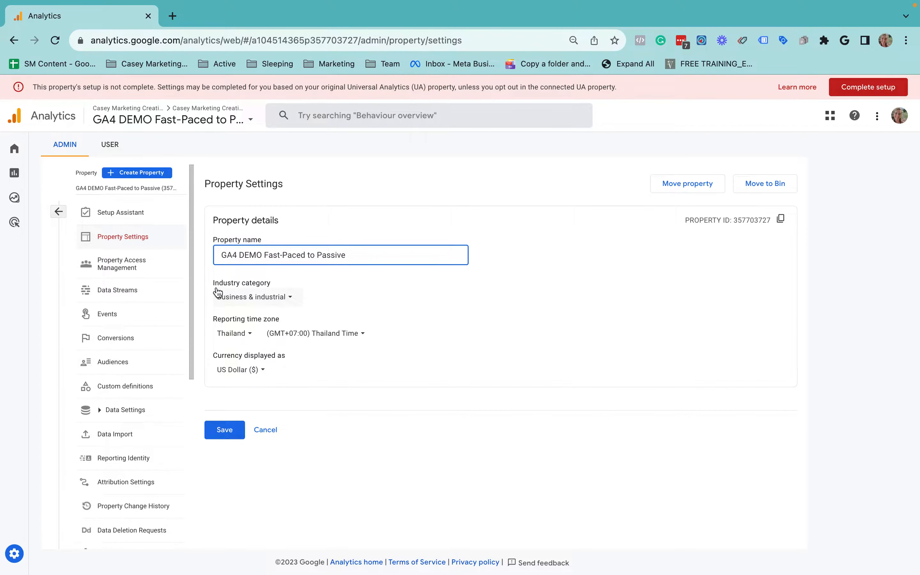
click(252, 297)
scroll(281, 415, down, 6)
scroll(282, 415, up, 6)
click(482, 304)
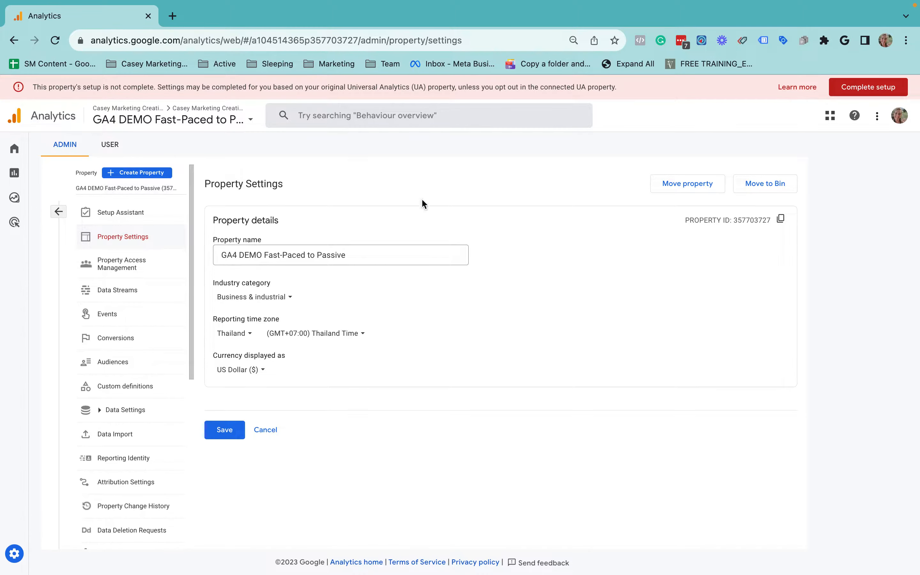
Return to the Setup Assistant and review its data collection, property settings and Google Ads tasks
click(103, 222)
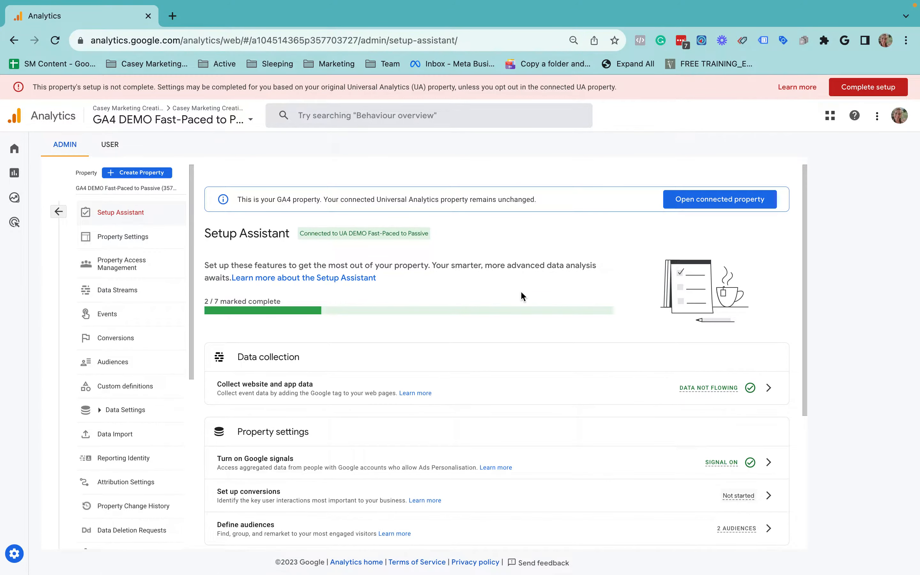
scroll(550, 364, down, 3)
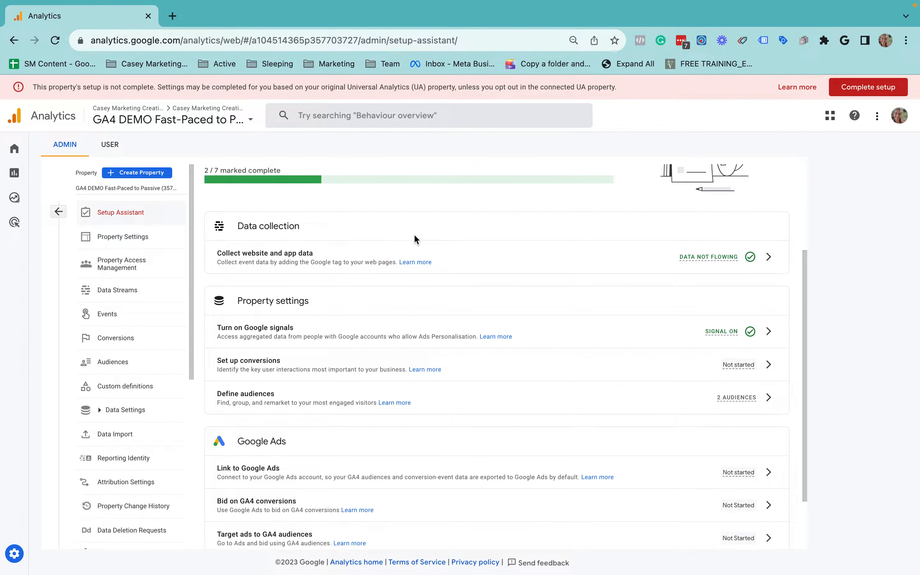
scroll(417, 220, up, 1)
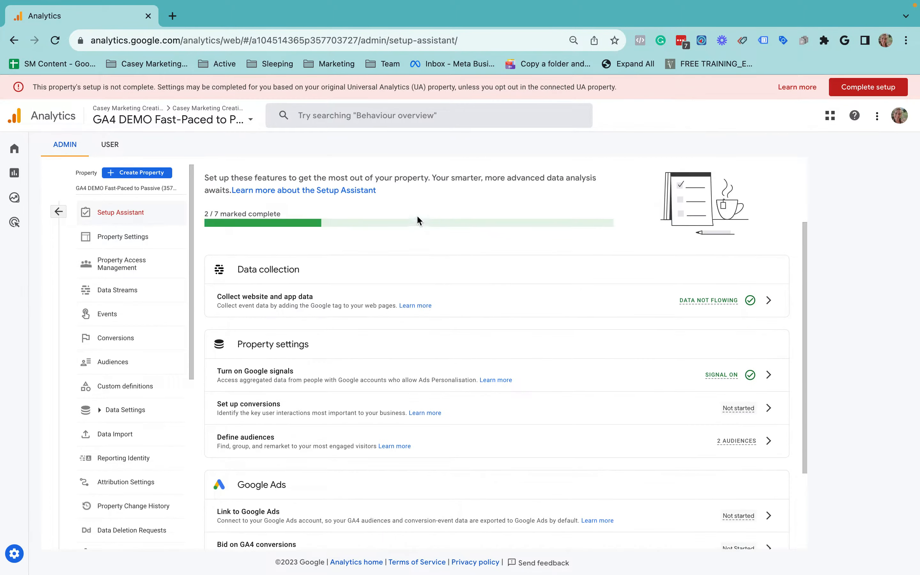
scroll(318, 435, down, 3)
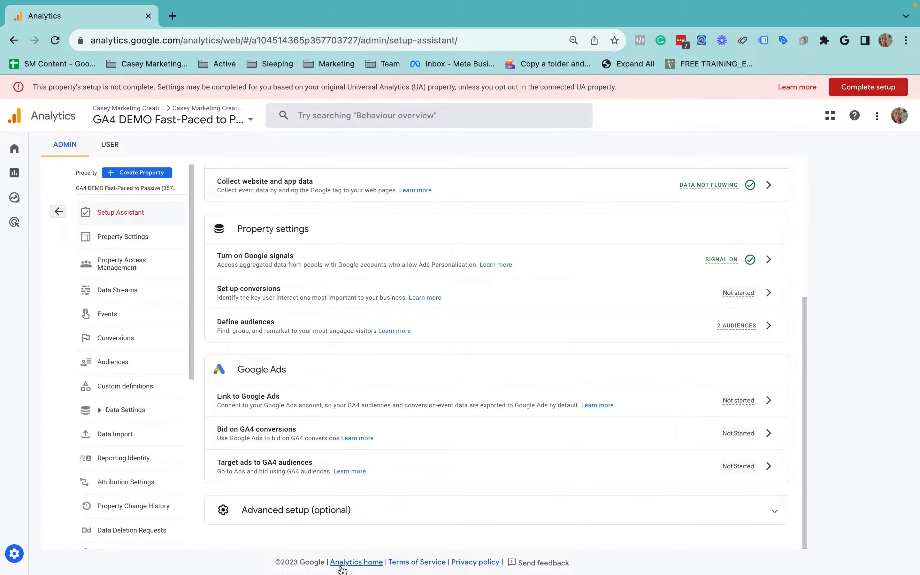
scroll(278, 346, up, 5)
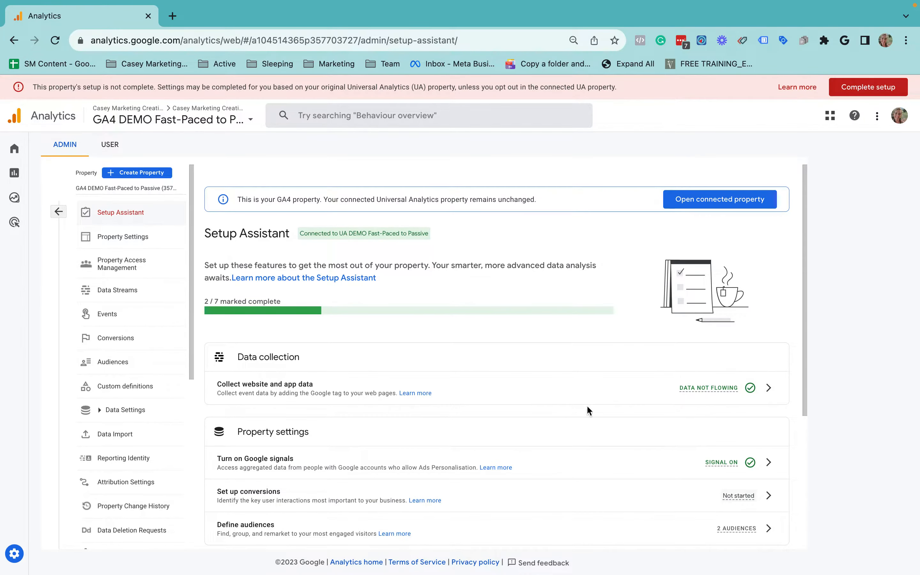
Open data stream management from the website and app data task and view the iOS, Android, Web and All stream lists
click(770, 388)
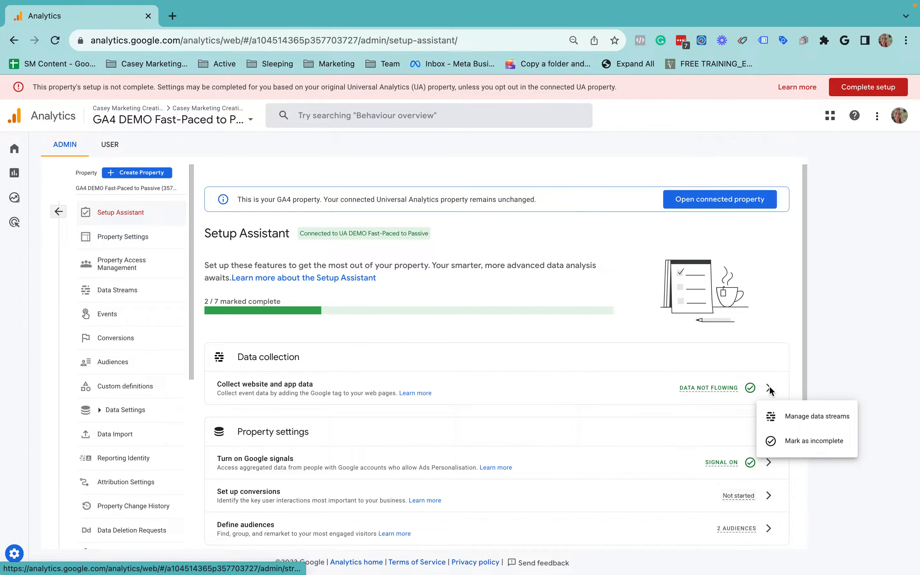
click(799, 416)
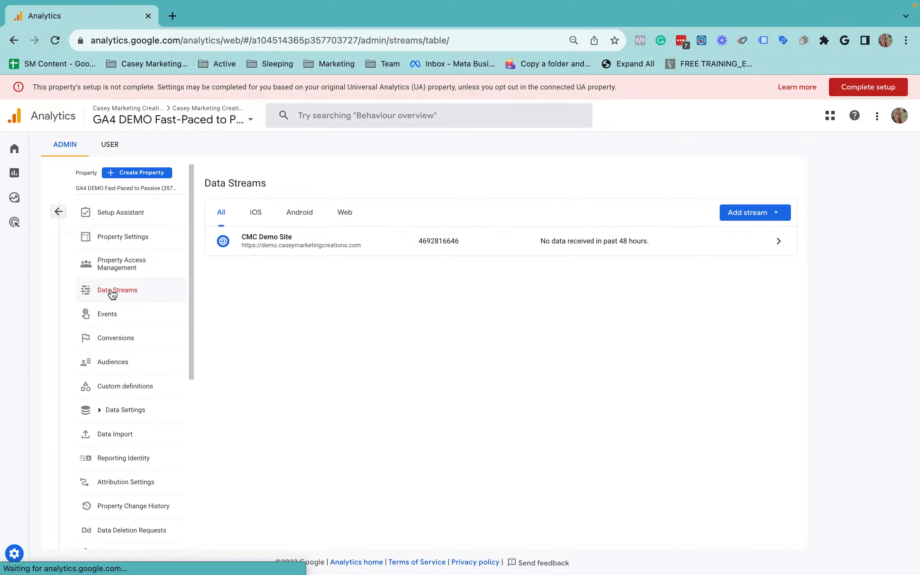
click(259, 210)
click(296, 214)
click(348, 214)
click(305, 218)
click(227, 213)
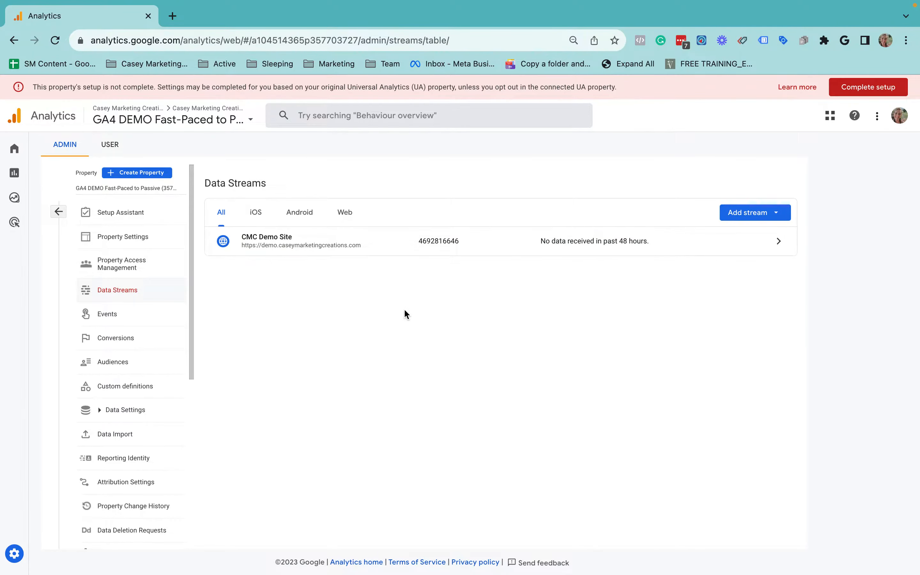
click(761, 212)
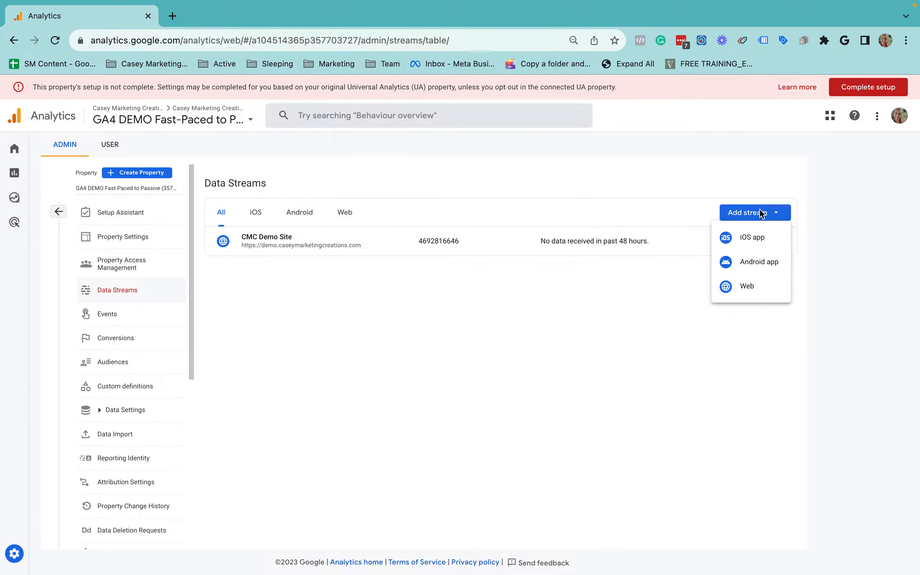
click(747, 288)
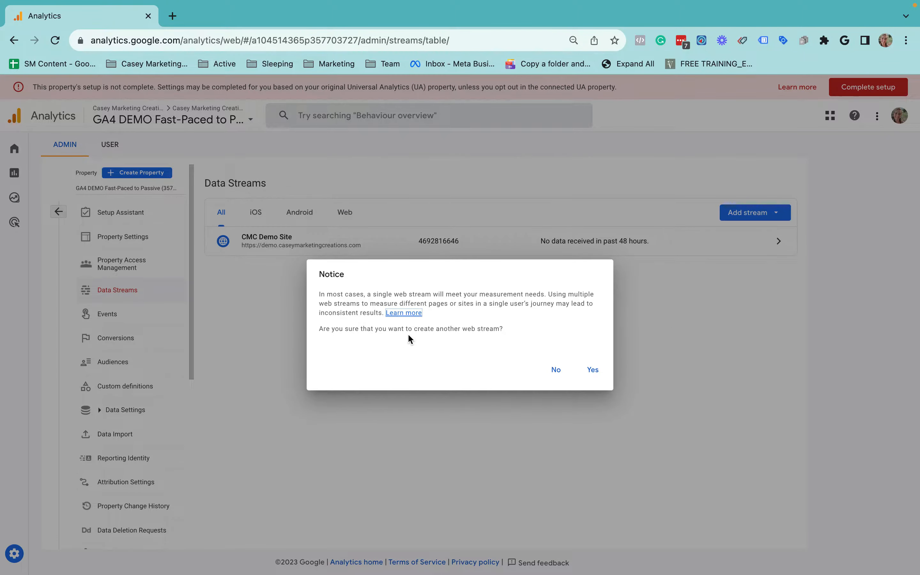
click(597, 375)
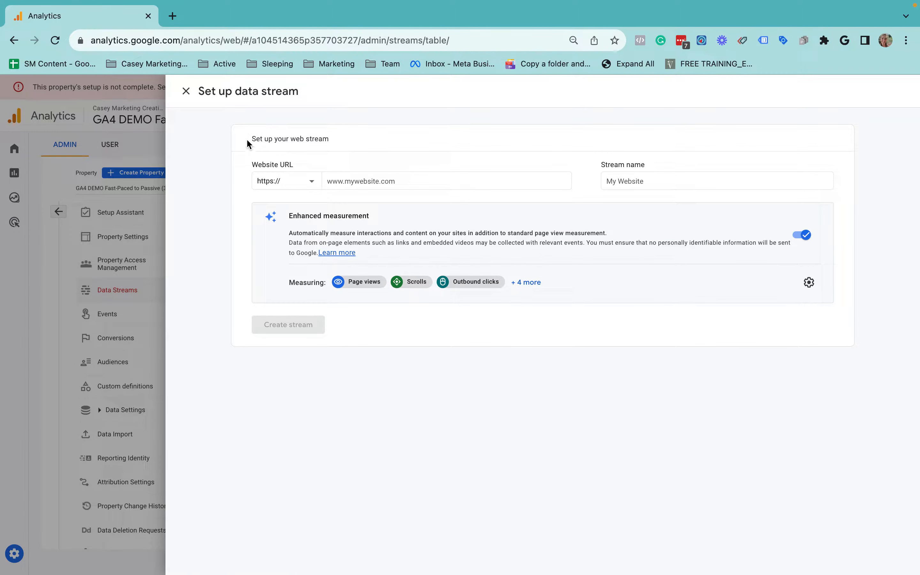
click(289, 184)
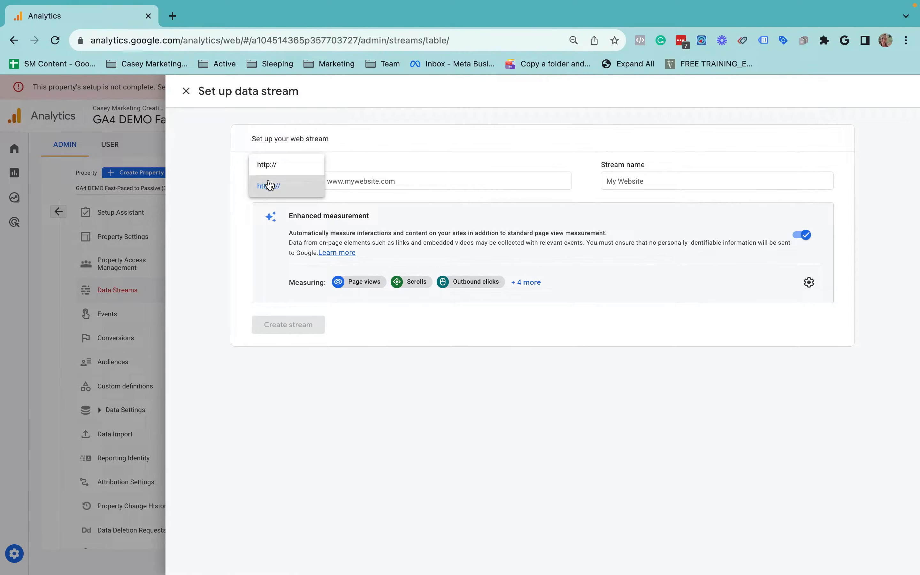
click(261, 188)
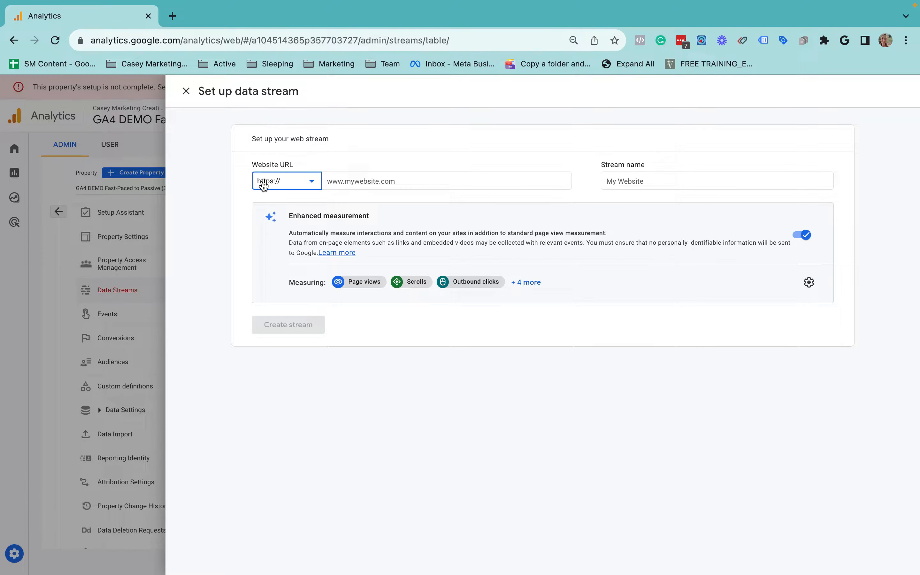
click(342, 181)
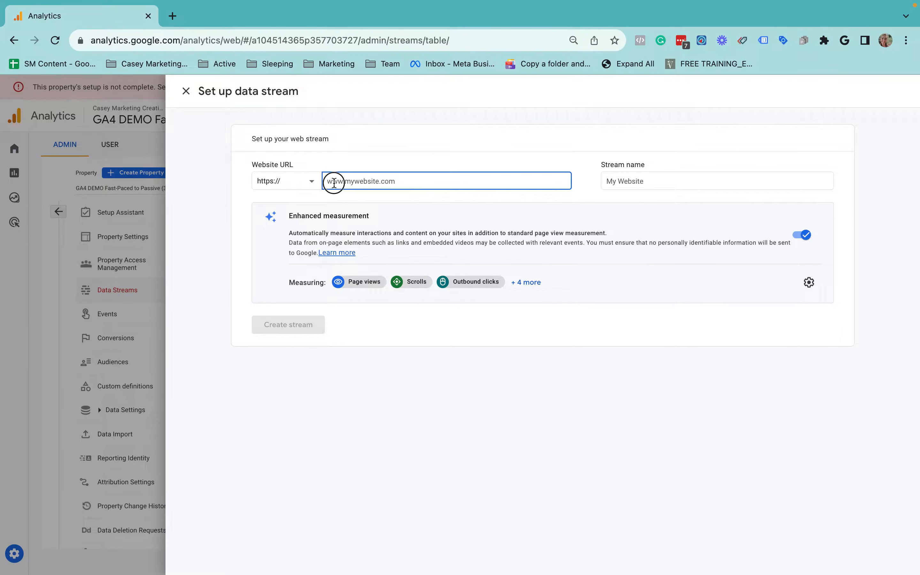
click(659, 181)
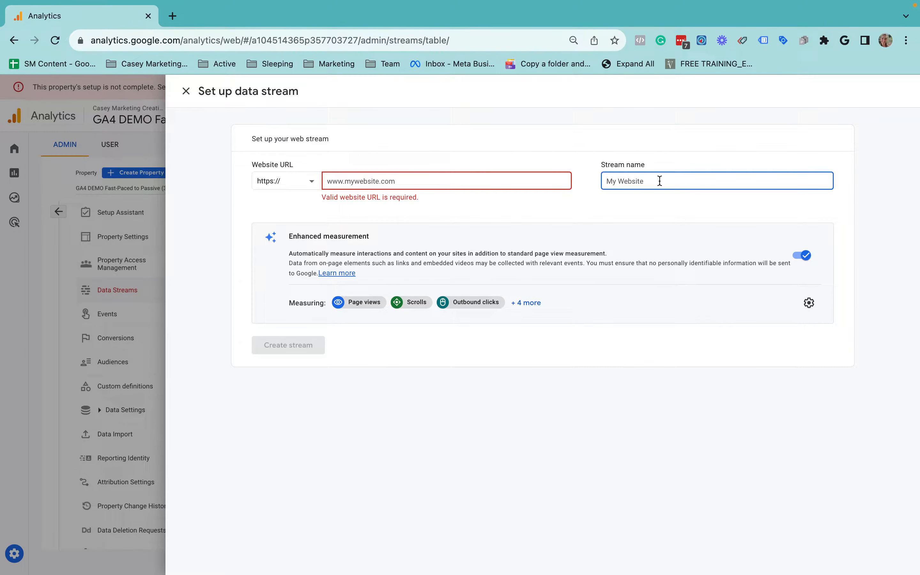
Review the enhanced measurement options for the new web stream, including form interactions and file downloads, and close the stream setup without saving
click(809, 303)
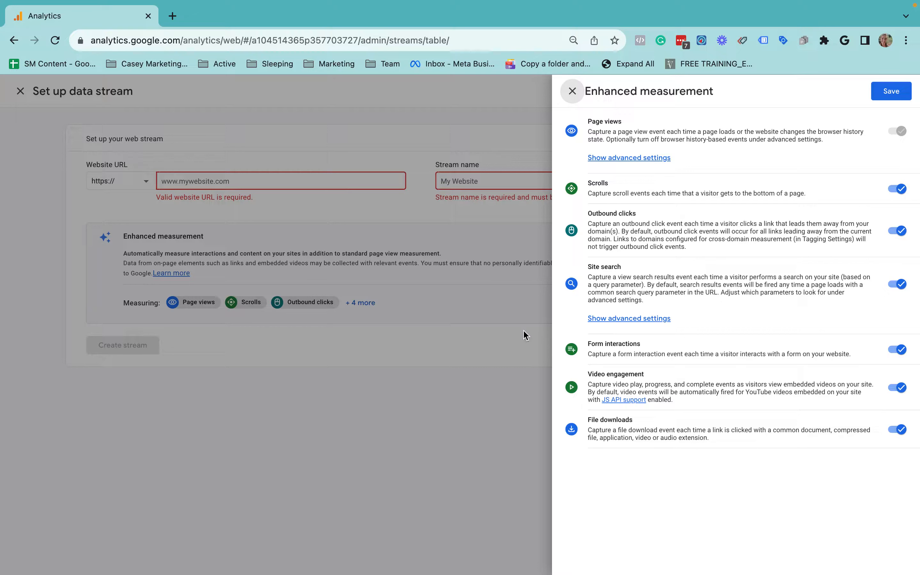
drag(621, 345, 782, 356)
click(782, 357)
drag(590, 344, 665, 384)
click(664, 384)
drag(590, 429, 786, 432)
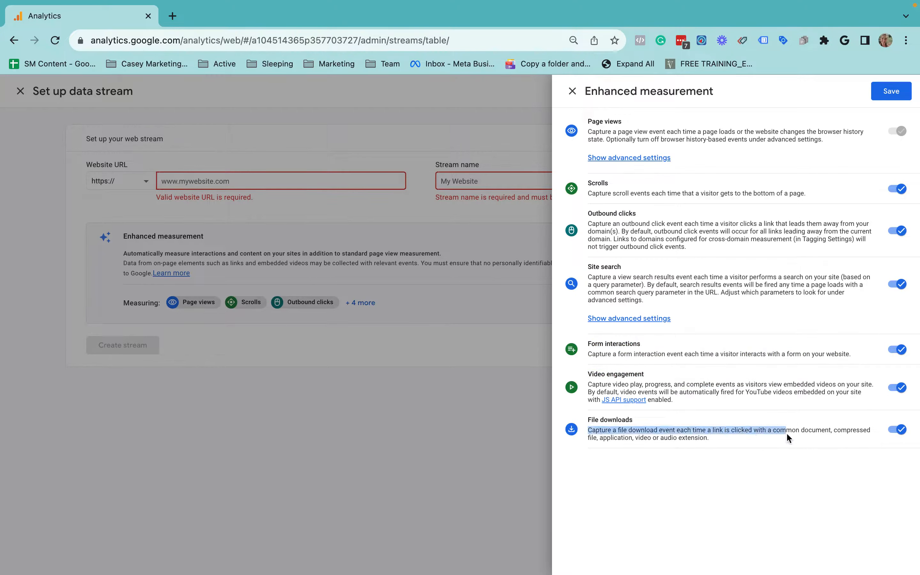
drag(618, 283, 607, 274)
drag(590, 179, 735, 195)
drag(628, 246, 606, 235)
click(605, 234)
click(573, 92)
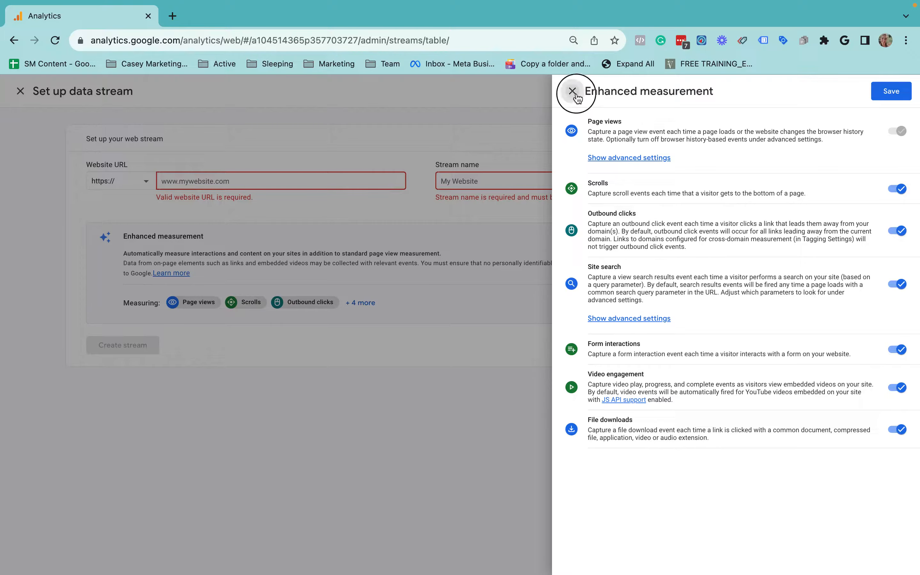
click(180, 91)
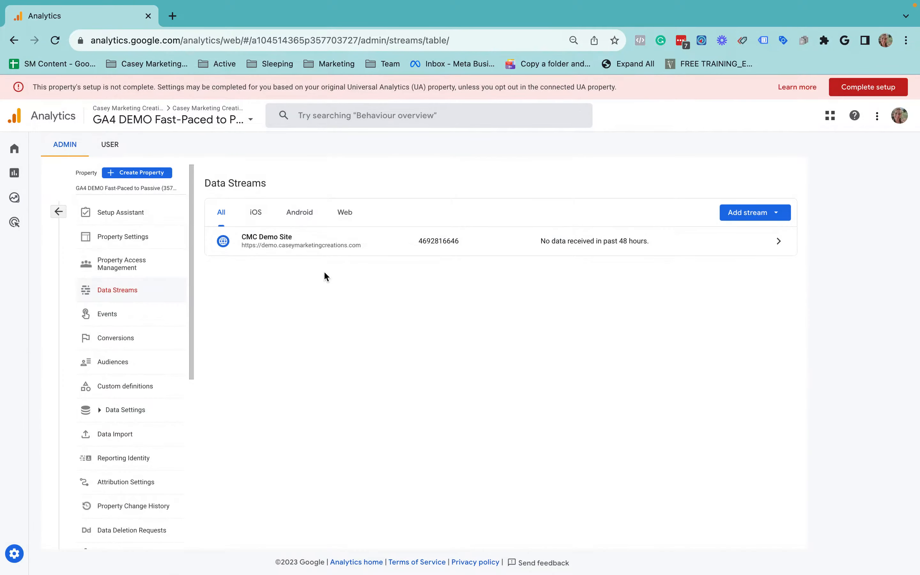
Open the CMC Demo Site stream details and view the manual installation instructions for its Google tag
click(308, 243)
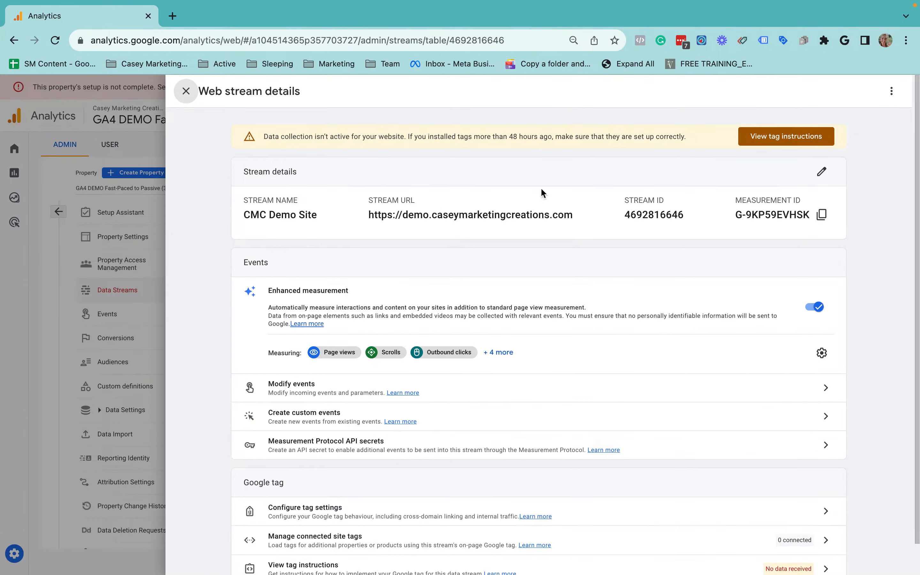
scroll(440, 382, down, 1)
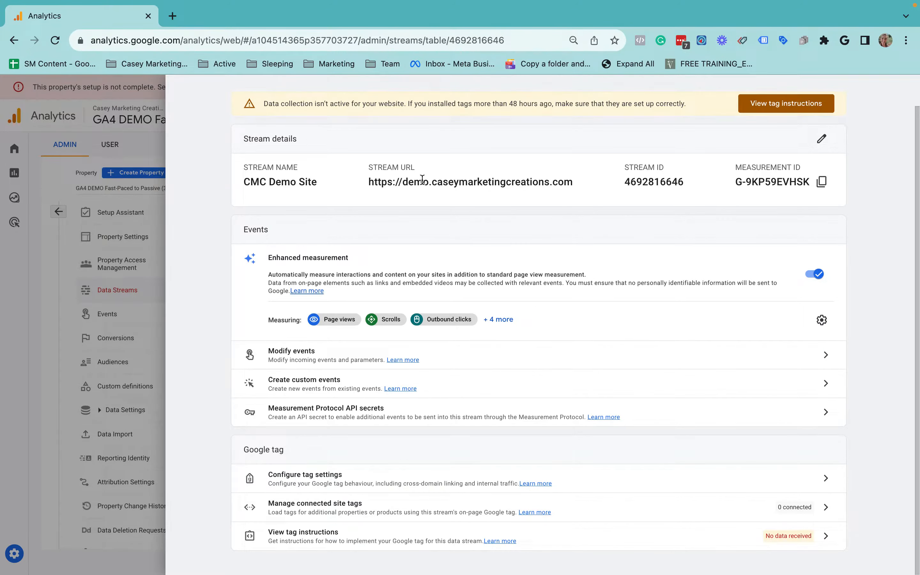
click(782, 110)
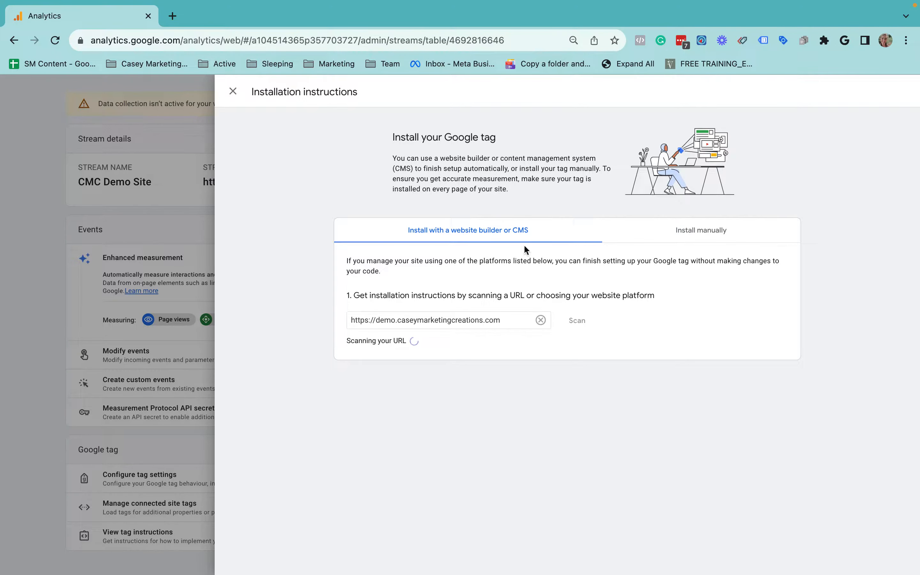
click(705, 231)
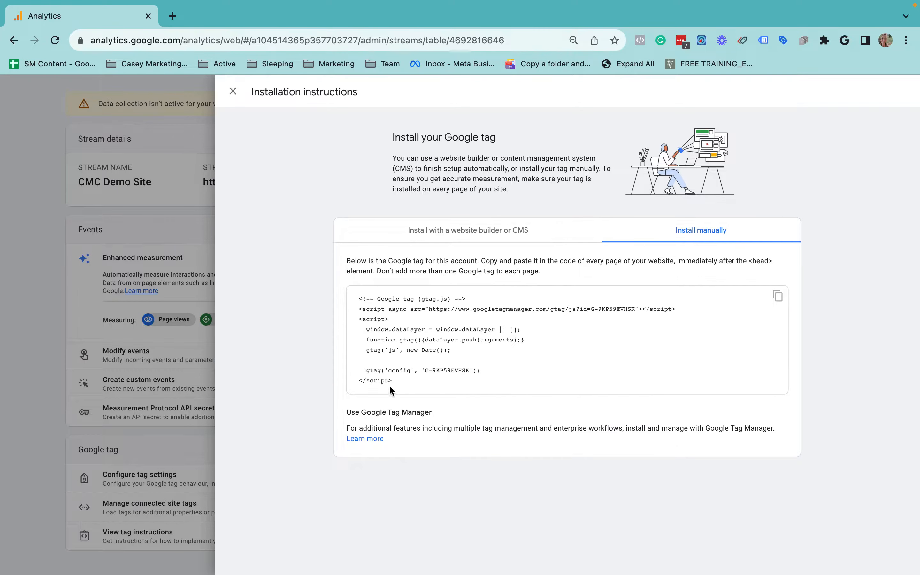
Copy the Google tag code and highlight the measurement ID in its config line
click(777, 297)
drag(425, 370, 469, 374)
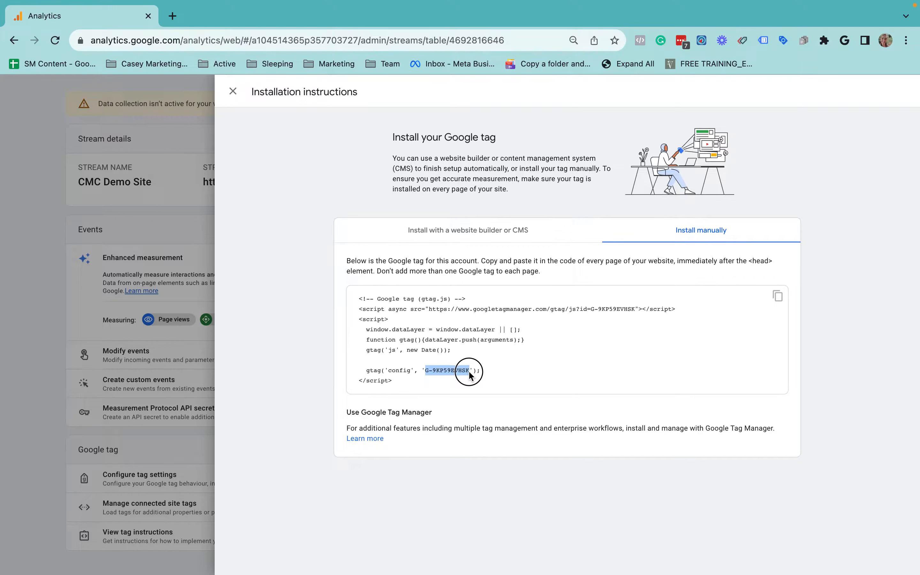
click(427, 373)
drag(426, 373, 470, 374)
Open the Google Tag Manager home page at tagmanager.google.com in a new browser tab
click(172, 15)
text(tag)
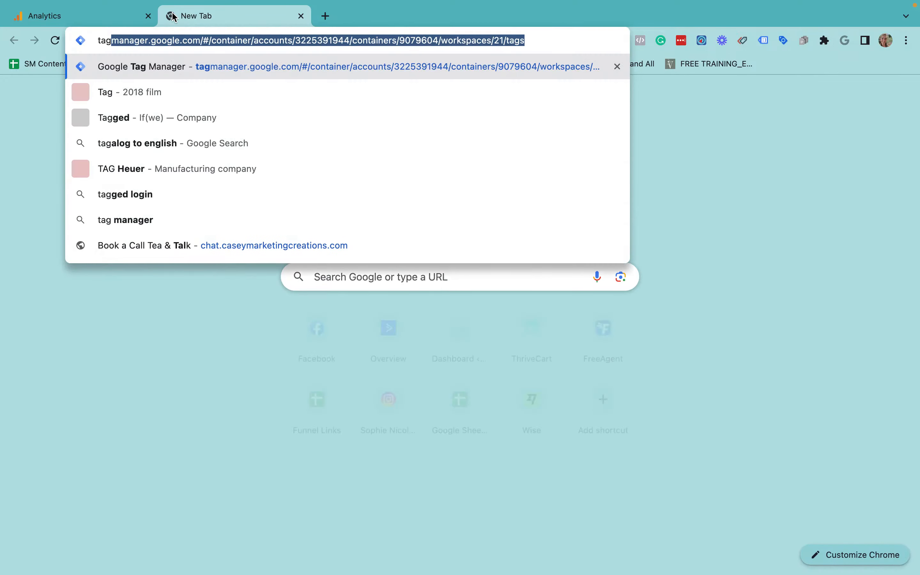
key(Right)
key(alt+shift+Left)
key(alt+shift+Left)
key(alt+shift+Left)
key(alt+shift+Left)
key(alt+shift+Left)
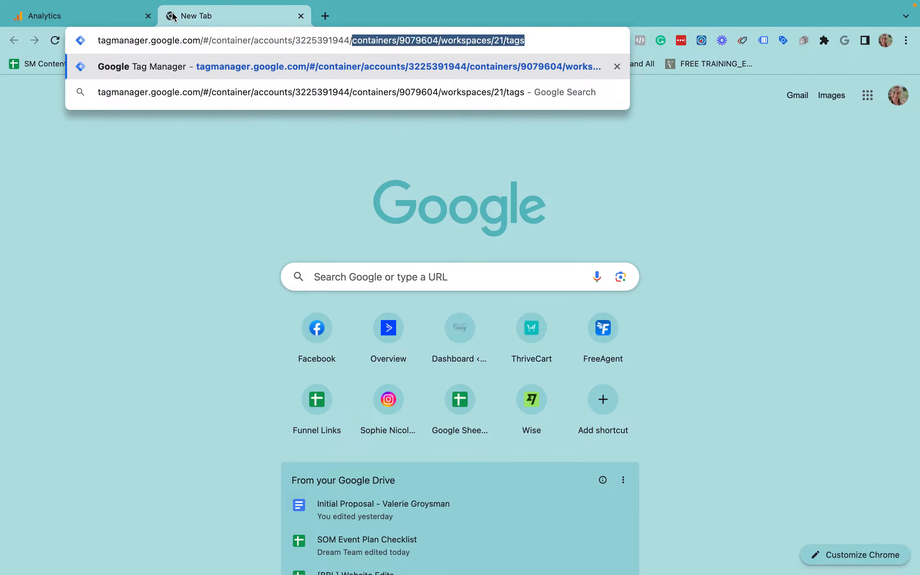
key(alt+shift+Left)
key(alt+shift+Left)
key(alt+shift+Left)
key(alt+shift+Left)
key(alt+shift+Right)
key(BackSpace)
key(Return)
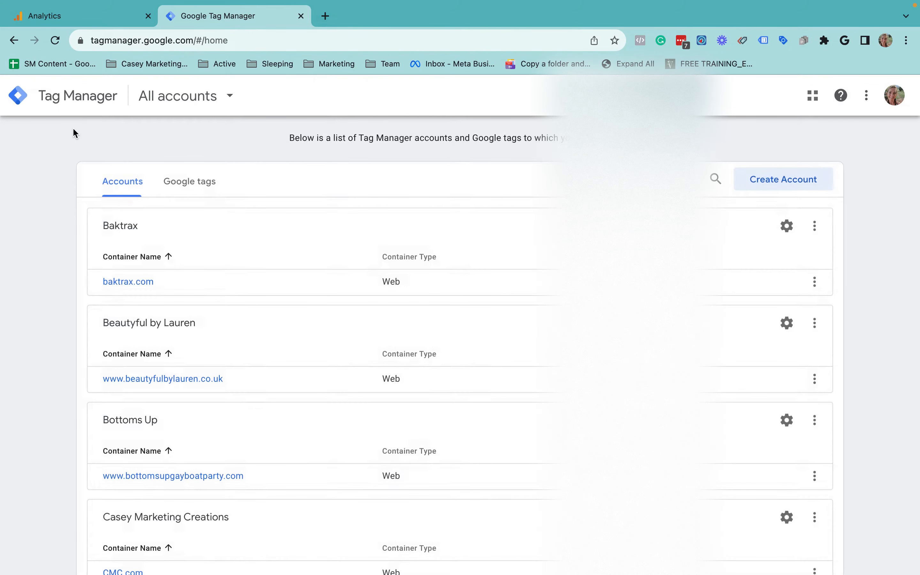
Open the DEMO Fast-Paced to Passive container and show its list of tags
scroll(42, 356, down, 10)
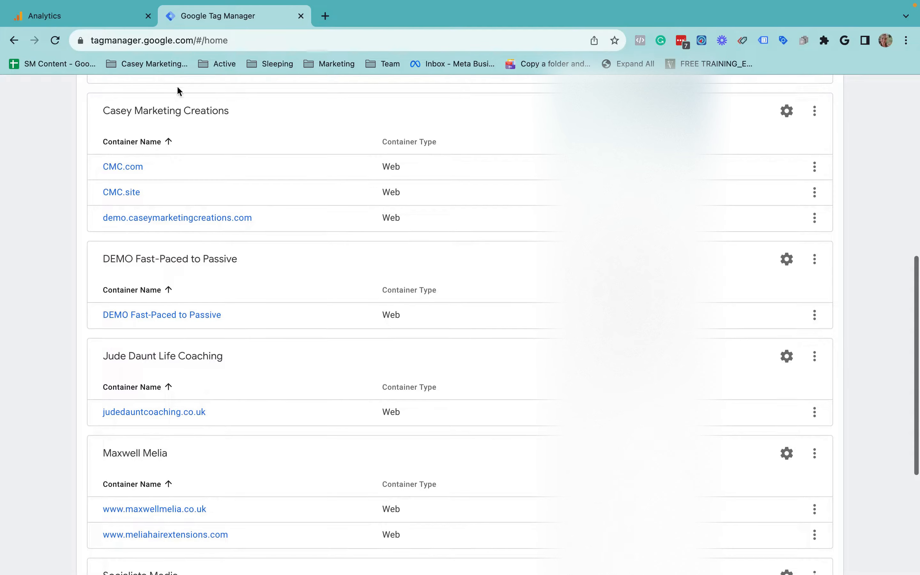
click(149, 316)
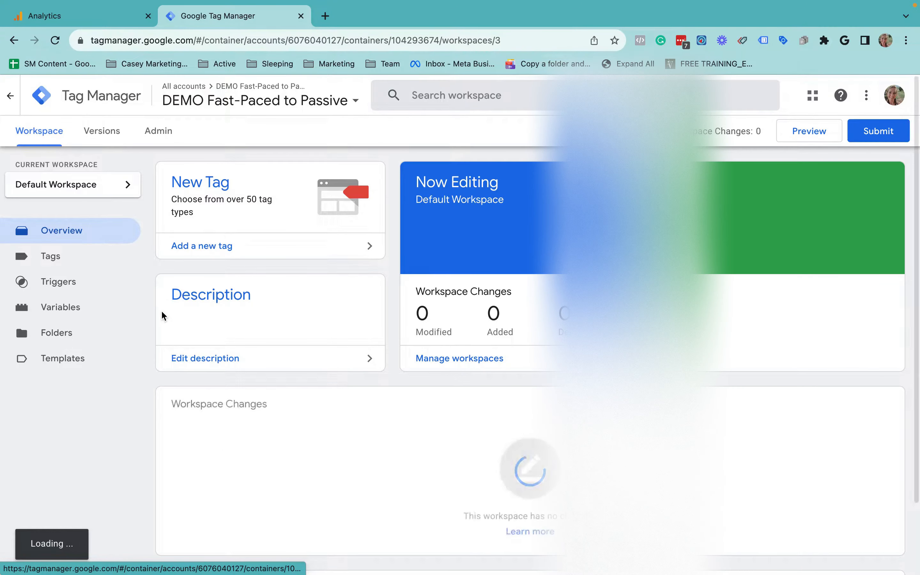
click(57, 266)
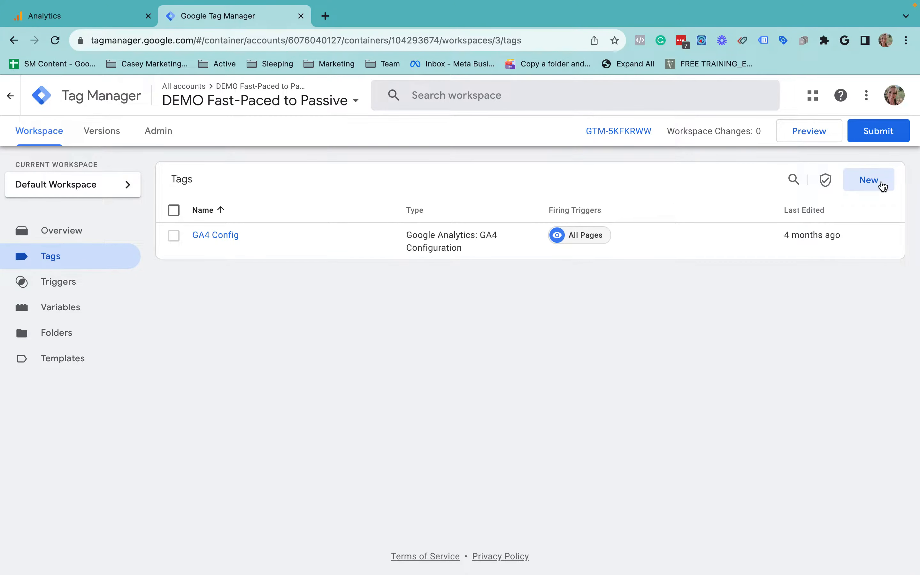
Start a new tag and set its type to Google Analytics: GA4 Configuration
click(882, 187)
click(129, 358)
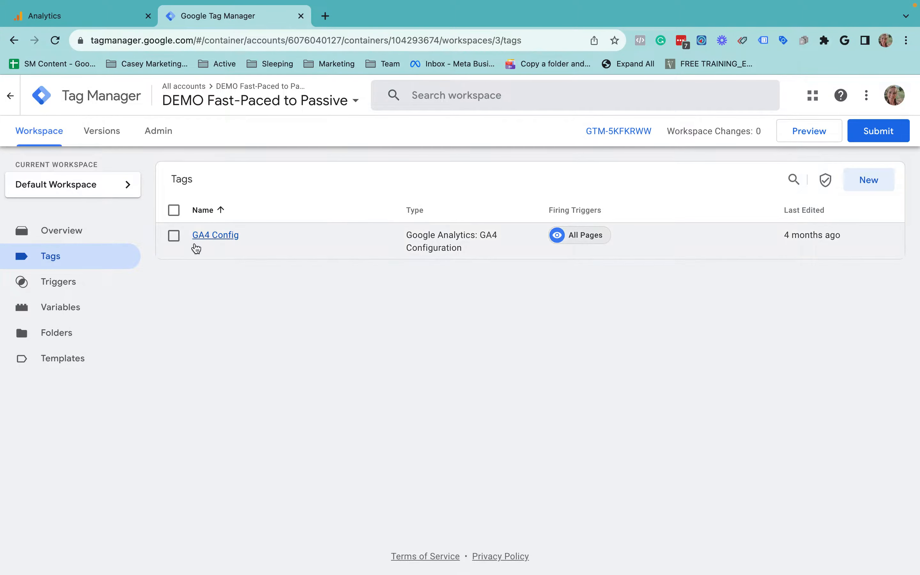
click(866, 180)
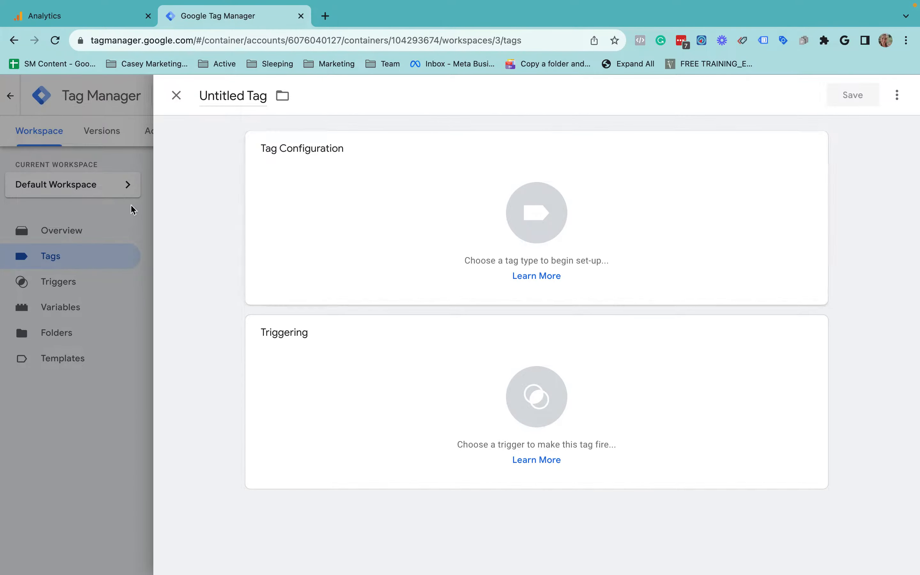
click(526, 228)
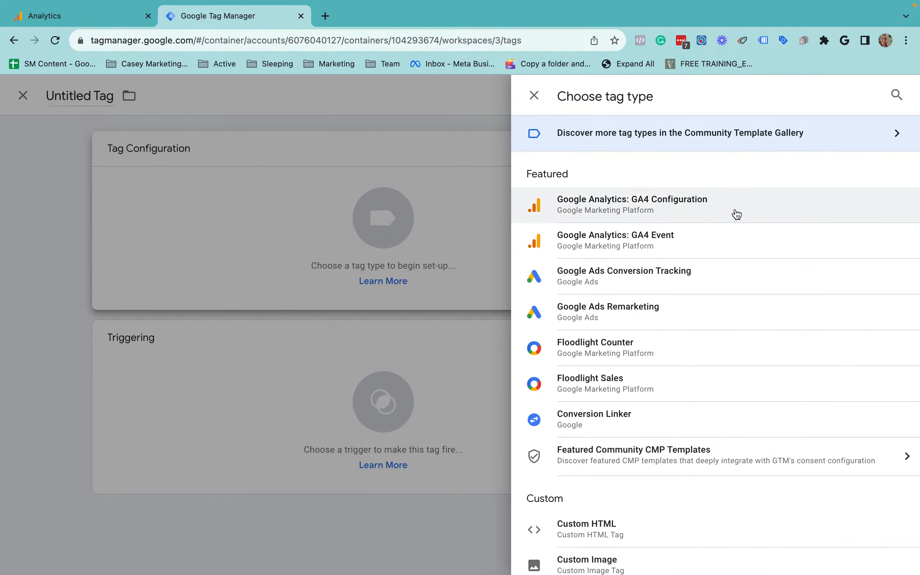
click(647, 202)
click(319, 271)
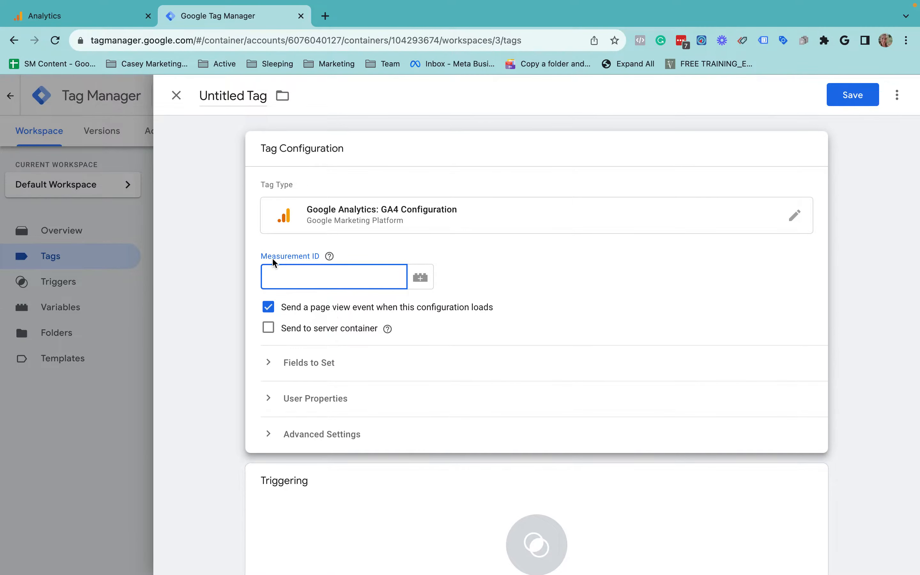
Select the measurement ID in the Analytics installation code and return to the untitled tag in Tag Manager
click(103, 14)
click(427, 371)
drag(427, 371, 472, 372)
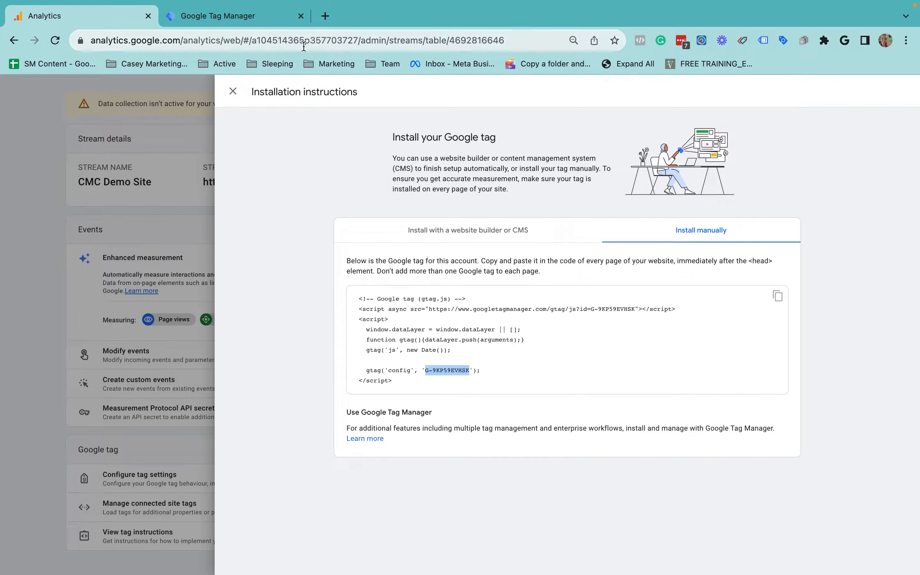
click(271, 15)
Set the untitled tag's firing trigger to All Pages and reopen its tag configuration at the measurement ID
scroll(437, 346, down, 2)
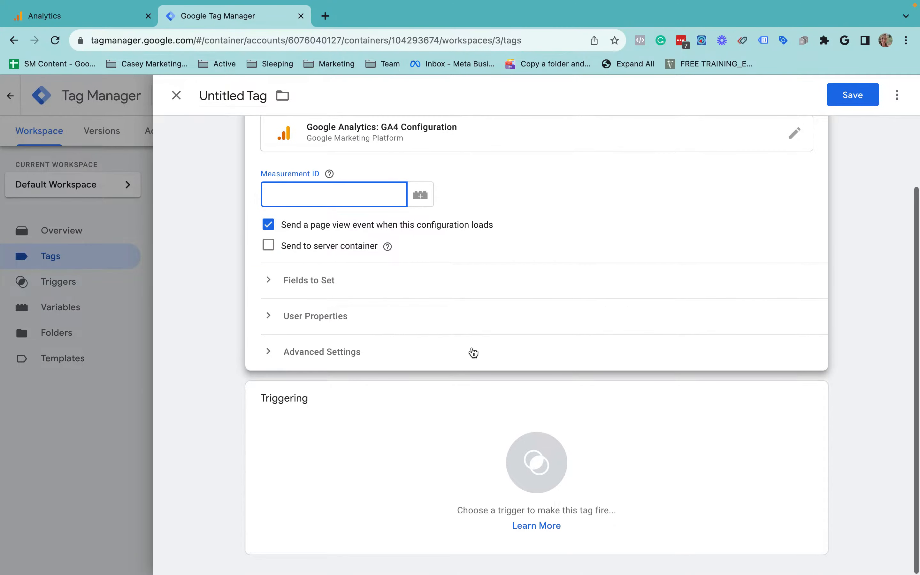
click(536, 485)
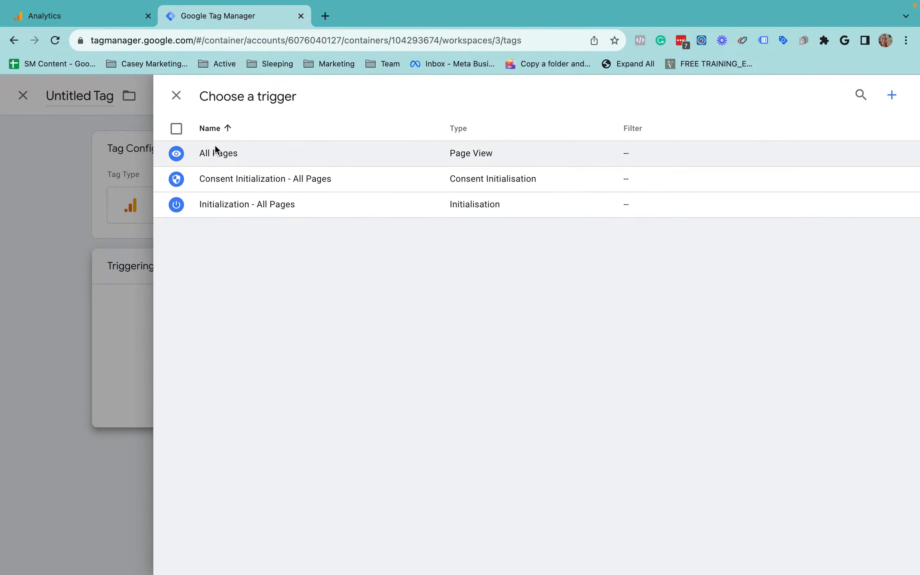
click(216, 152)
click(396, 211)
click(283, 275)
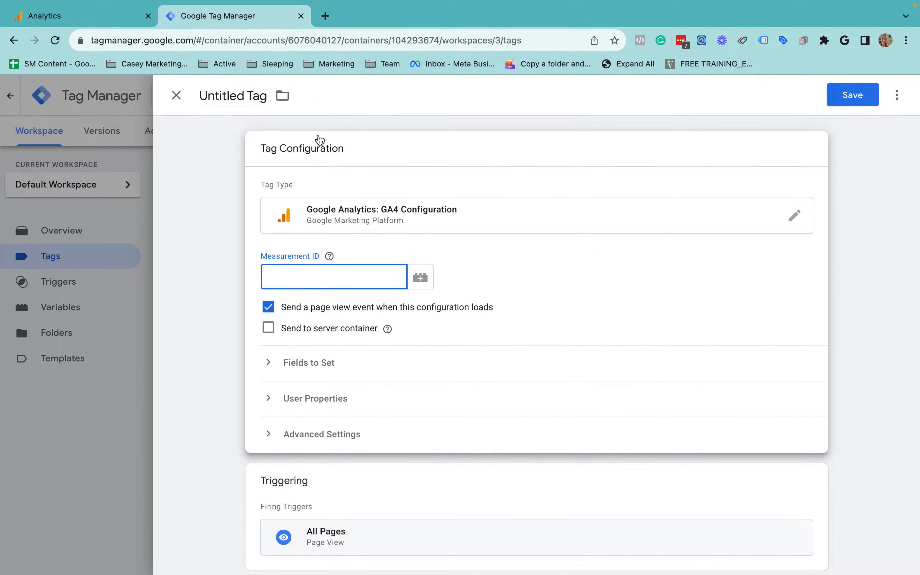
Name the new tag "GA4 Config -"
click(242, 95)
text(GS)
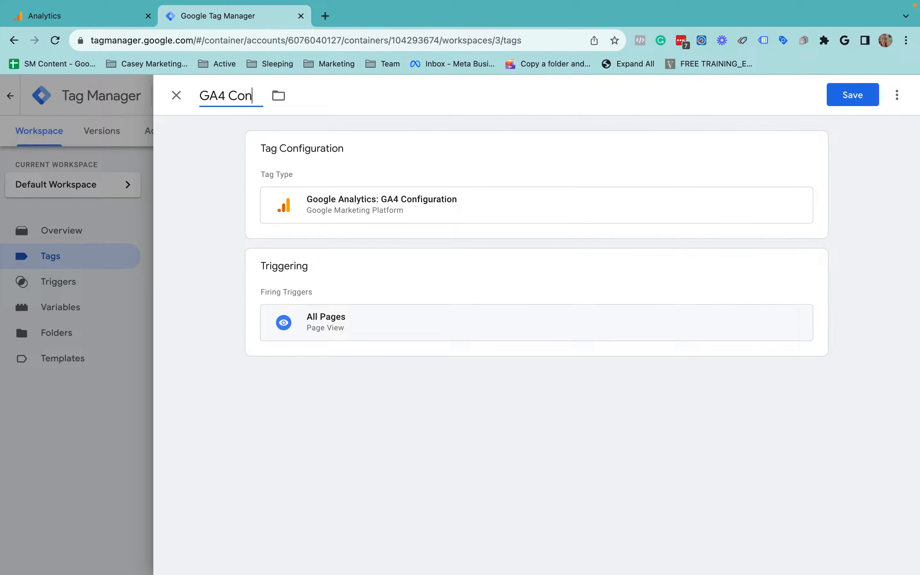
text(4 Config -)
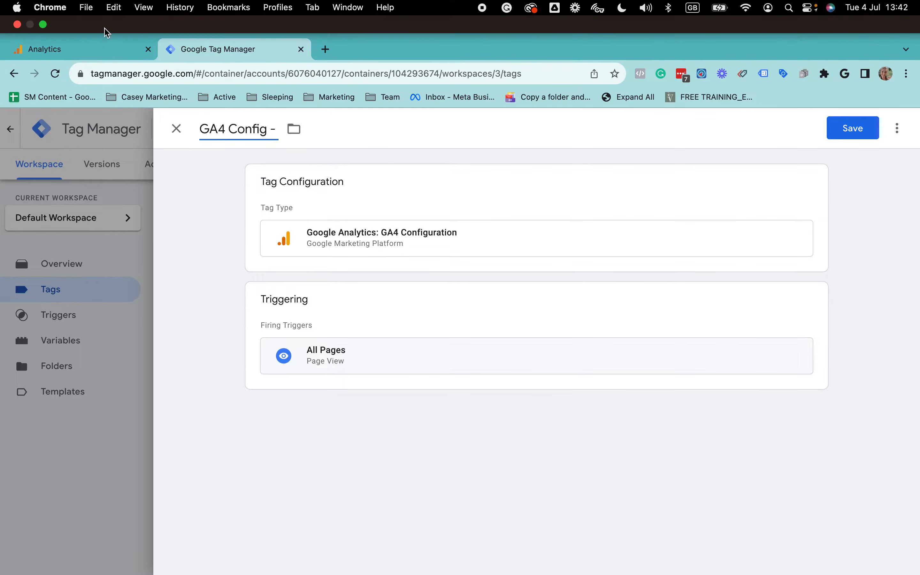
Copy the measurement ID from the Analytics installation code into the GA4 Configuration tag's measurement ID in Tag Manager
click(106, 16)
double_click(458, 372)
drag(459, 372, 425, 369)
key(super+c)
key(ctrl+Tab)
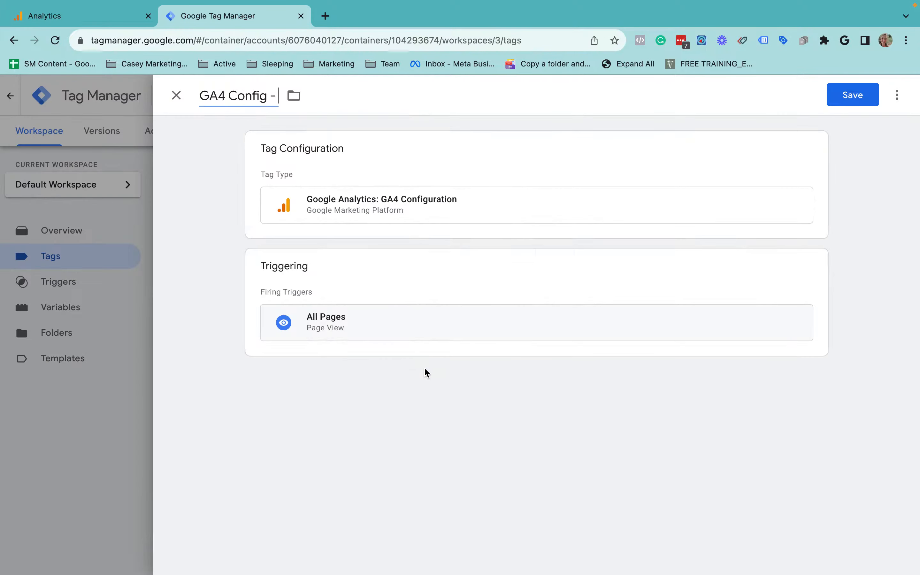
click(343, 220)
click(362, 275)
key(super+v)
Append the copied measurement ID to the tag name and save the tag
click(260, 93)
key(super+v)
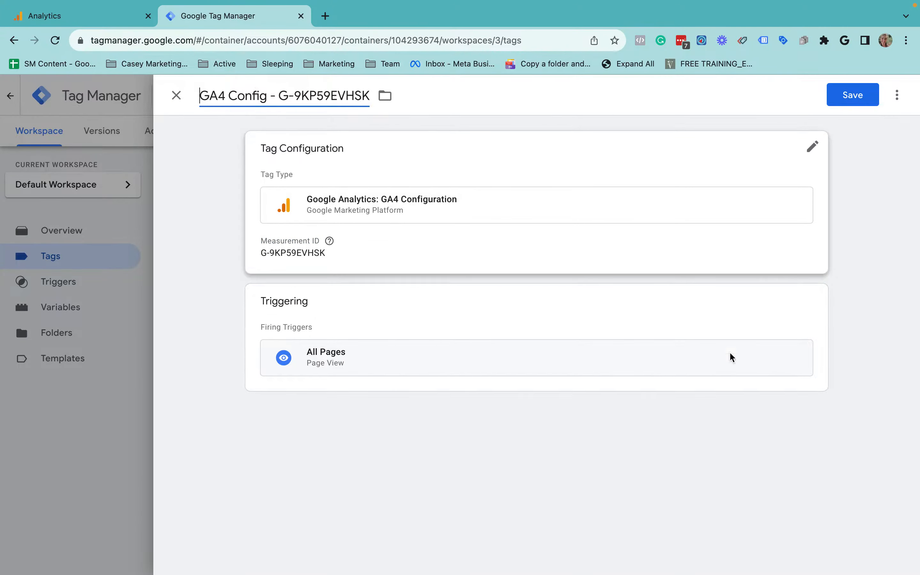
click(853, 95)
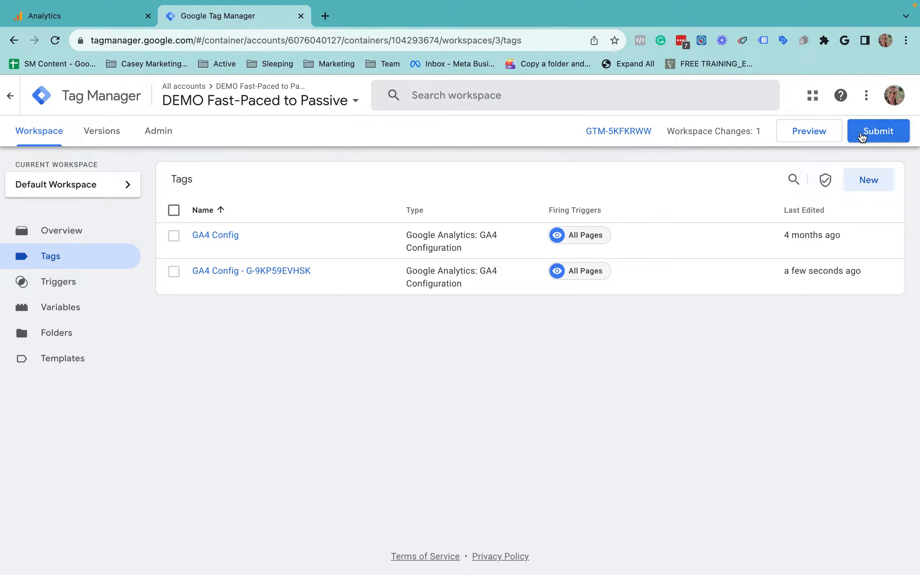
Start submitting the workspace changes with version name v3 and an empty description, then close the submission without publishing
click(886, 131)
click(351, 240)
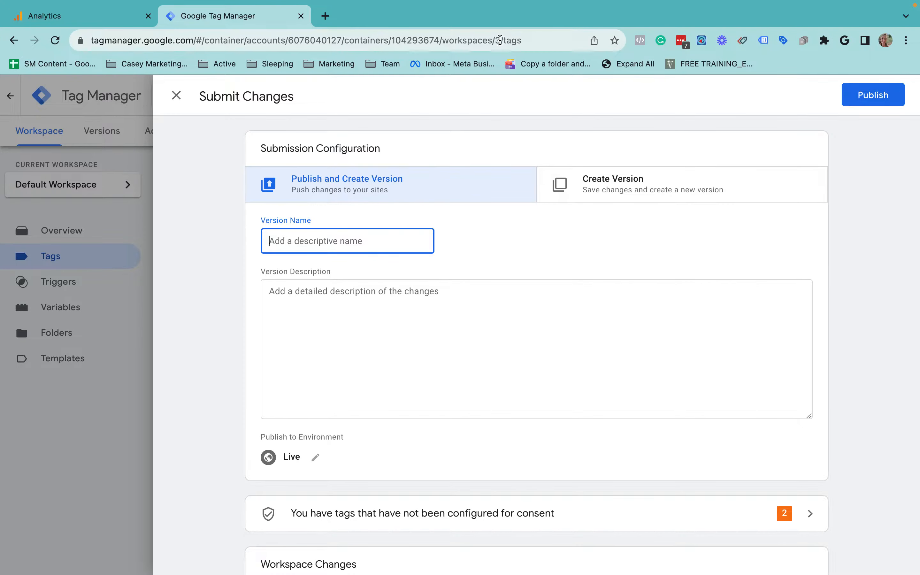
click(508, 42)
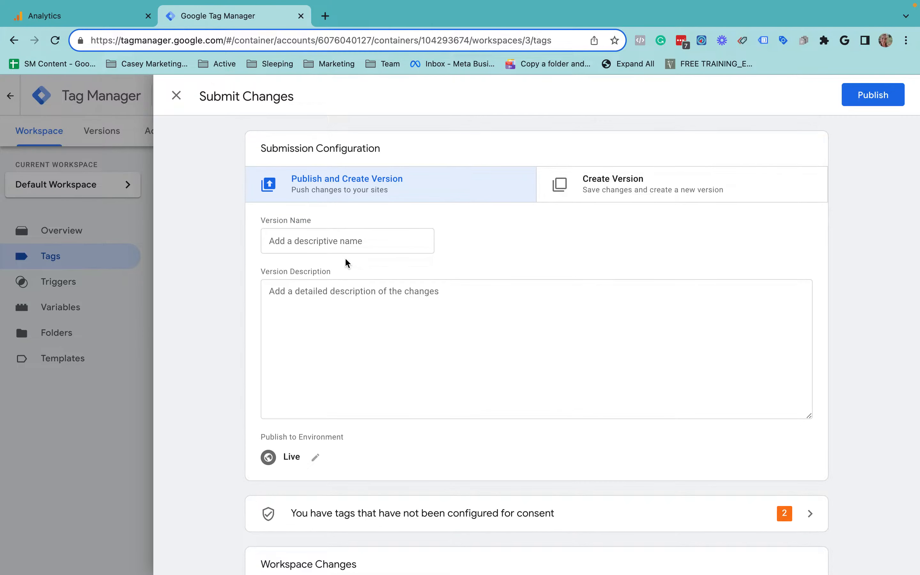
click(344, 244)
text(v3)
click(336, 370)
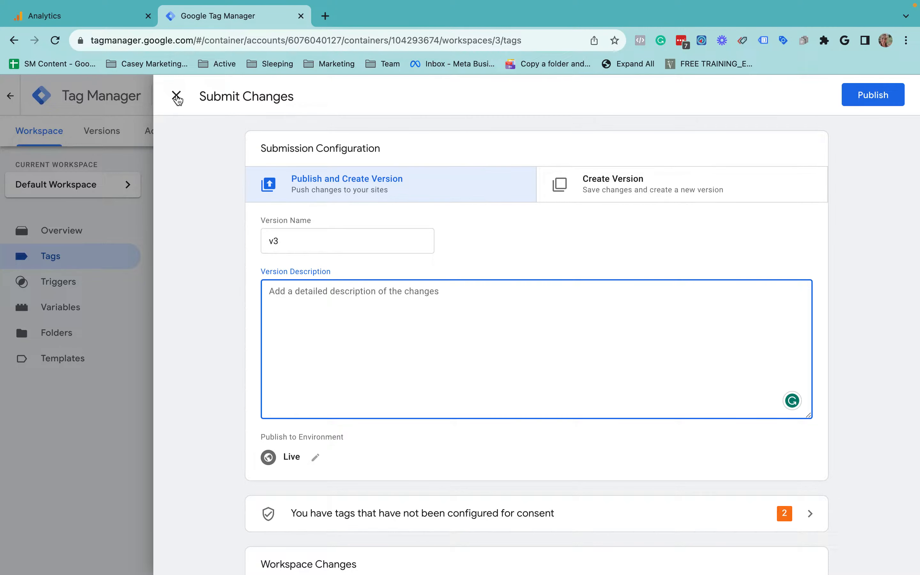
click(177, 100)
Return to the Analytics installation instructions, review the manual tag code and view the website builder or CMS installation options
click(44, 15)
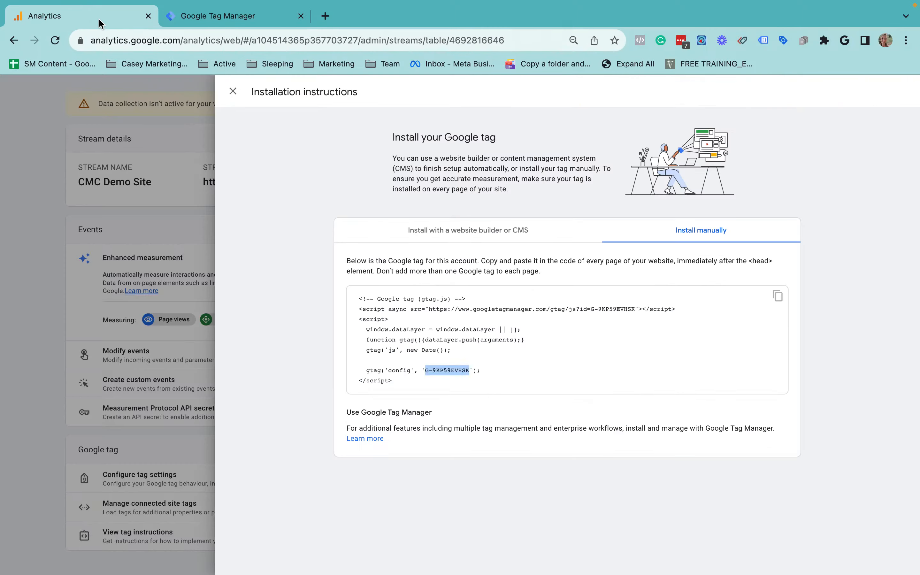
click(220, 17)
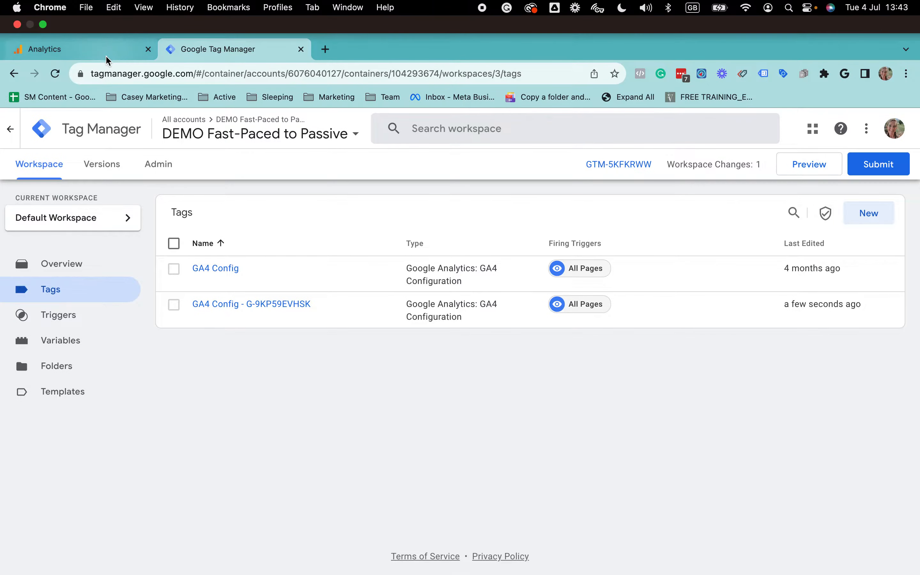
click(107, 47)
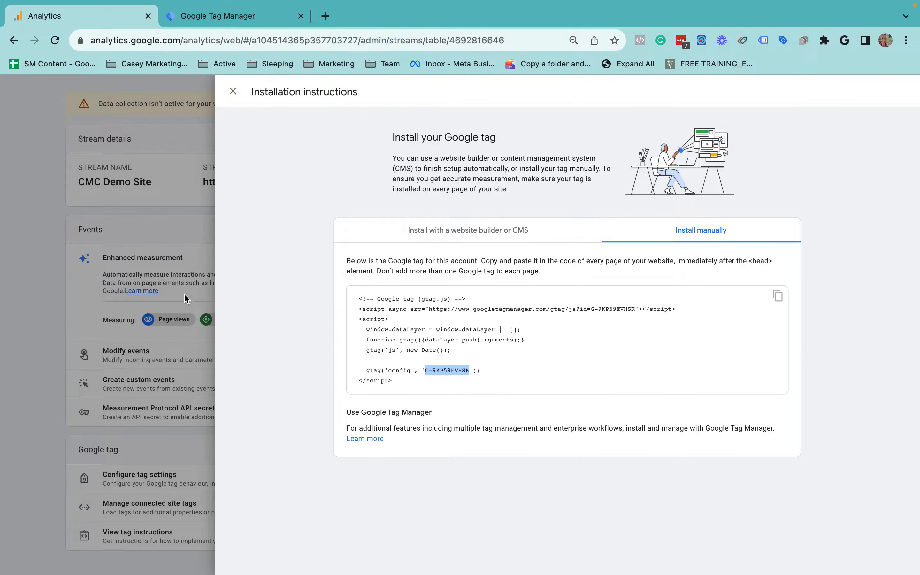
click(609, 324)
drag(360, 298, 472, 370)
click(482, 380)
click(462, 226)
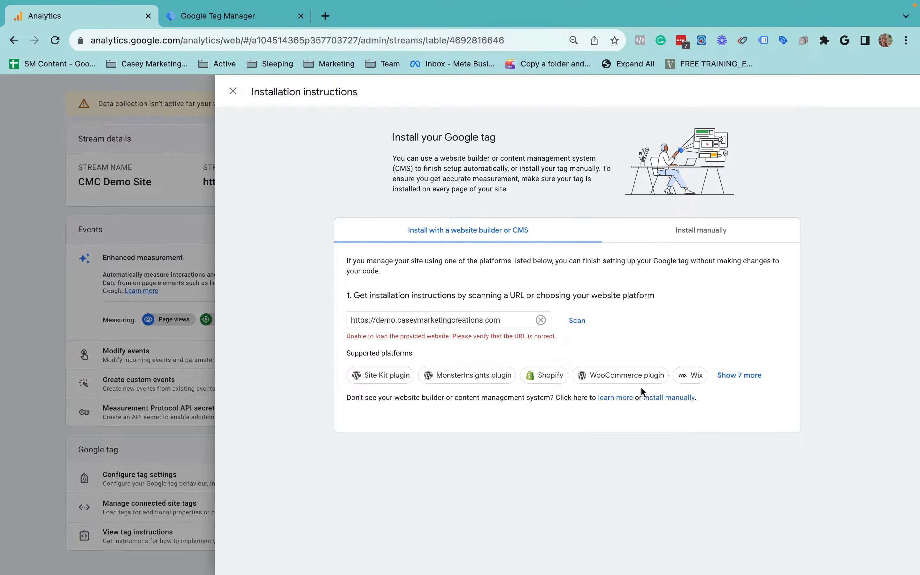
Review the Wix installation steps and the list of all supported website platforms, and close the installation instructions
click(694, 380)
scroll(555, 444, down, 3)
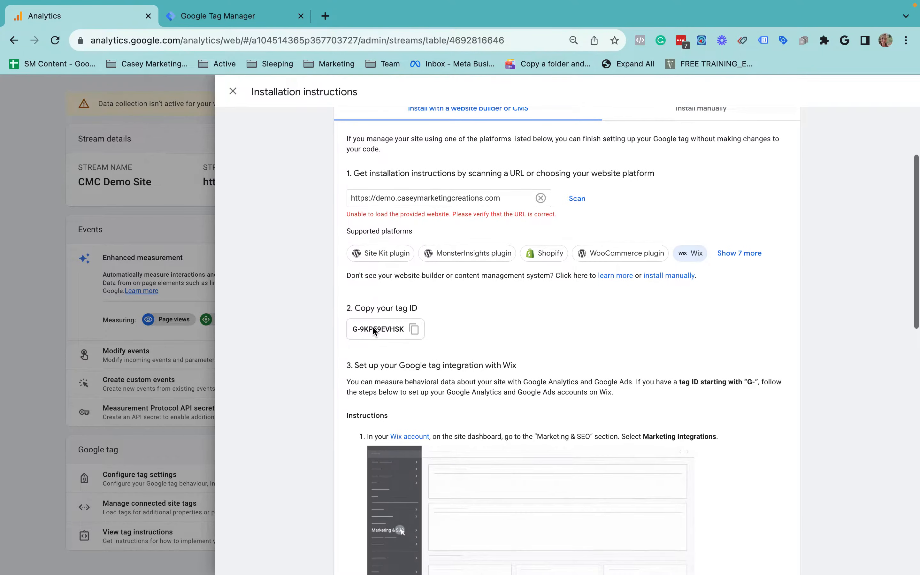
scroll(518, 345, down, 9)
scroll(570, 456, up, 13)
click(745, 375)
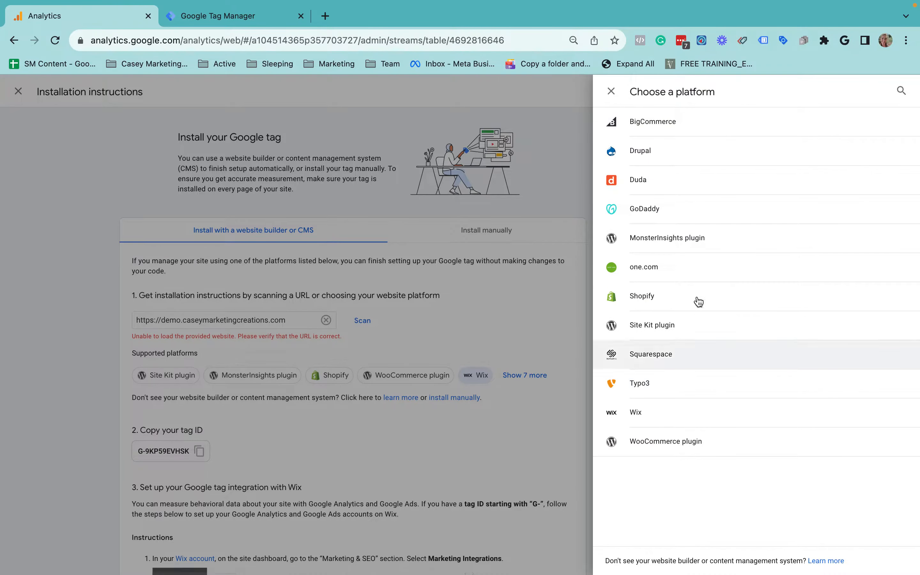
click(407, 485)
scroll(518, 393, down, 15)
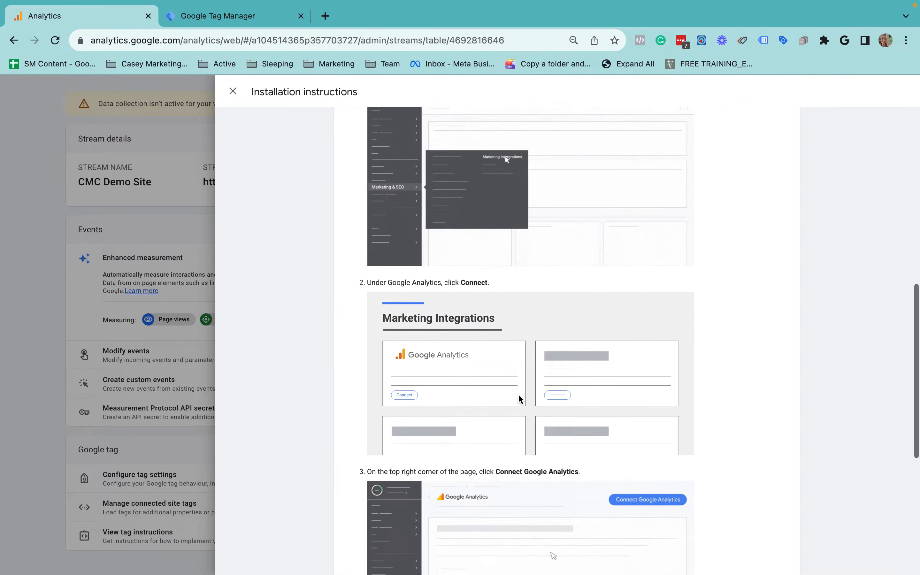
scroll(518, 394, up, 15)
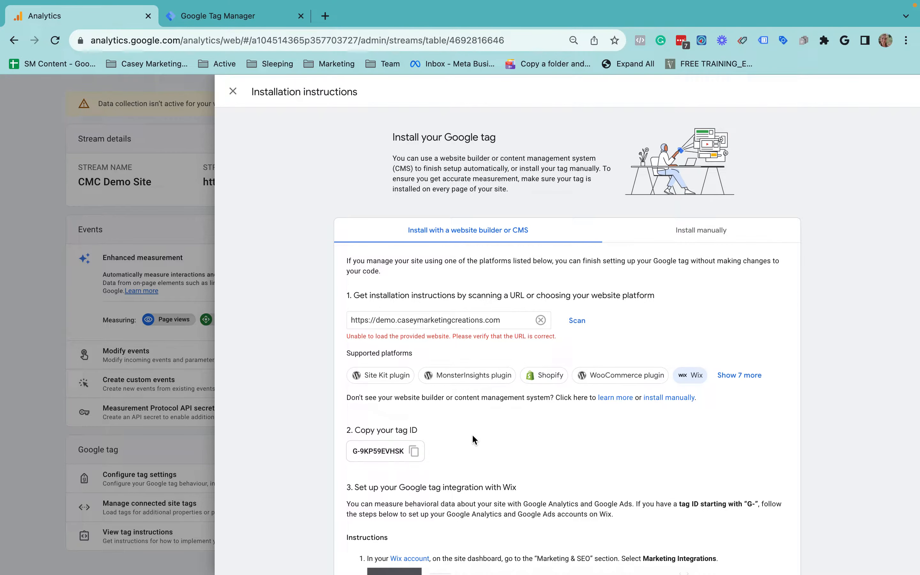
click(234, 93)
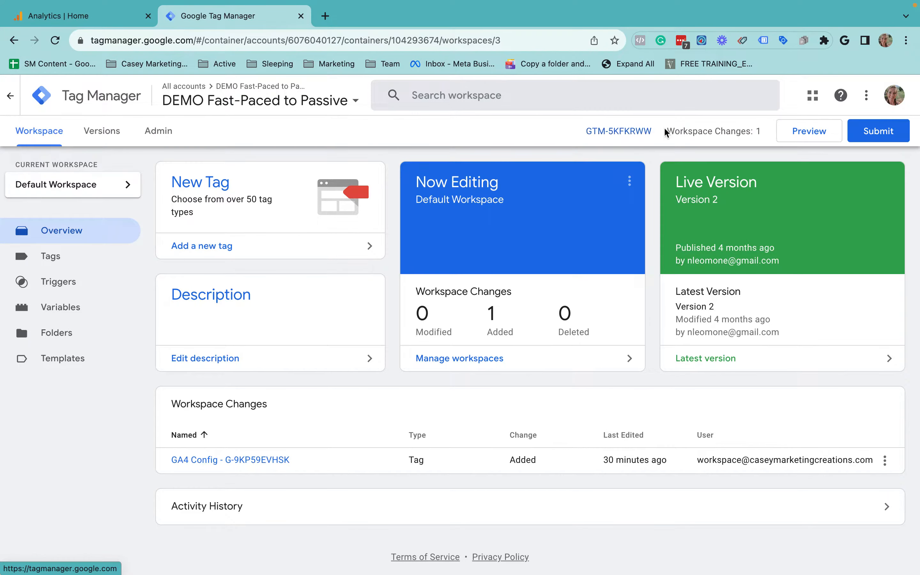
Open the Tag Manager container's installation code and copy the head snippet and the body snippet
click(620, 132)
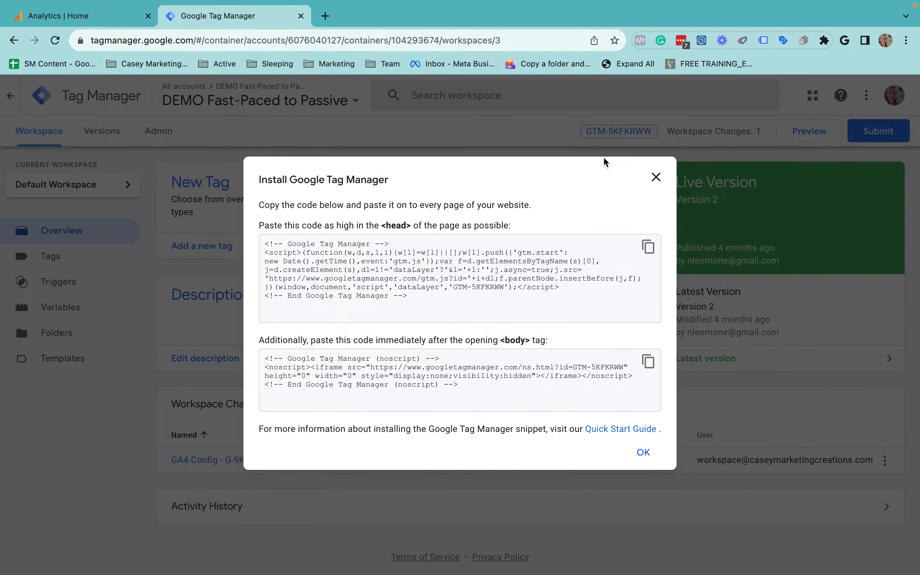
click(647, 248)
drag(381, 225, 425, 227)
click(519, 360)
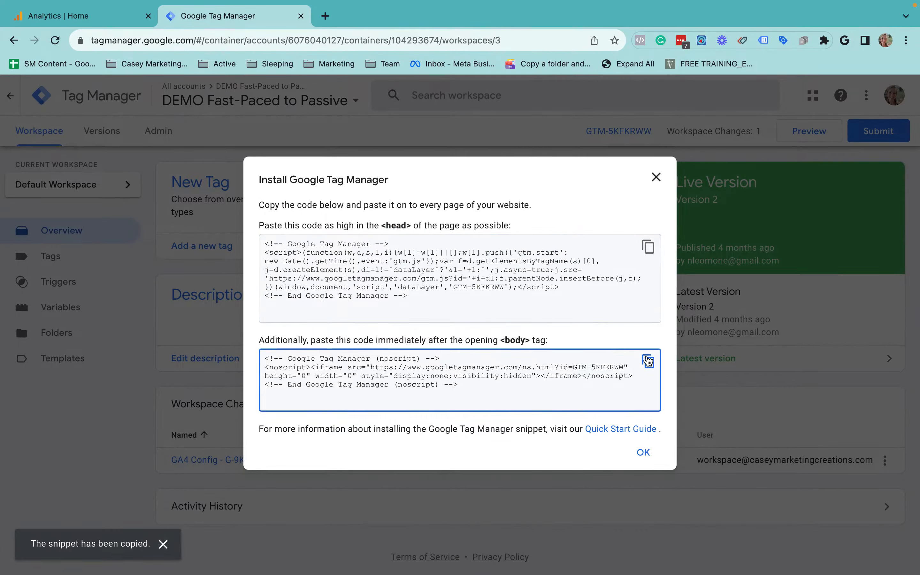
click(648, 361)
drag(546, 341, 431, 341)
click(430, 345)
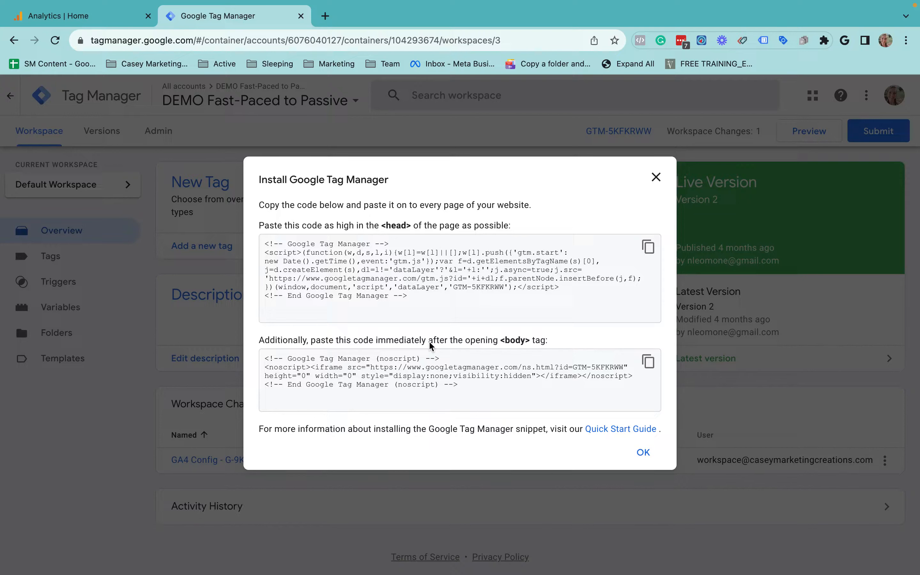
Examine the head snippet from its opening to its closing script tag, and the noscript snippet for the body
drag(411, 243, 265, 252)
click(284, 242)
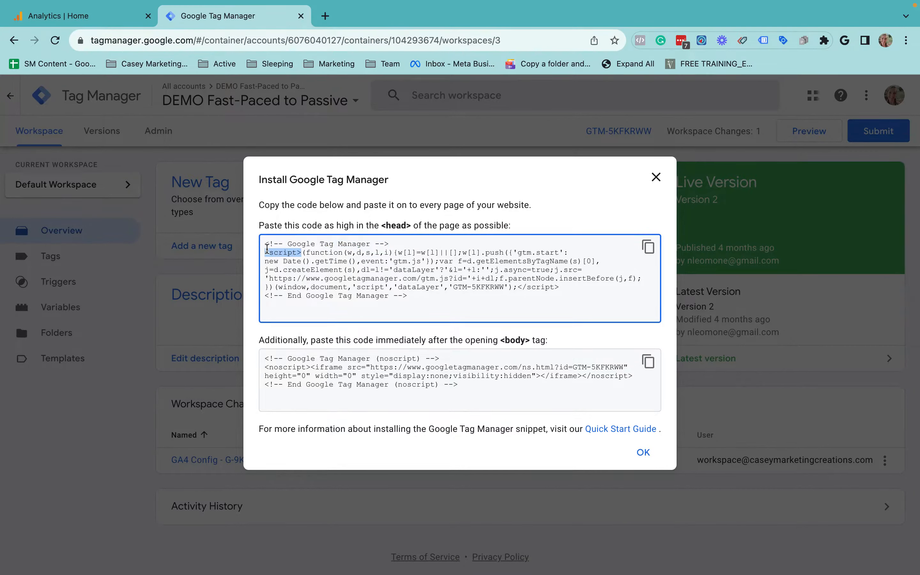
drag(518, 288, 560, 290)
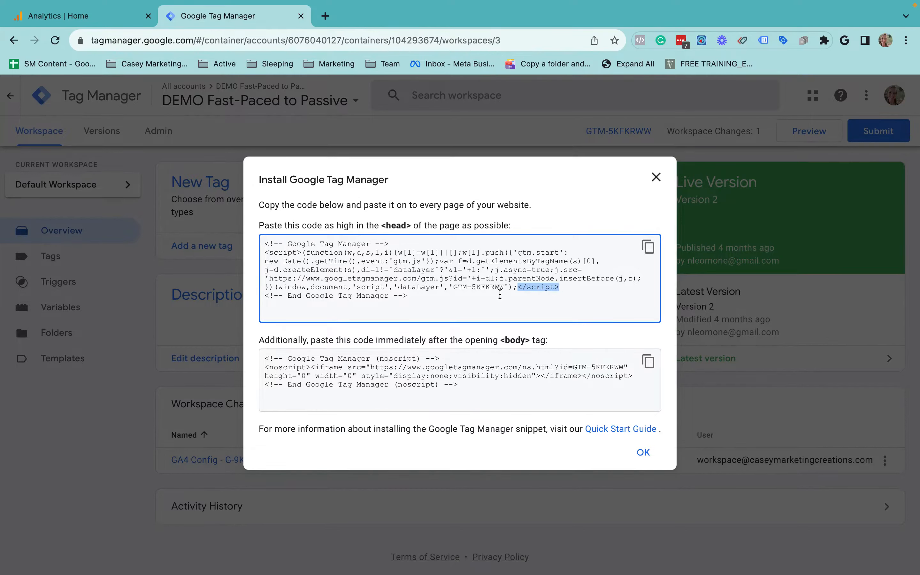
click(497, 296)
drag(465, 296, 468, 319)
click(268, 246)
click(467, 320)
click(470, 387)
drag(471, 388, 257, 355)
click(266, 356)
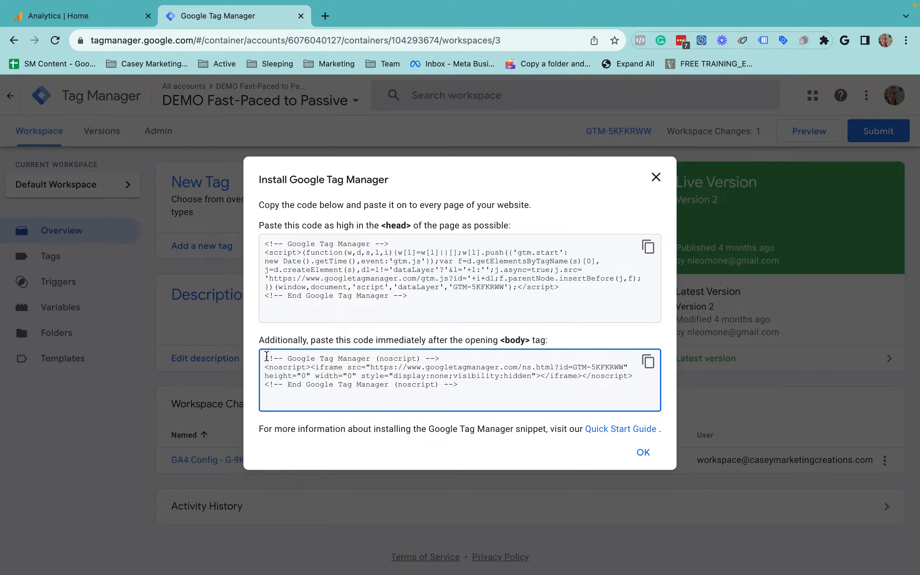
click(476, 277)
drag(456, 287, 319, 256)
click(319, 256)
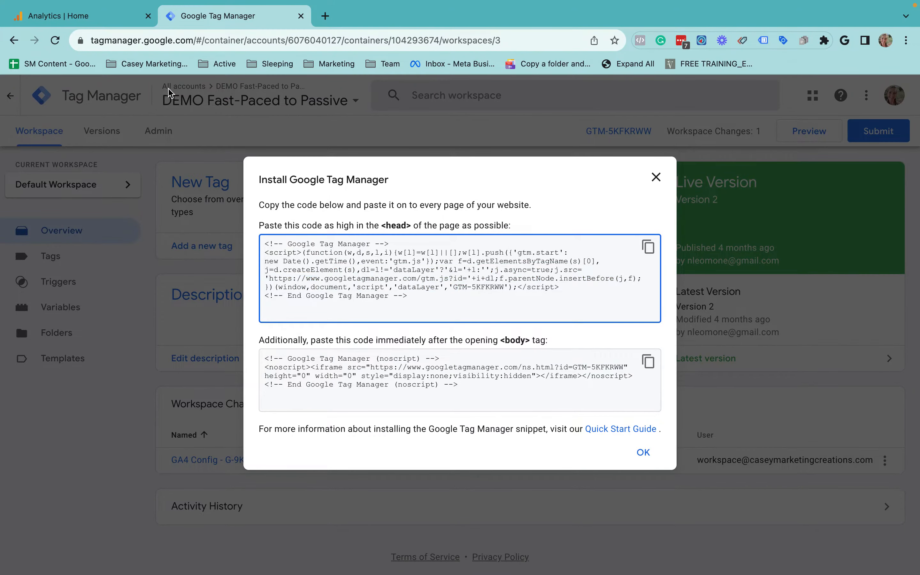
Switch to the Analytics home page, return to Tag Manager and review the head snippet again
click(124, 22)
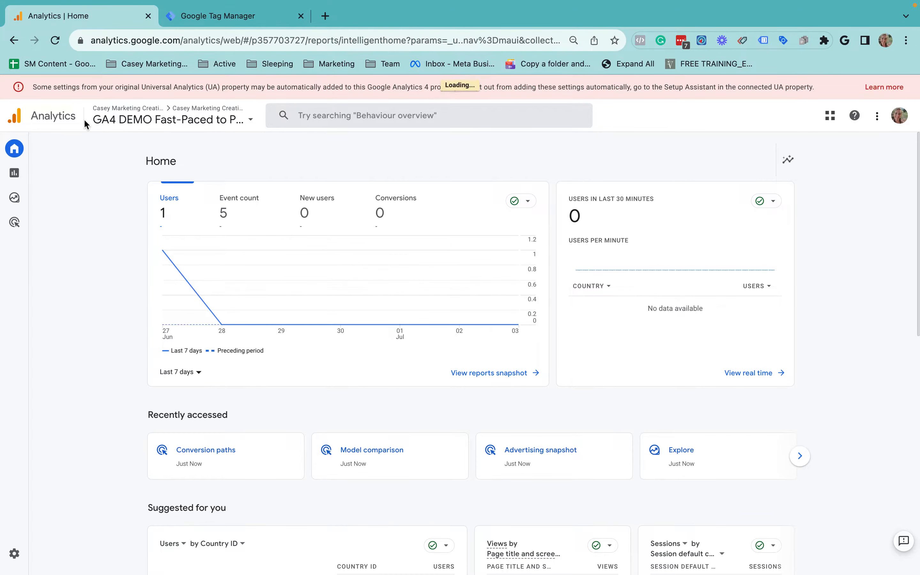
mouse_move(17, 366)
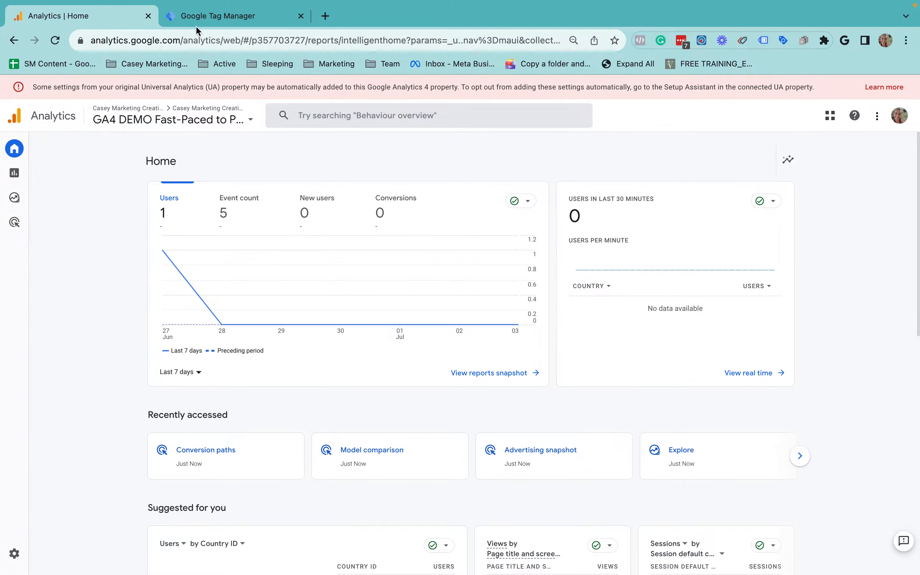
click(212, 16)
click(445, 286)
drag(399, 289, 293, 259)
click(292, 259)
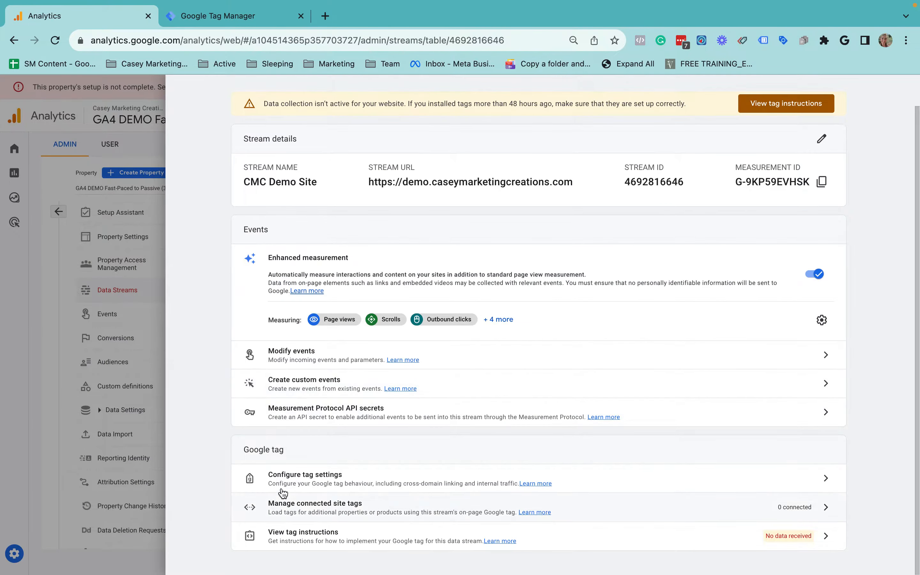
Open the stream's Google tag settings and view the existing condition in the domain configuration
click(408, 474)
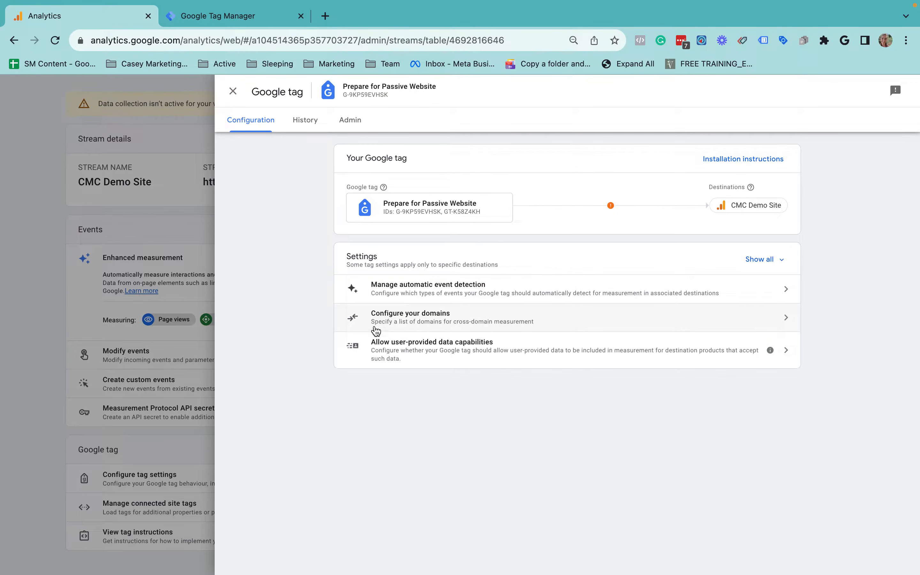
click(398, 324)
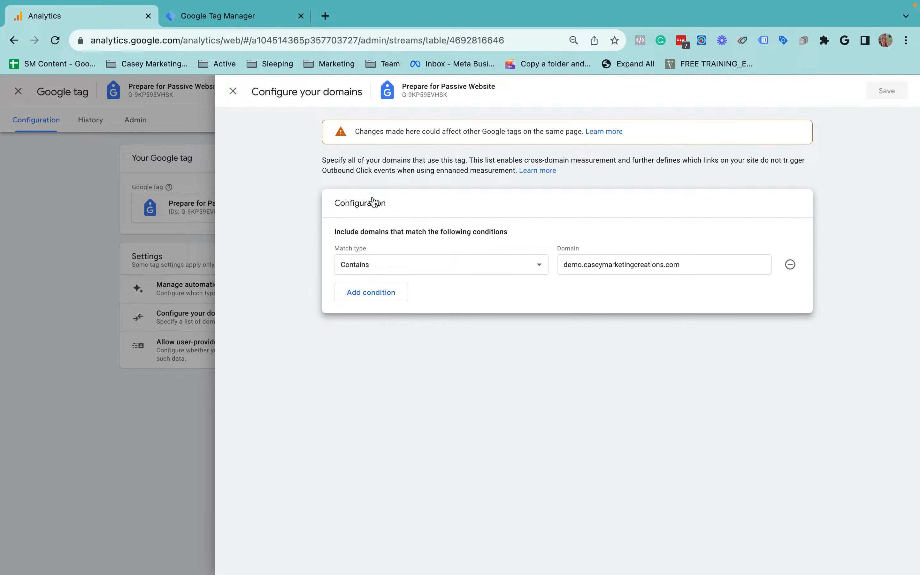
click(690, 261)
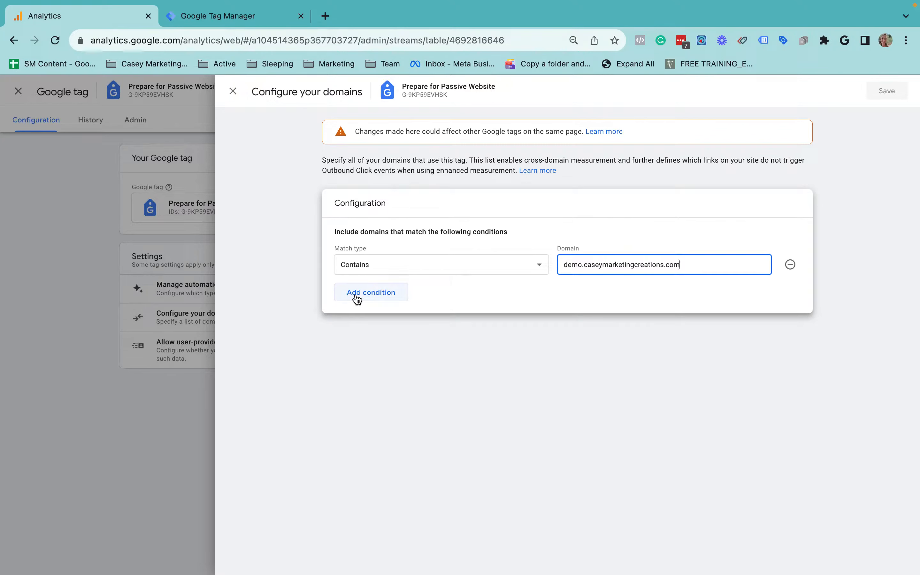
drag(564, 267, 653, 266)
click(604, 265)
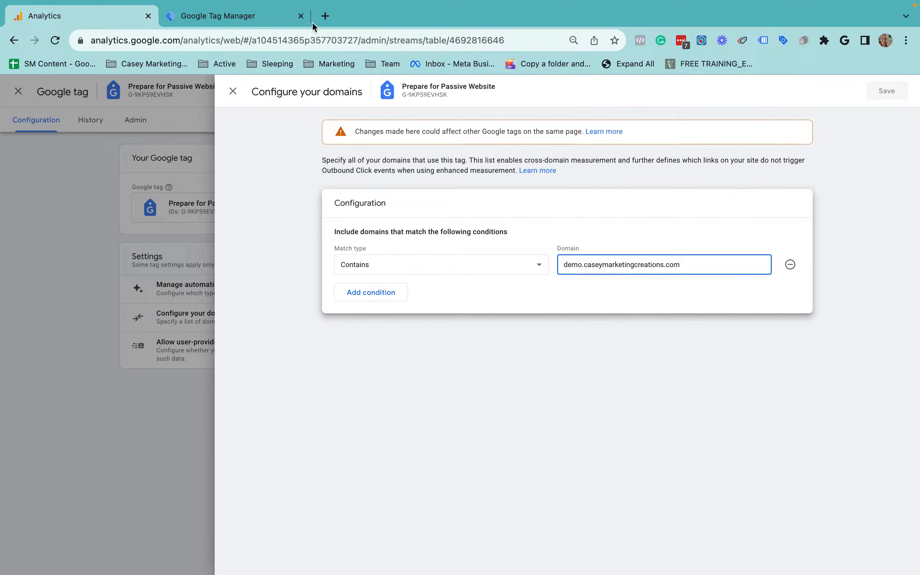
Open a new browser tab, return to Analytics and inspect the subdomain and main domain in the existing condition
click(324, 16)
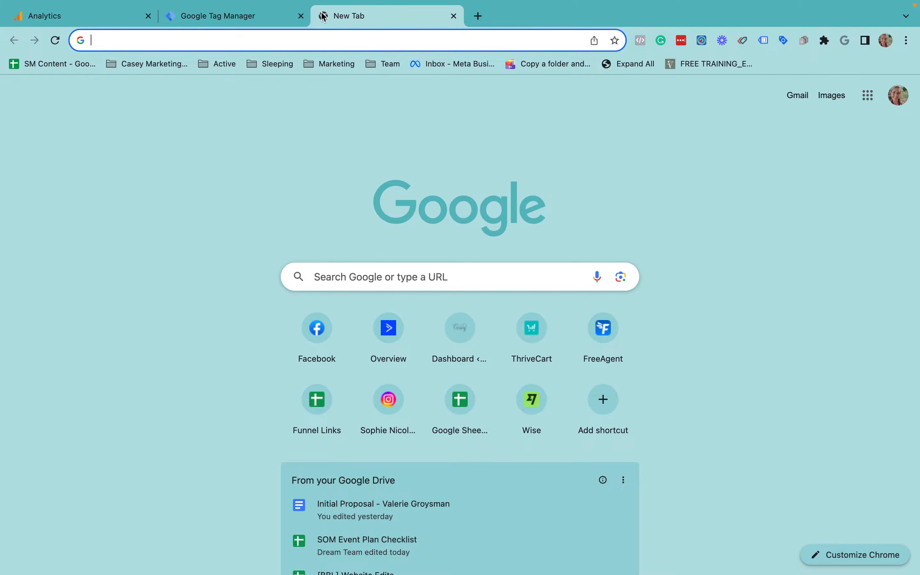
click(273, 15)
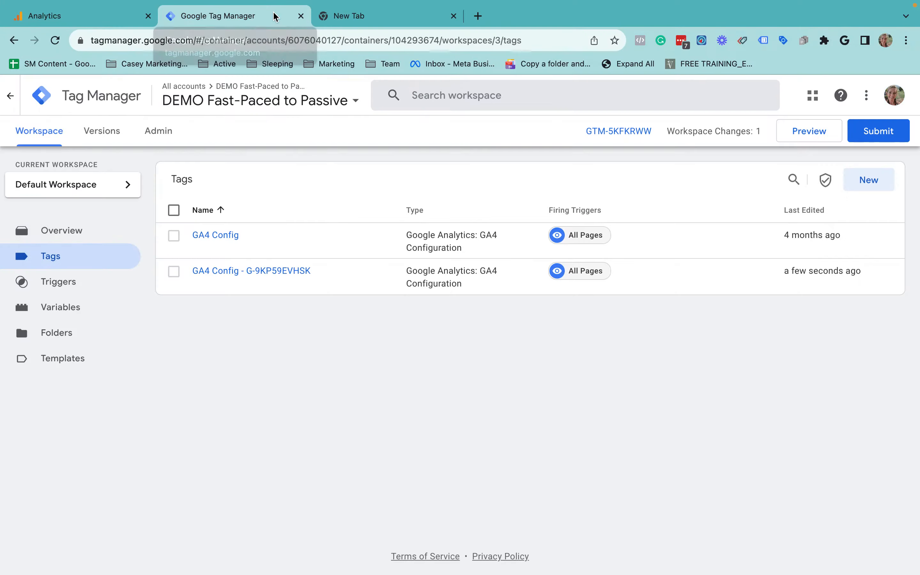
click(121, 17)
drag(583, 264, 567, 265)
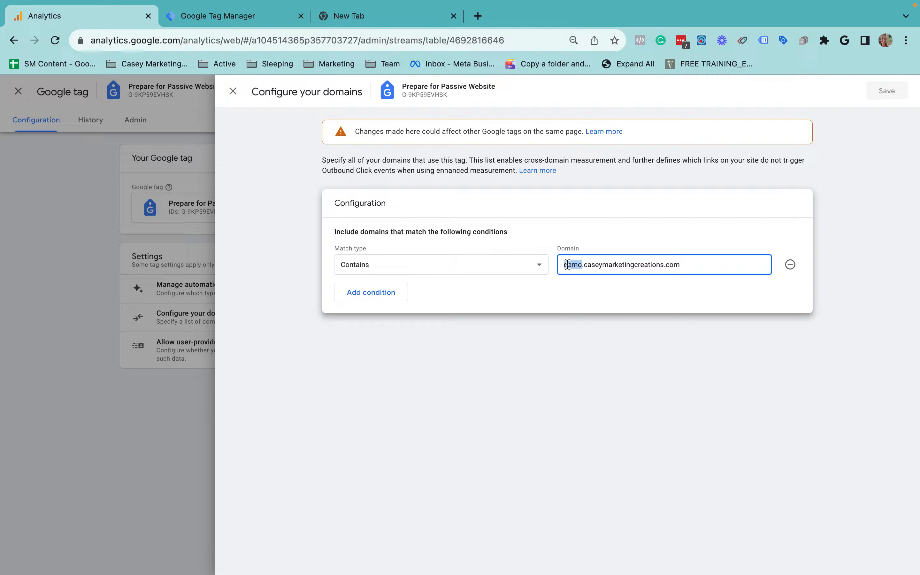
click(404, 264)
click(595, 272)
drag(704, 261, 599, 261)
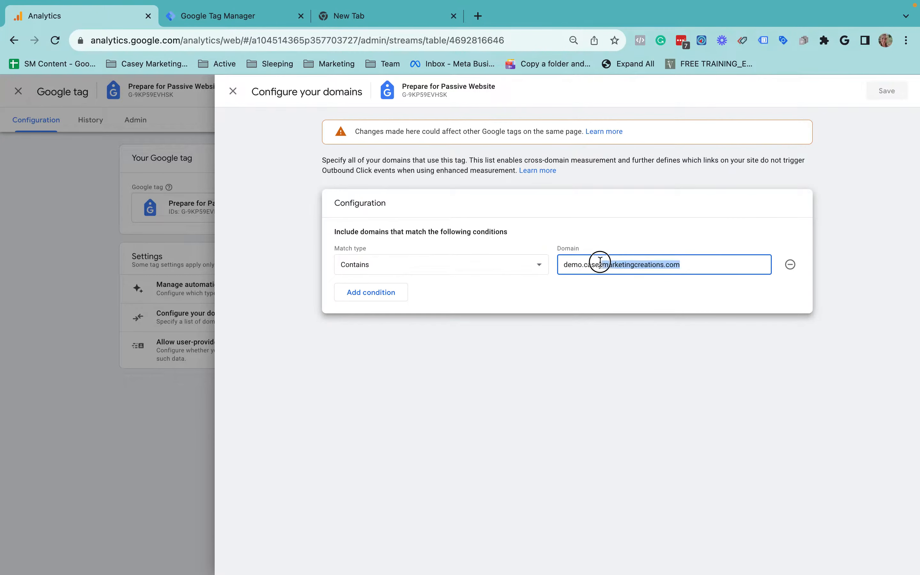
click(597, 260)
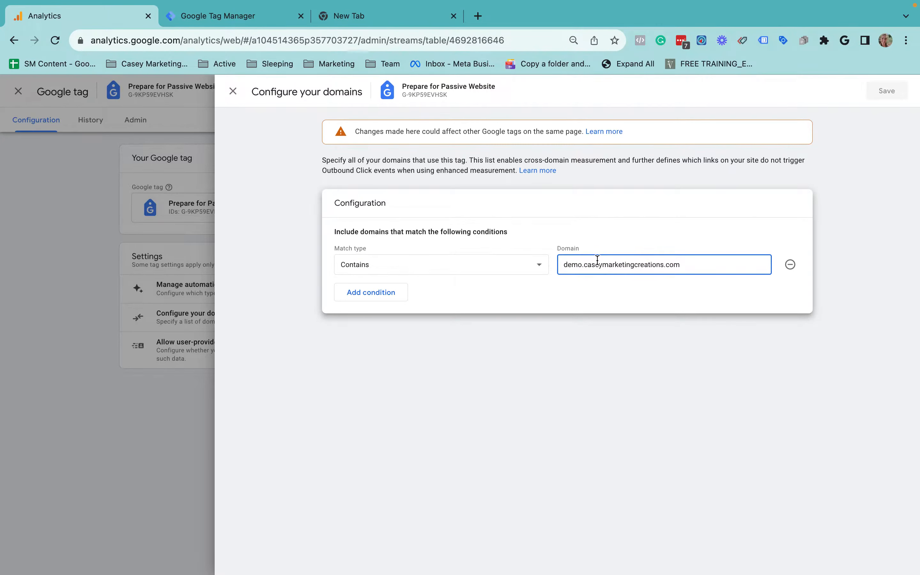
Add a second domain condition with match type Contains and domain caseymarketingcreations.teachable.com
click(377, 292)
click(600, 292)
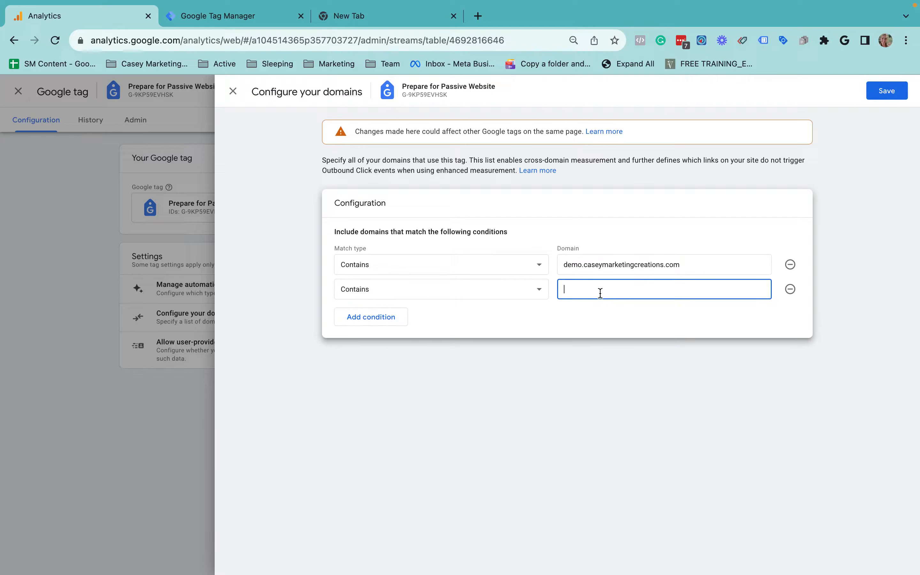
text(caseymarketingcreations.teachable.com)
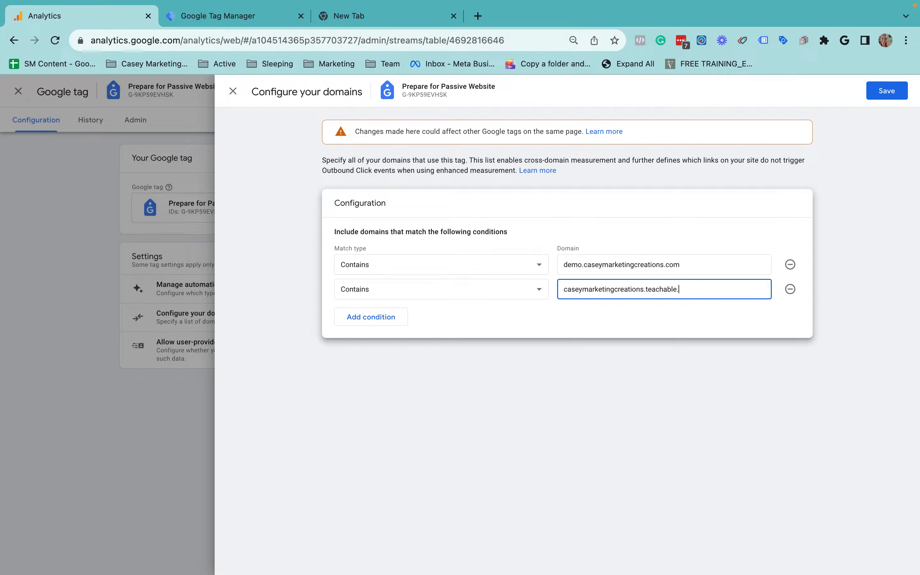
mouse_move(566, 289)
mouse_down()
mouse_move(729, 288)
mouse_move(564, 288)
mouse_up()
double_click(719, 286)
click(565, 287)
click(703, 266)
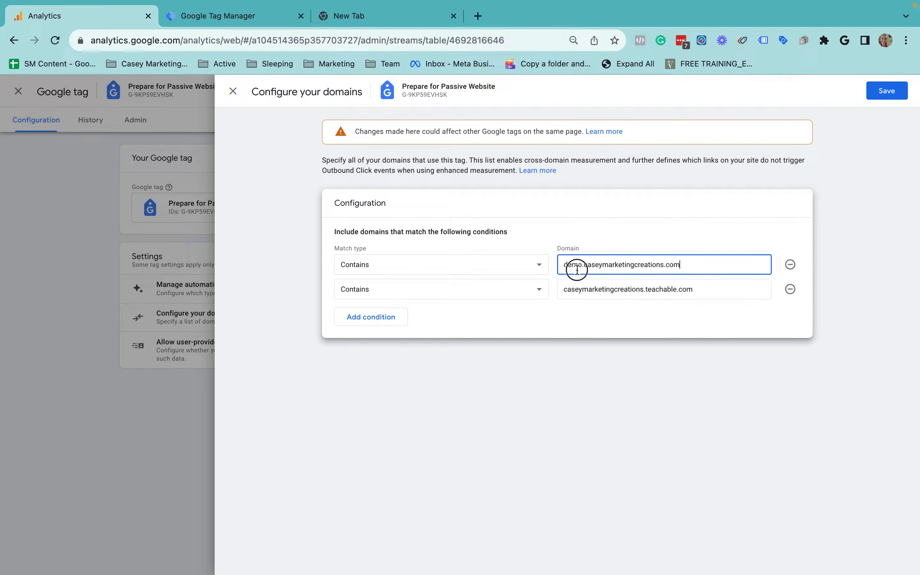
click(599, 286)
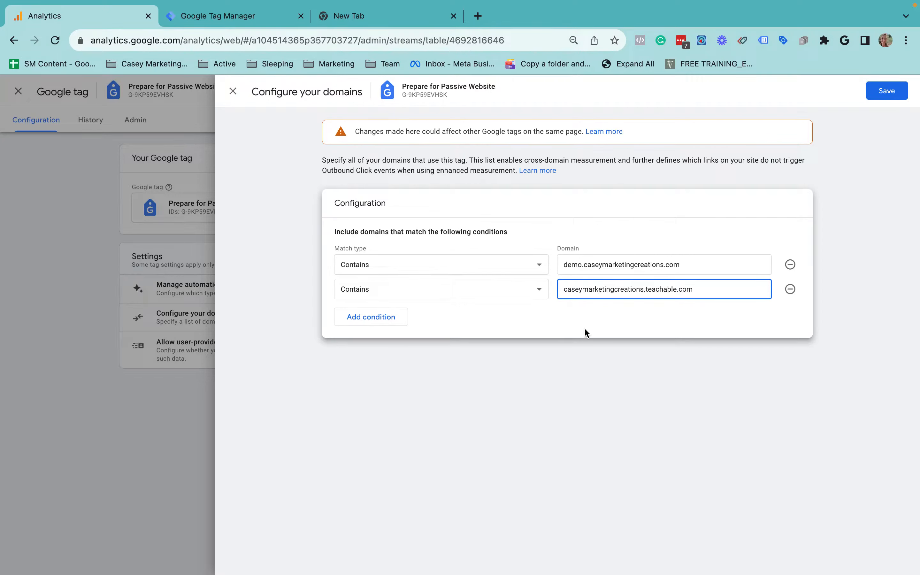
Examine the match type options for the teachable.com condition and compare them with its domain entry
drag(762, 288, 533, 292)
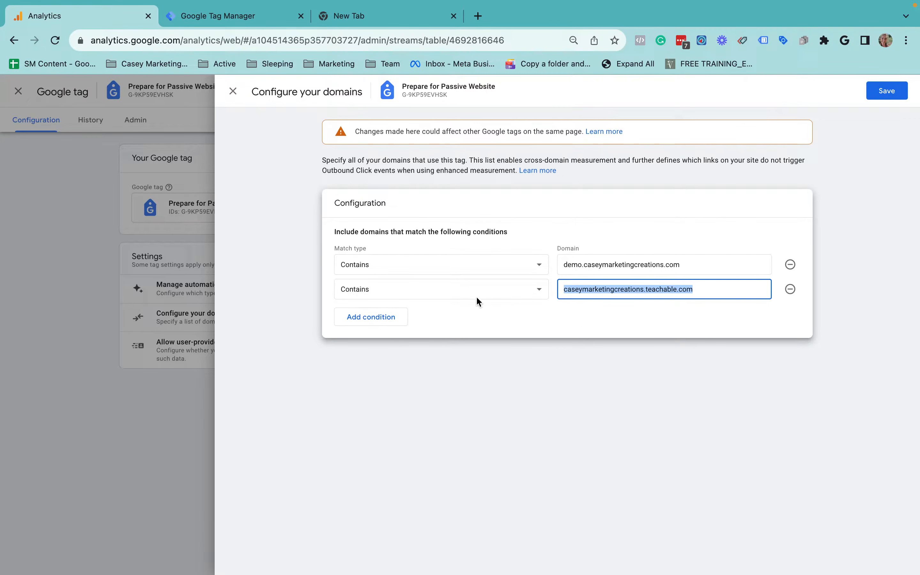
click(400, 289)
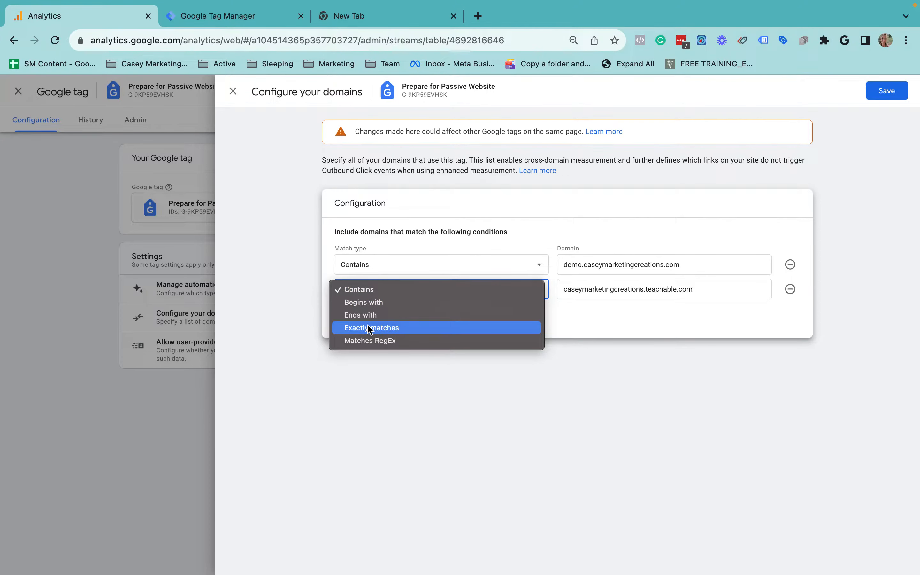
click(425, 245)
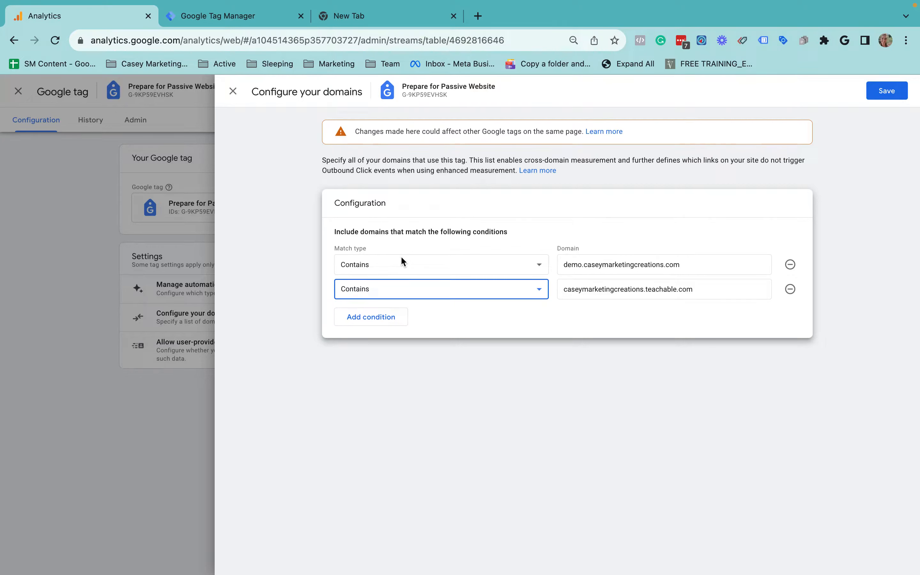
click(710, 290)
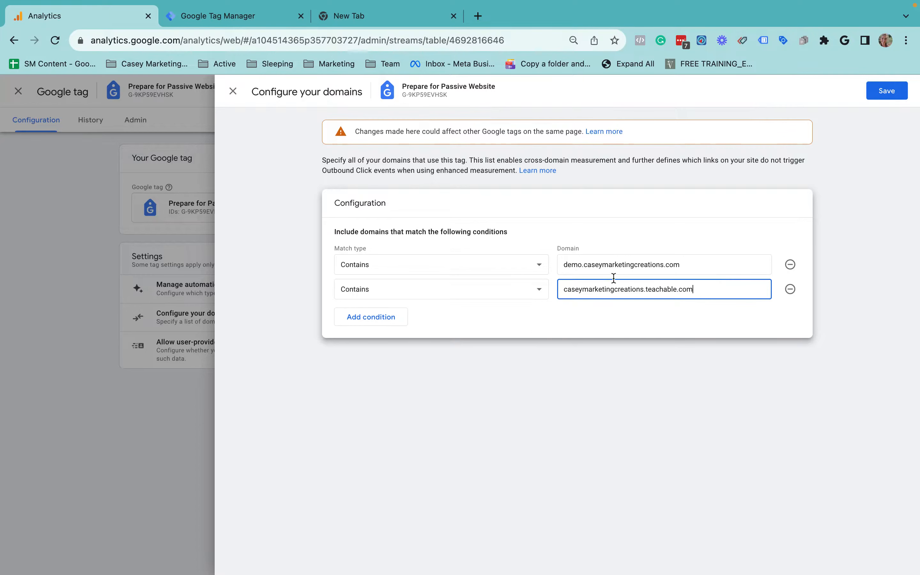
click(354, 291)
click(649, 292)
click(567, 290)
click(565, 289)
drag(565, 289, 676, 289)
click(675, 288)
Remove the teachable.com condition and leave the domain configuration, discarding the unsaved changes
click(791, 289)
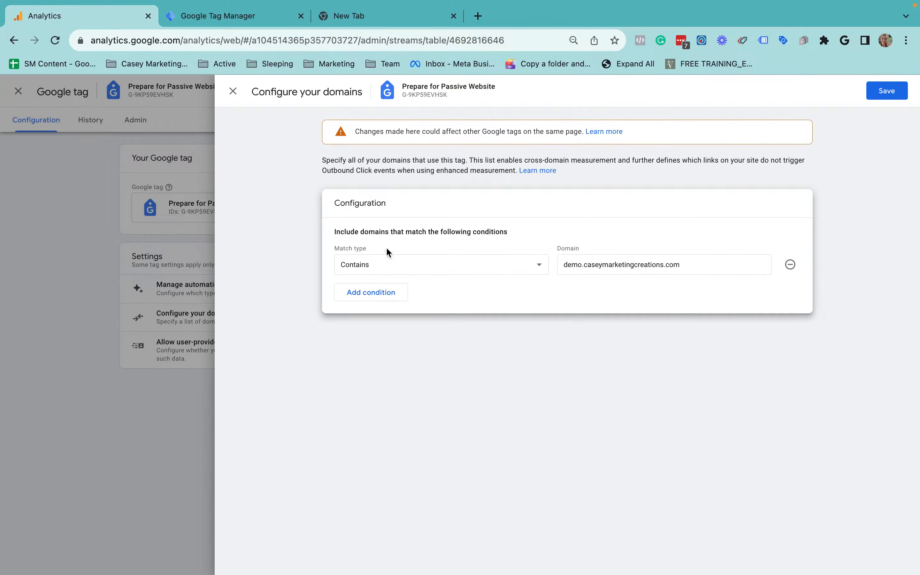
drag(565, 261, 708, 272)
click(713, 276)
click(233, 93)
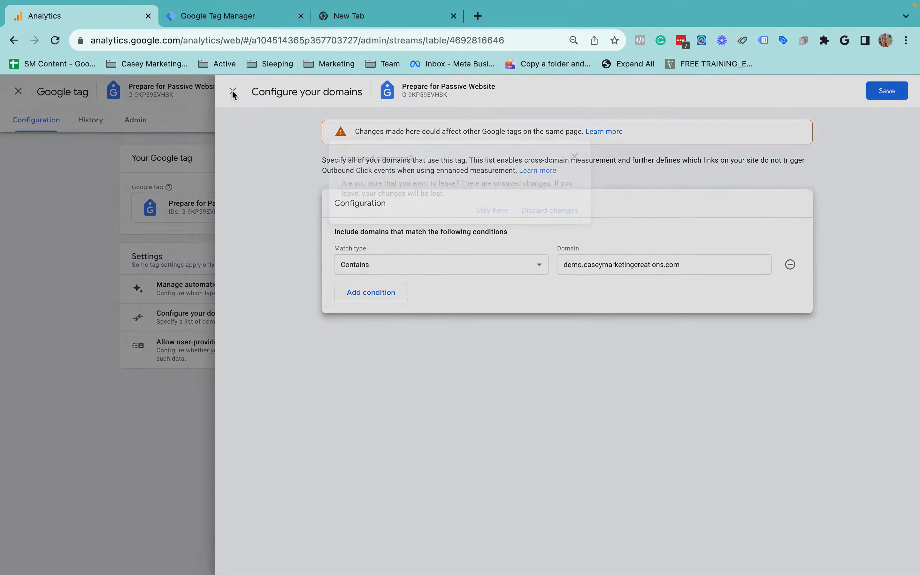
click(551, 211)
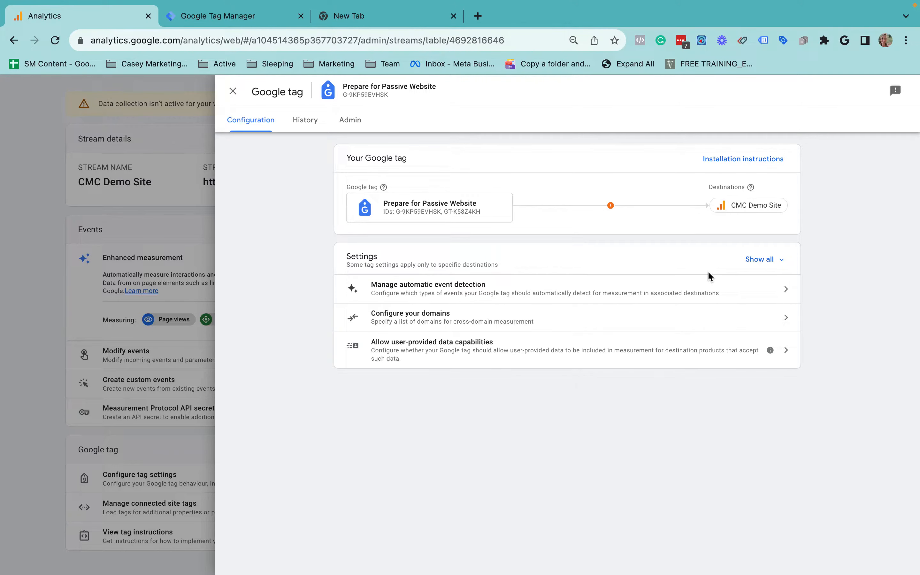
Expand all tag settings and add an unwanted referral condition with match type Referral domain contains and domain paypal.com
click(754, 264)
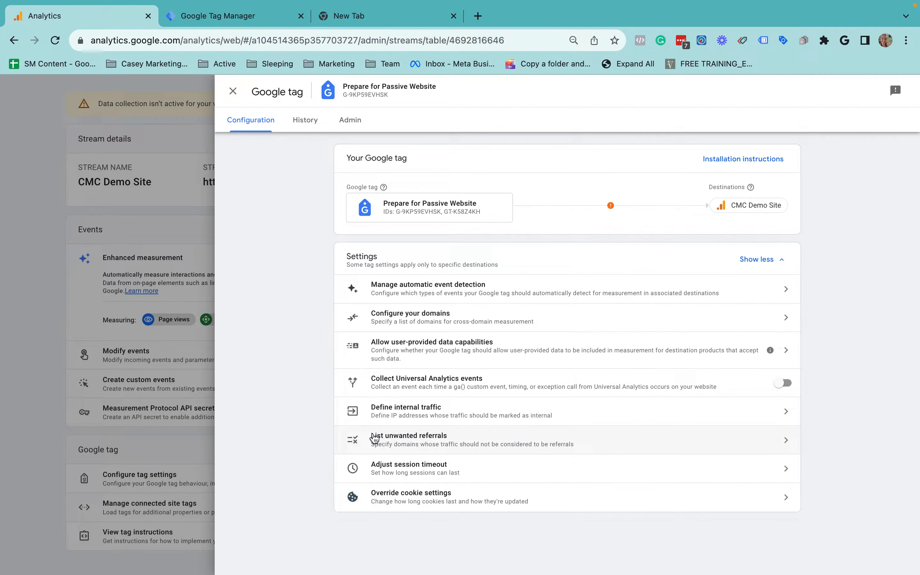
click(402, 446)
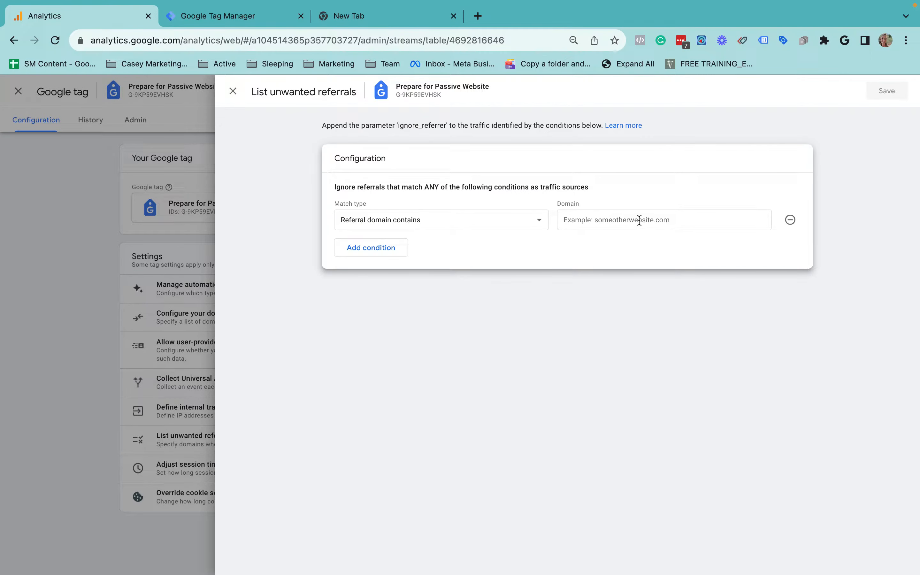
click(413, 219)
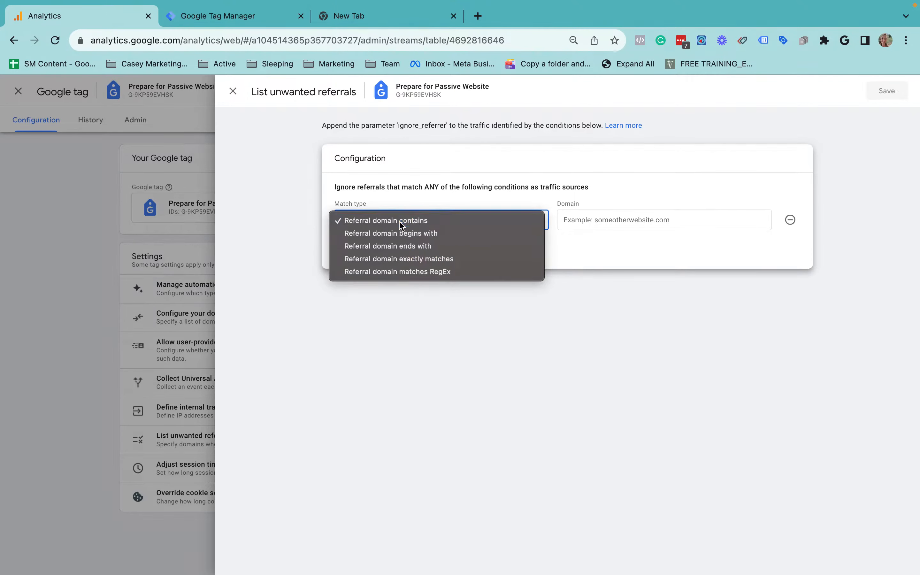
click(346, 220)
click(635, 217)
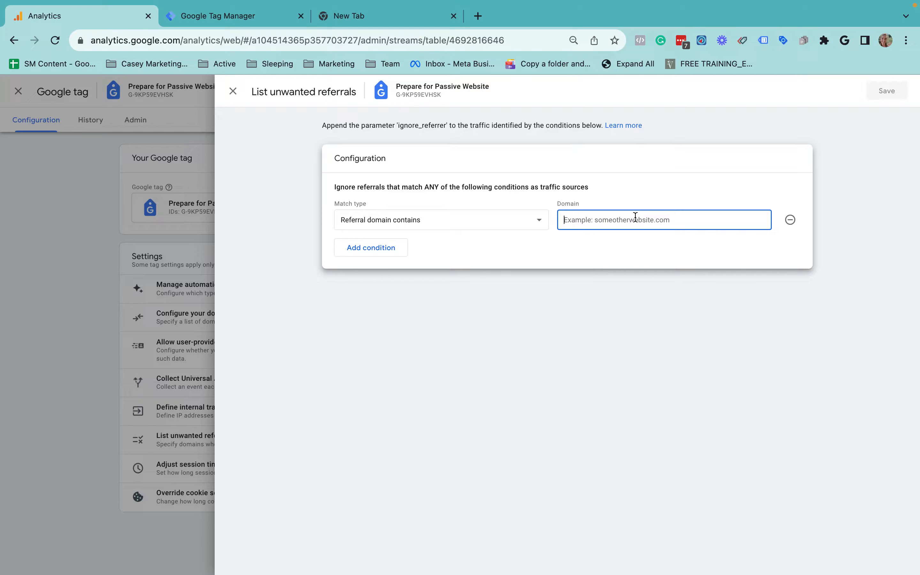
text(paypal.com)
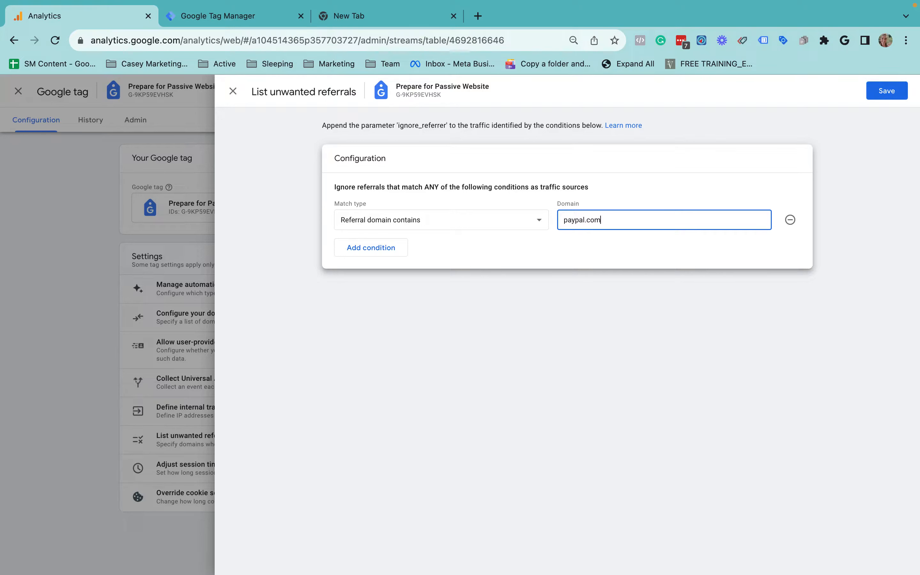
Add two more unwanted referral conditions with match type Referral domain contains for stripe.com and thrivecart
click(371, 247)
click(645, 239)
text(stre)
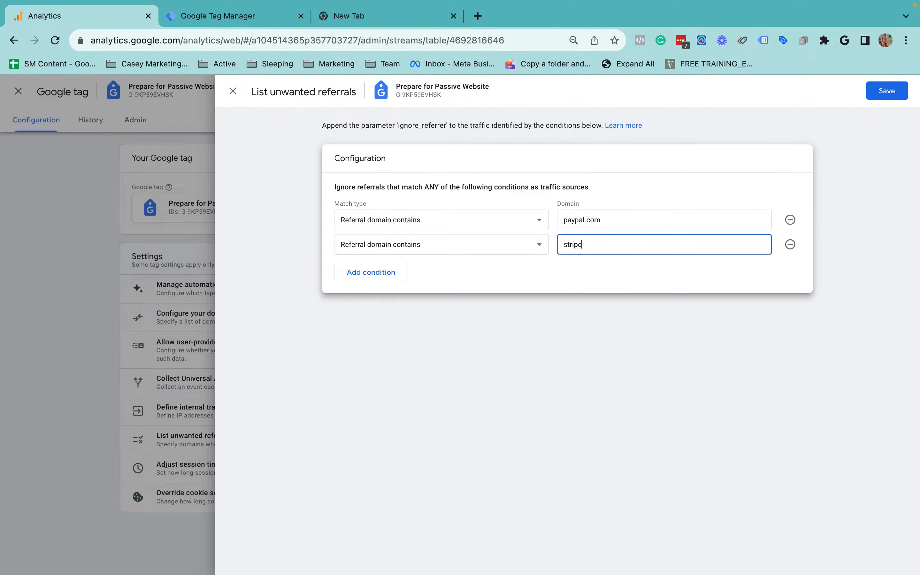
click(374, 274)
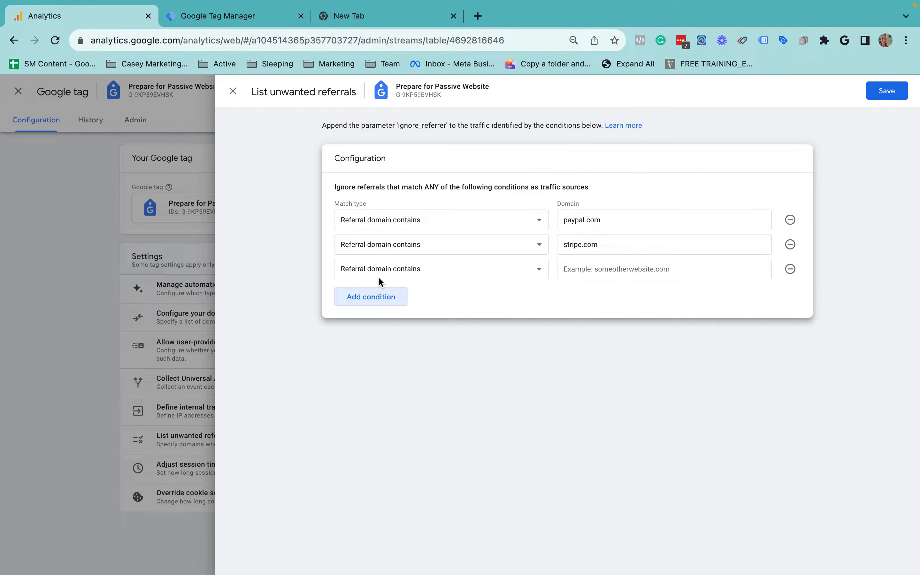
click(636, 268)
text(thrive)
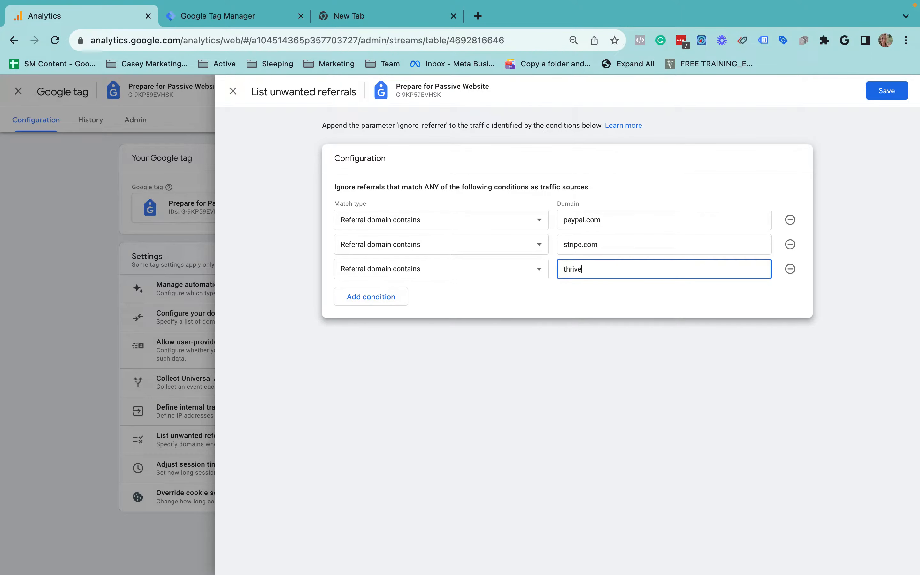
Shorten the PayPal and Stripe domain entries to paypal and stripe by removing their .com endings
double_click(590, 244)
key(BackSpace)
key(BackSpace)
double_click(594, 219)
key(BackSpace)
key(BackSpace)
click(628, 242)
click(630, 265)
Examine the paypal, stripe and thrivecart domain entries in the unwanted referral conditions
double_click(574, 215)
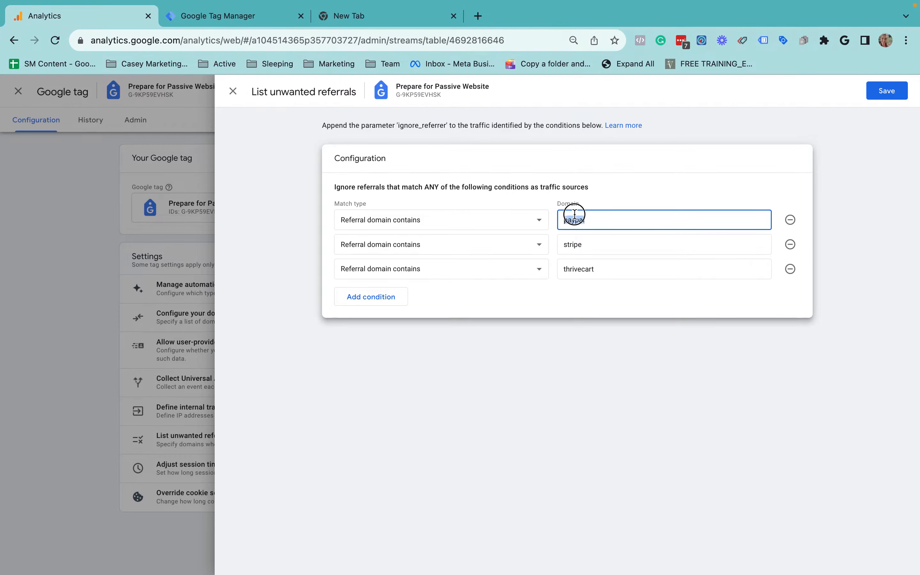
click(605, 221)
double_click(576, 219)
click(577, 223)
double_click(578, 219)
double_click(578, 243)
double_click(578, 268)
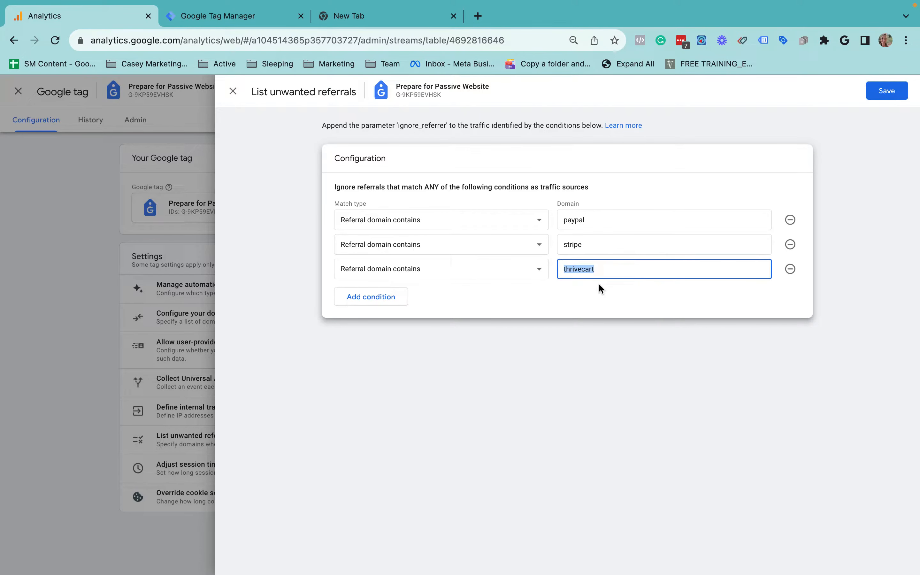
double_click(575, 220)
double_click(575, 243)
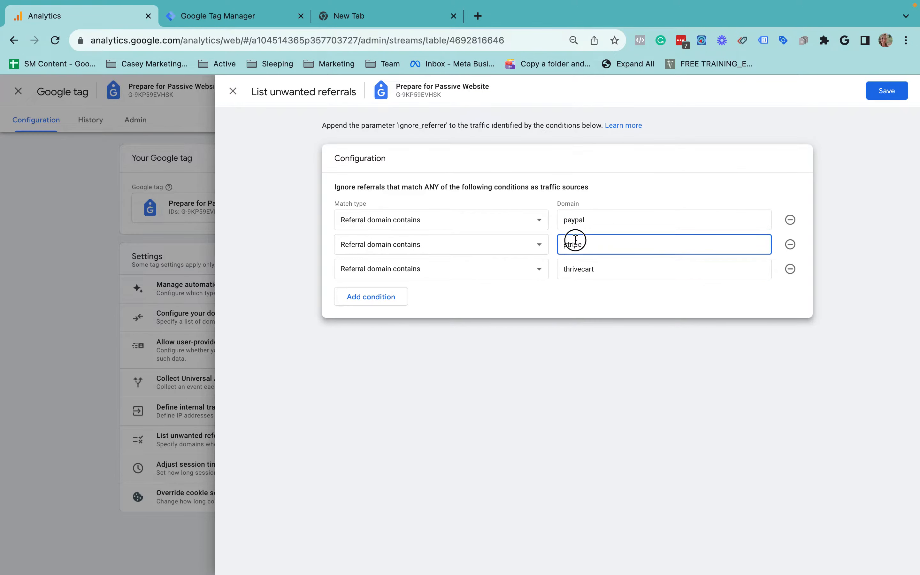
click(576, 268)
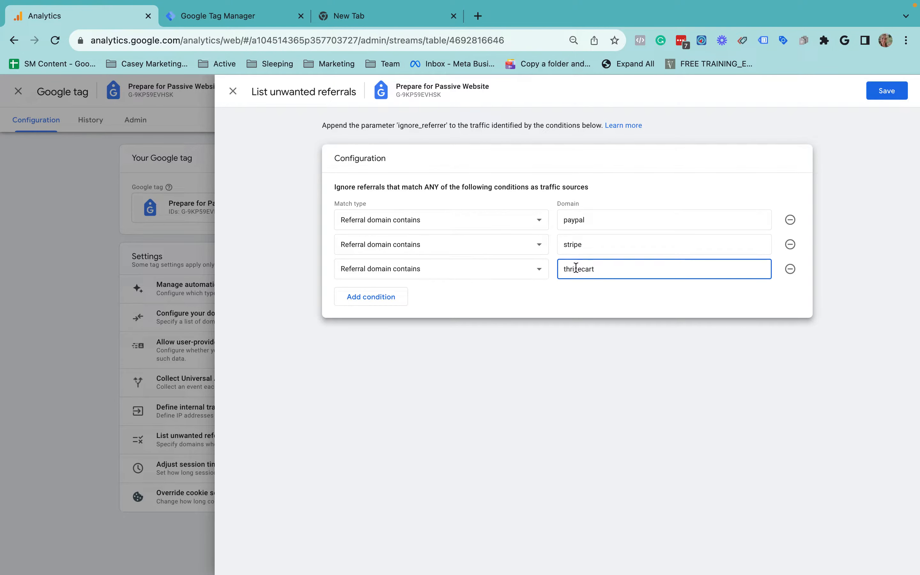
click(572, 219)
double_click(575, 245)
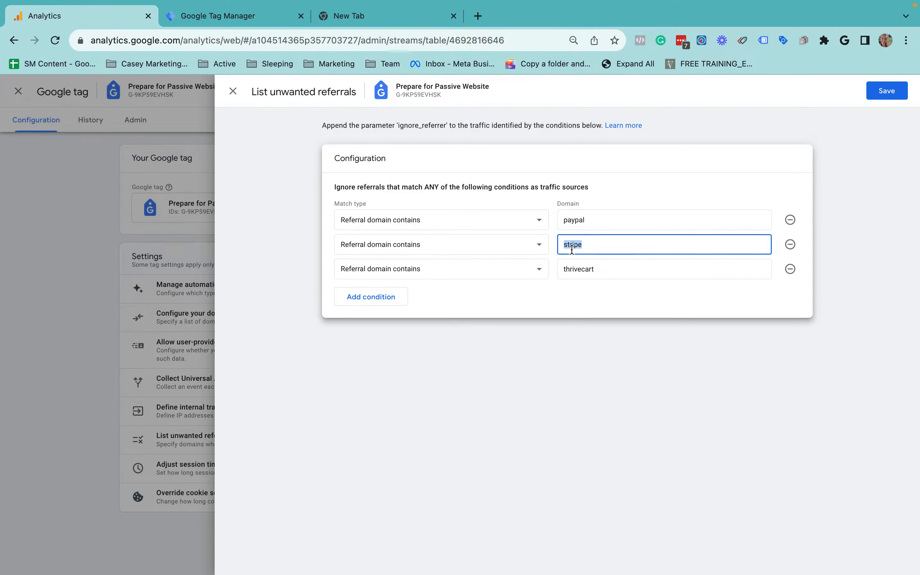
click(579, 282)
double_click(578, 269)
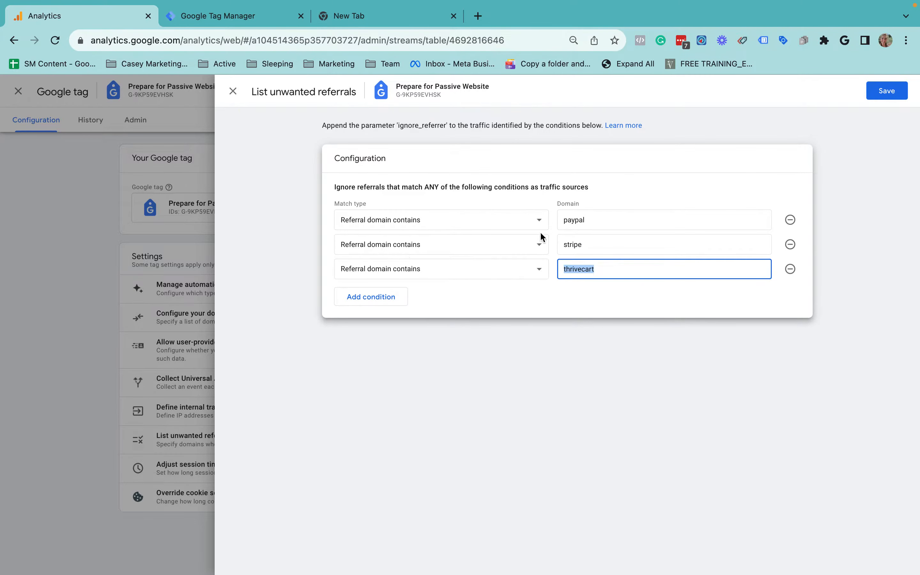
double_click(562, 222)
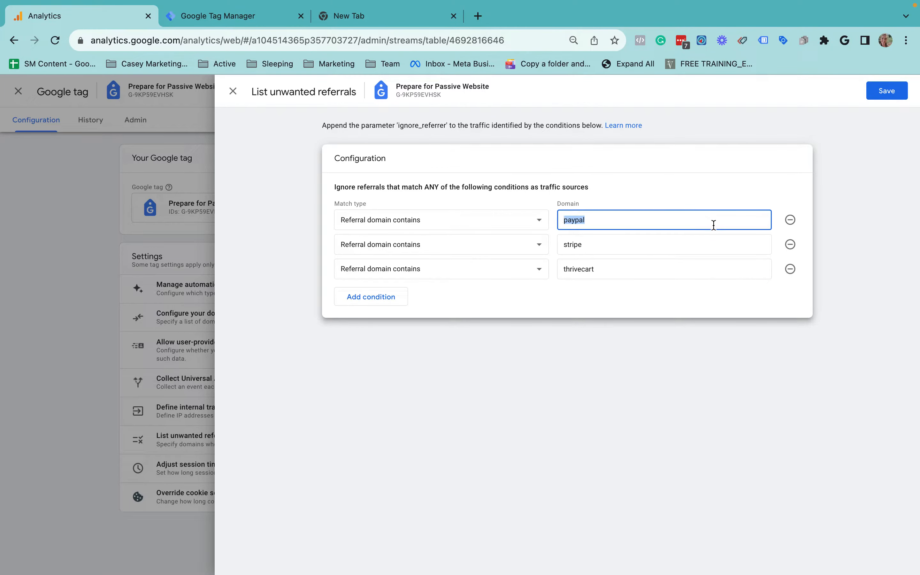
click(711, 188)
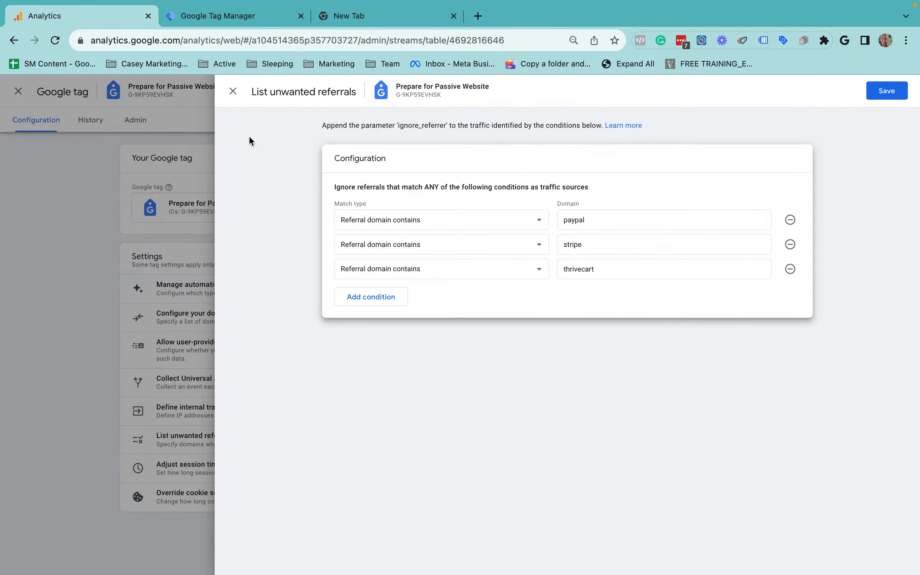
Leave the unwanted referrals configuration, discarding the unsaved conditions, and close the tag and stream details back to Data Streams
click(233, 92)
click(549, 210)
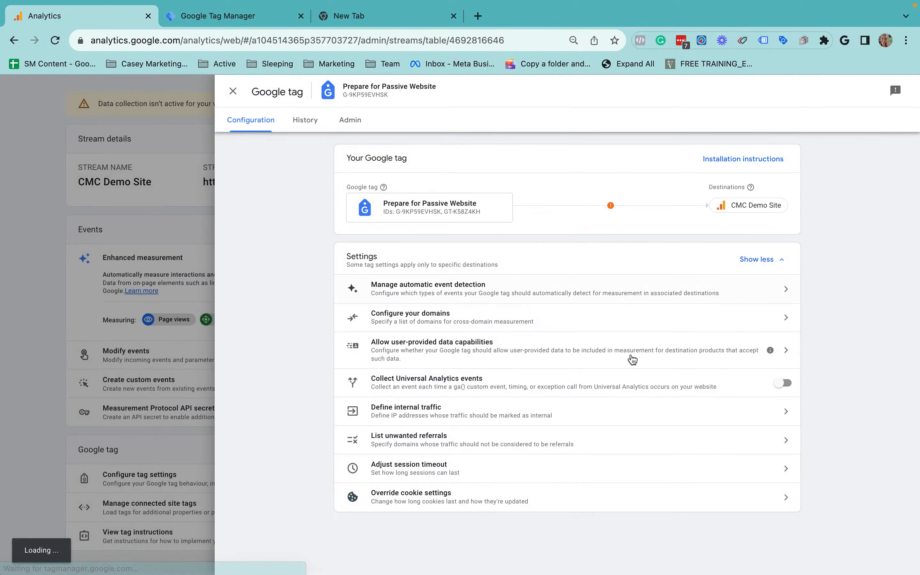
click(57, 270)
click(72, 275)
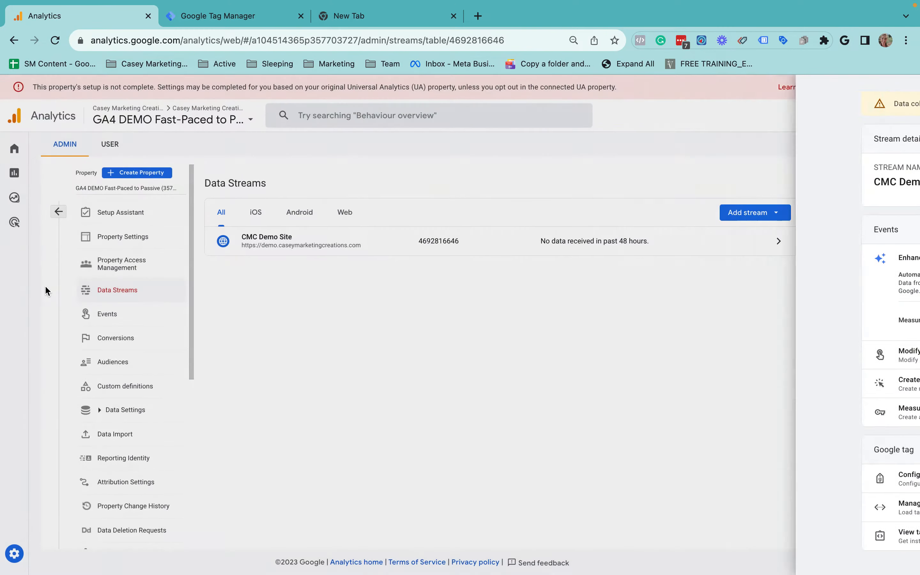
scroll(158, 411, down, 4)
scroll(160, 411, up, 5)
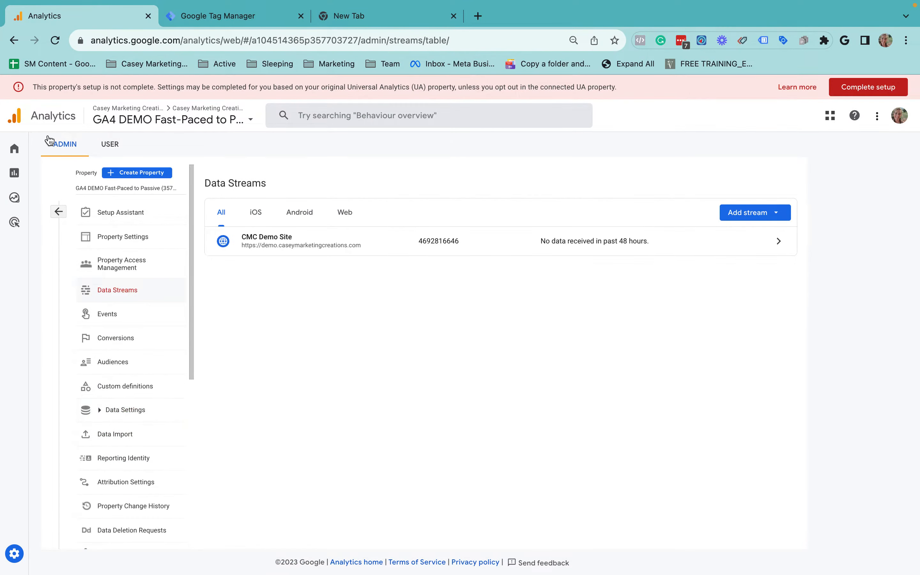
Open the Traffic acquisition report and view its session default channel group table
mouse_move(12, 179)
click(28, 174)
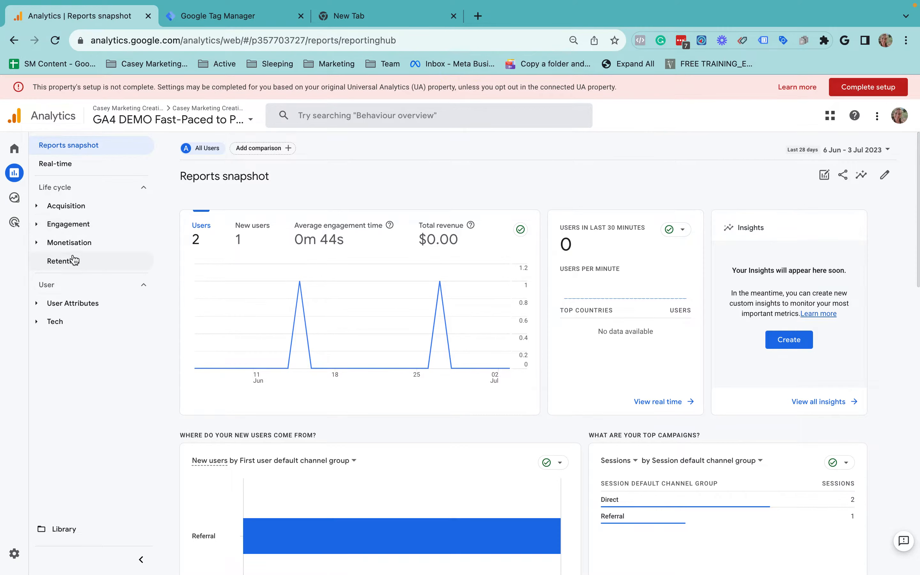
click(70, 208)
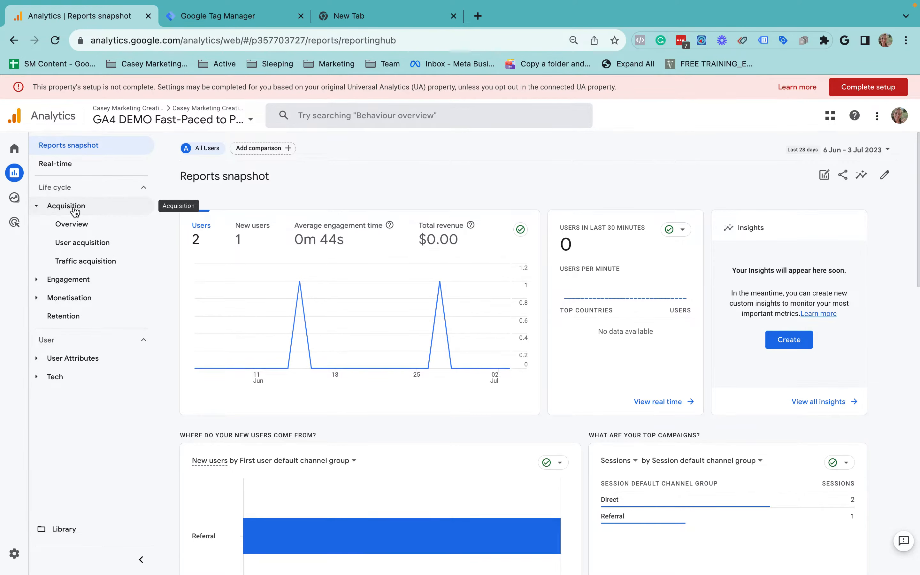
click(66, 265)
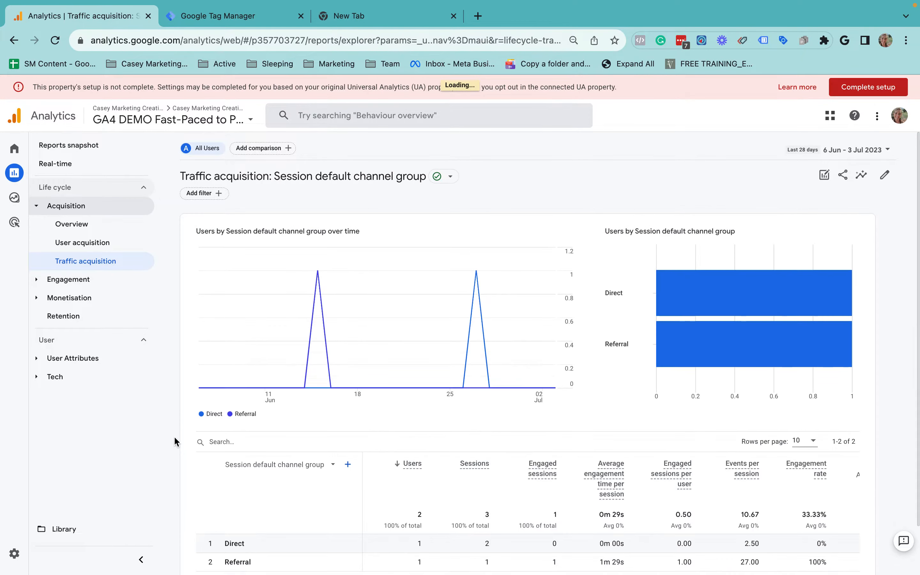
scroll(197, 468, down, 2)
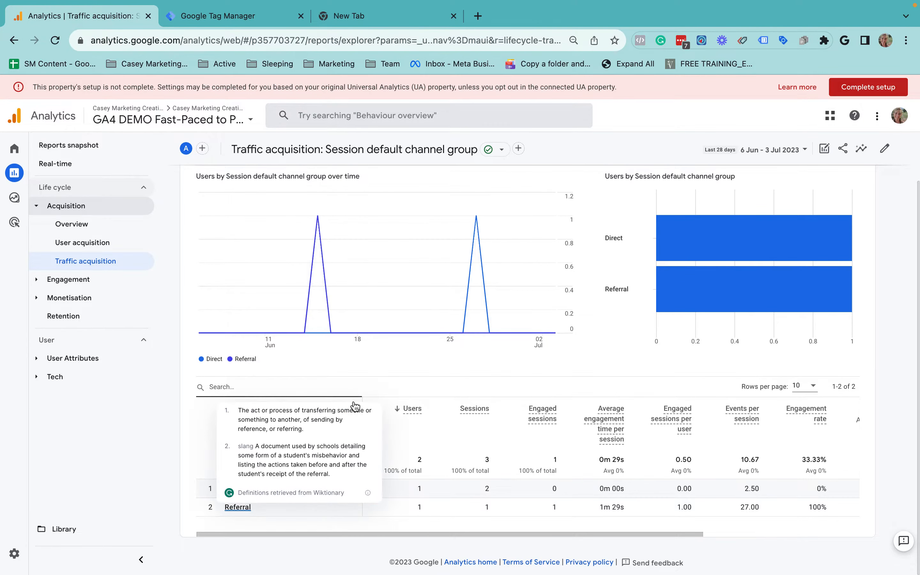
Try Session medium as a secondary dimension in the traffic acquisition table and remove it after checking the referral row
click(348, 409)
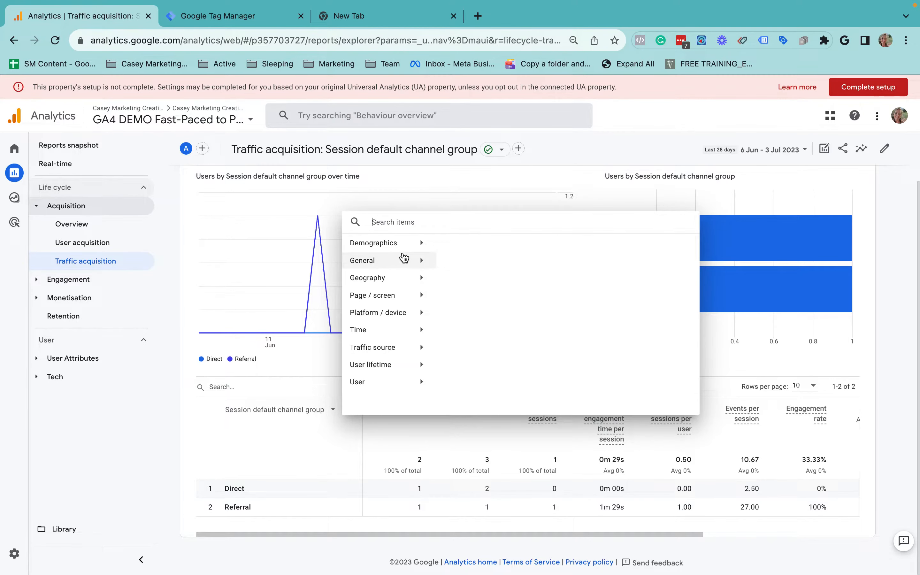
text(session)
click(674, 363)
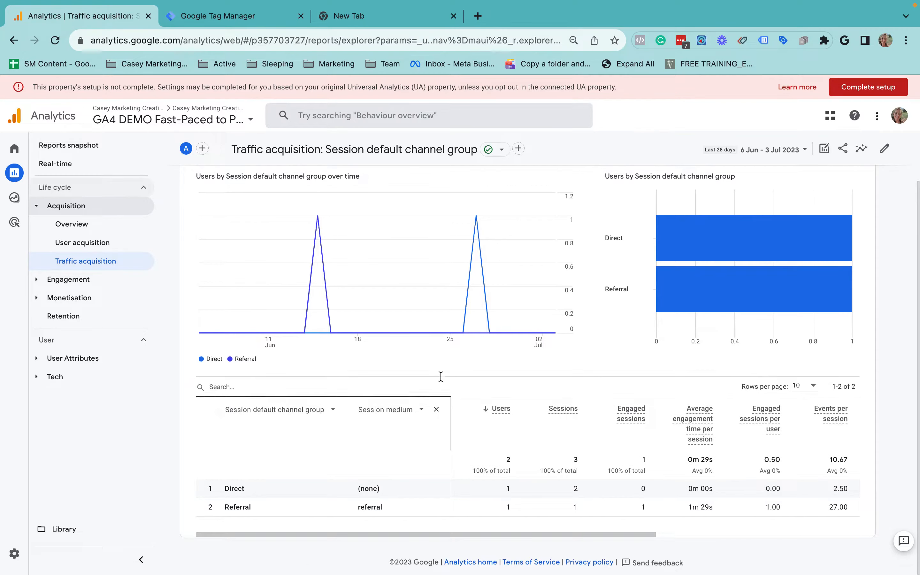
double_click(372, 505)
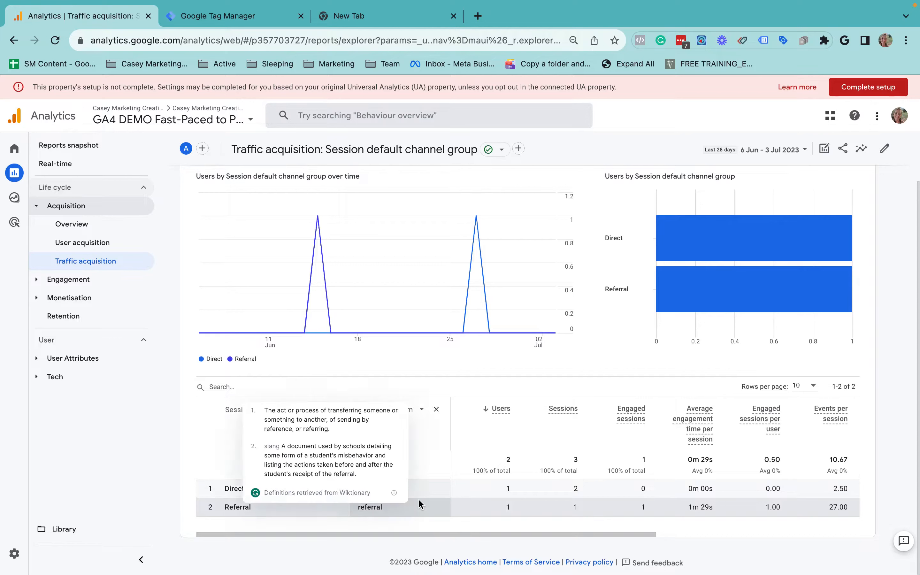
click(433, 410)
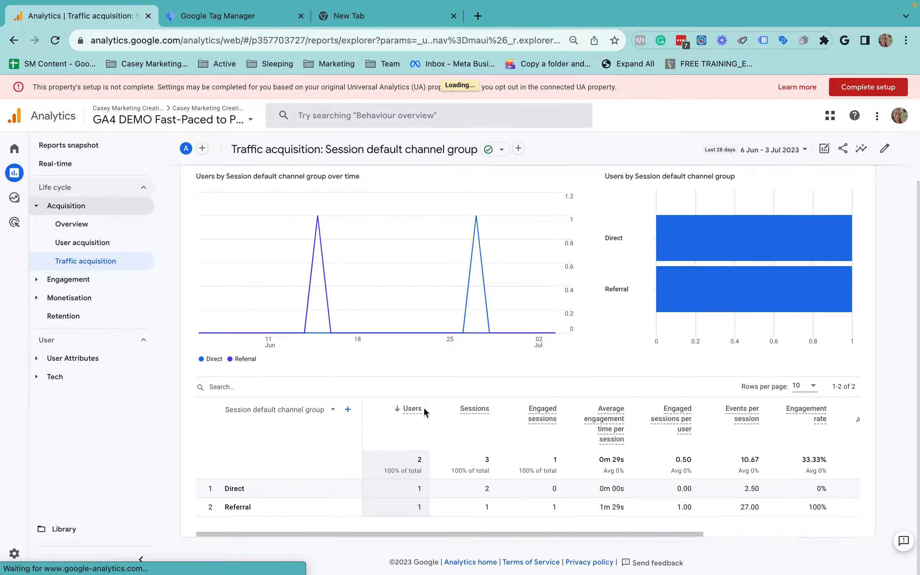
Browse the session-related secondary dimensions and set the table's primary dimension to Session source/medium
click(348, 409)
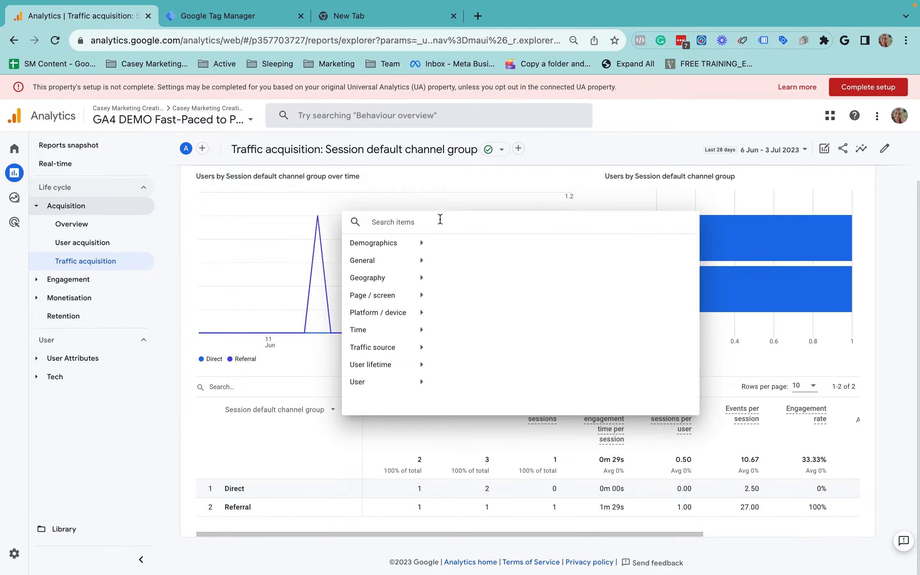
text(session)
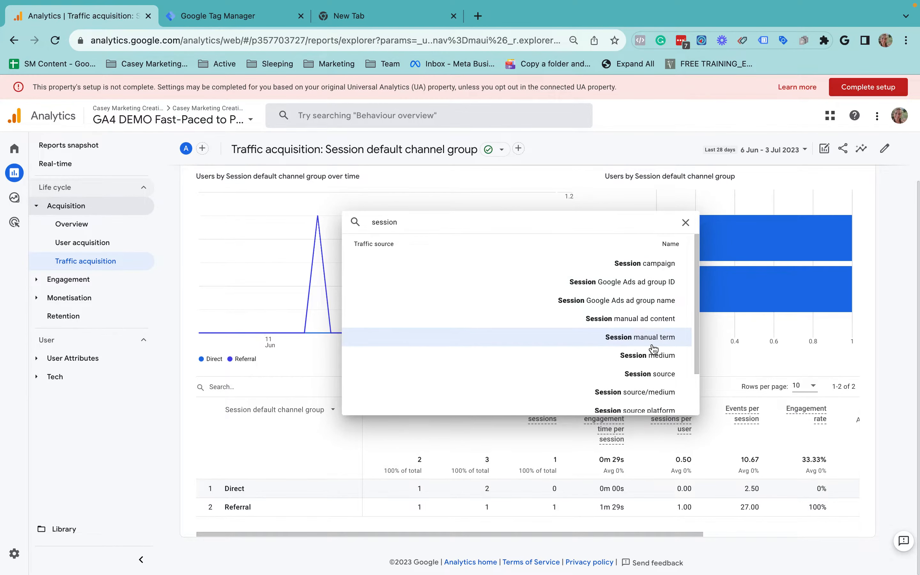
scroll(652, 350, down, 2)
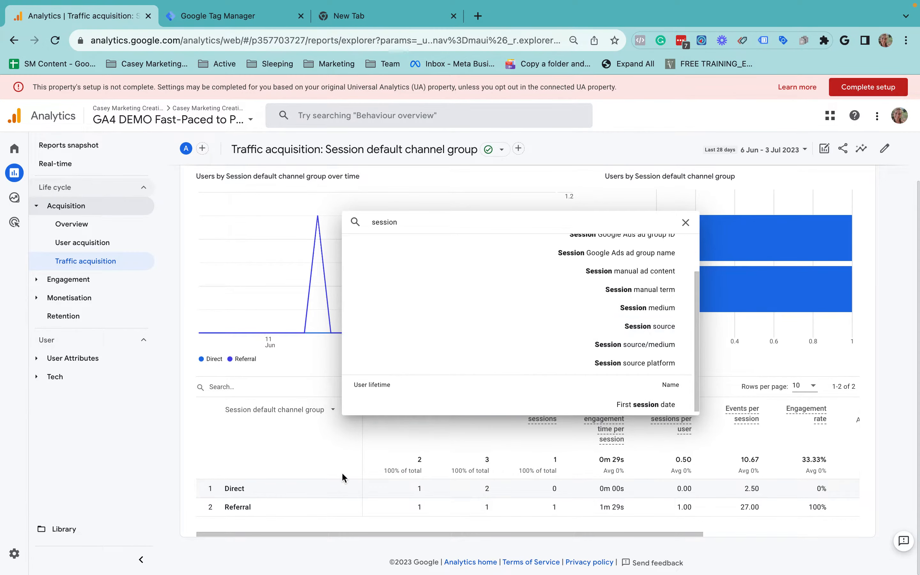
click(273, 406)
click(256, 406)
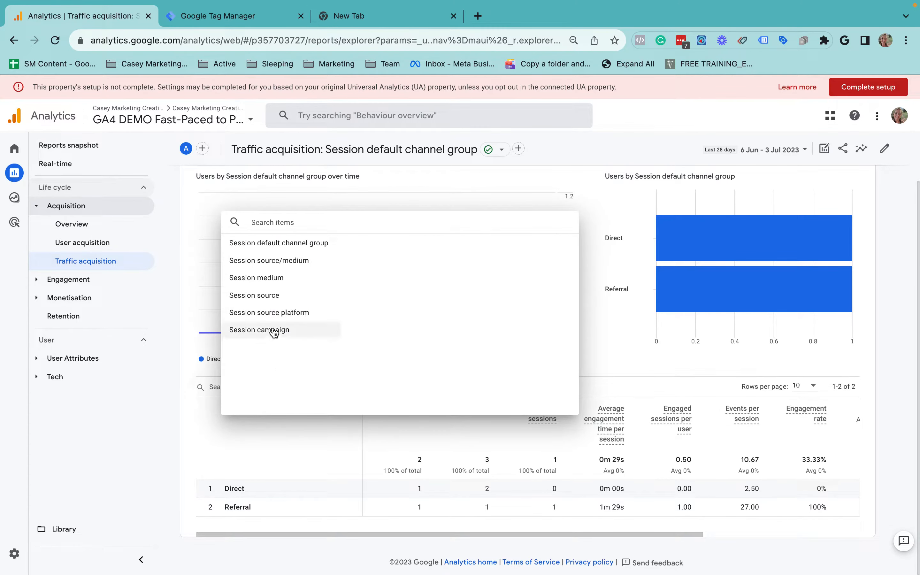
click(272, 261)
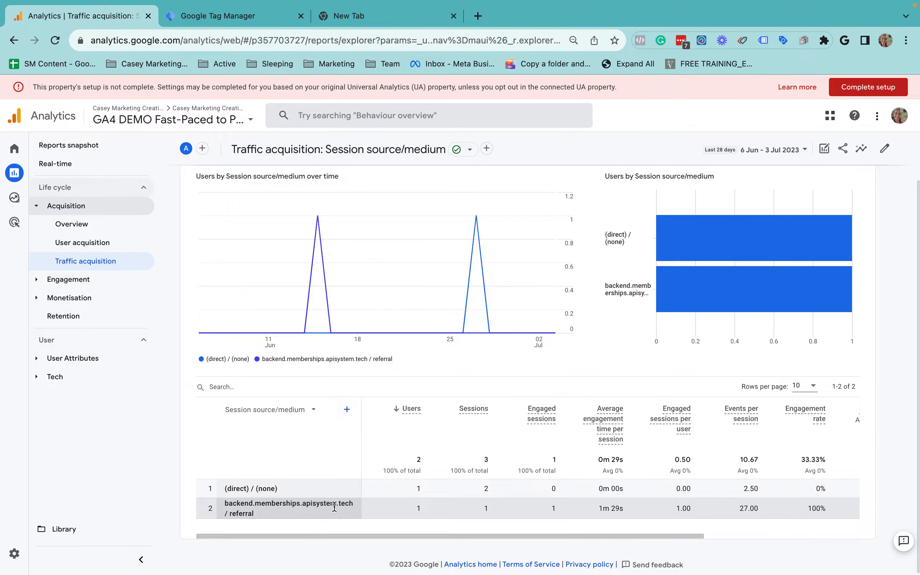
Examine the source domain and medium of the referral row in the session source/medium table
drag(226, 503, 351, 503)
click(351, 503)
drag(225, 503, 283, 503)
click(286, 499)
double_click(319, 501)
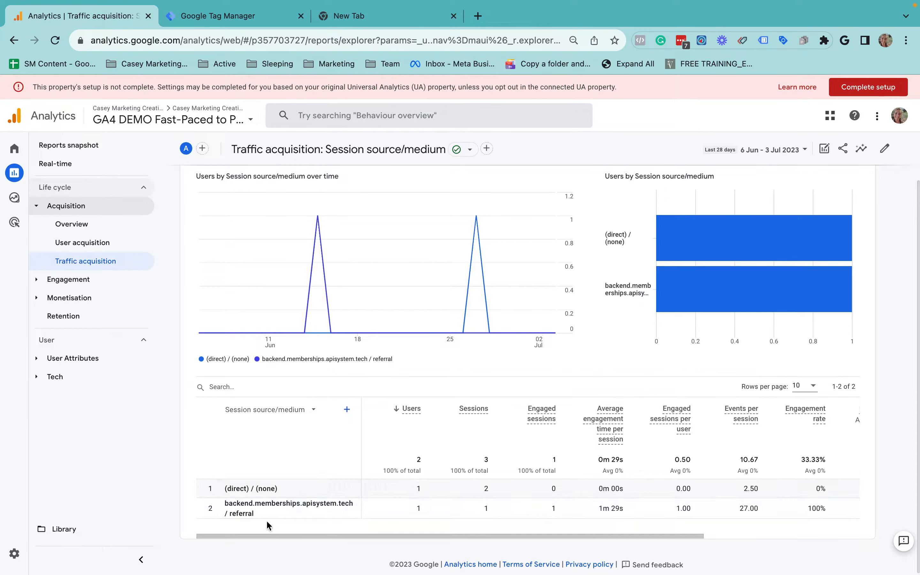
drag(256, 514, 228, 502)
click(227, 505)
click(266, 508)
click(228, 499)
Open the Conversions report in the Engagement reports
click(71, 283)
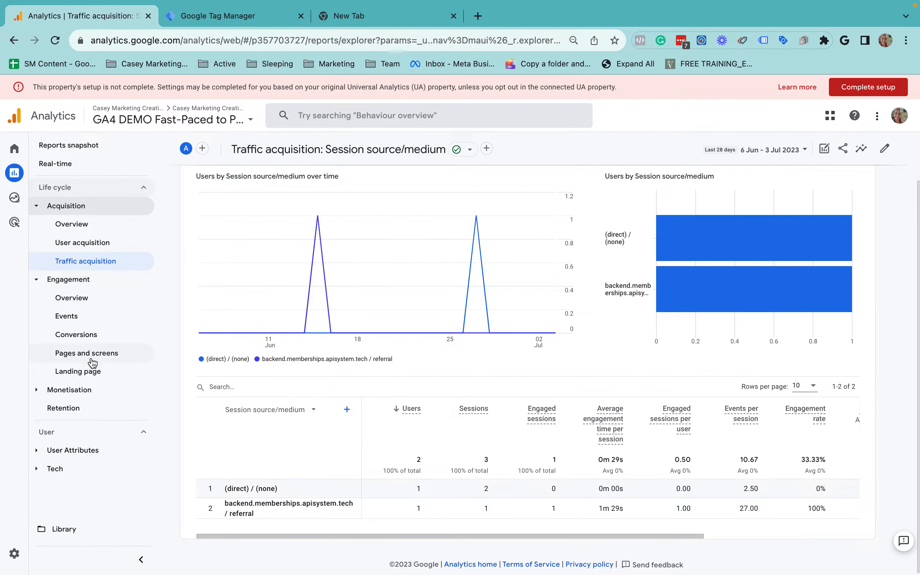
click(76, 336)
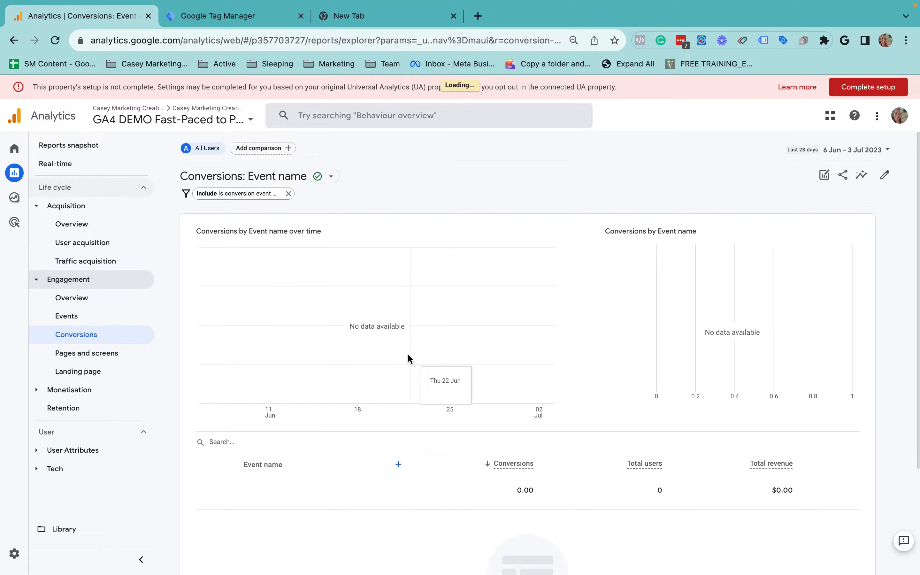
Check the Conversions report, then start a new custom event for the CMC Demo Site web data stream
scroll(169, 472, down, 3)
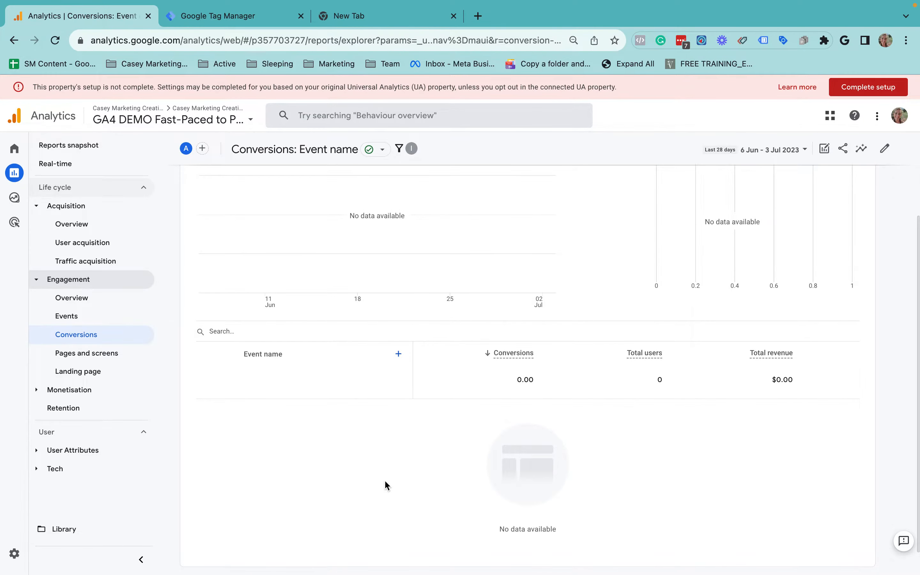
scroll(384, 480, up, 3)
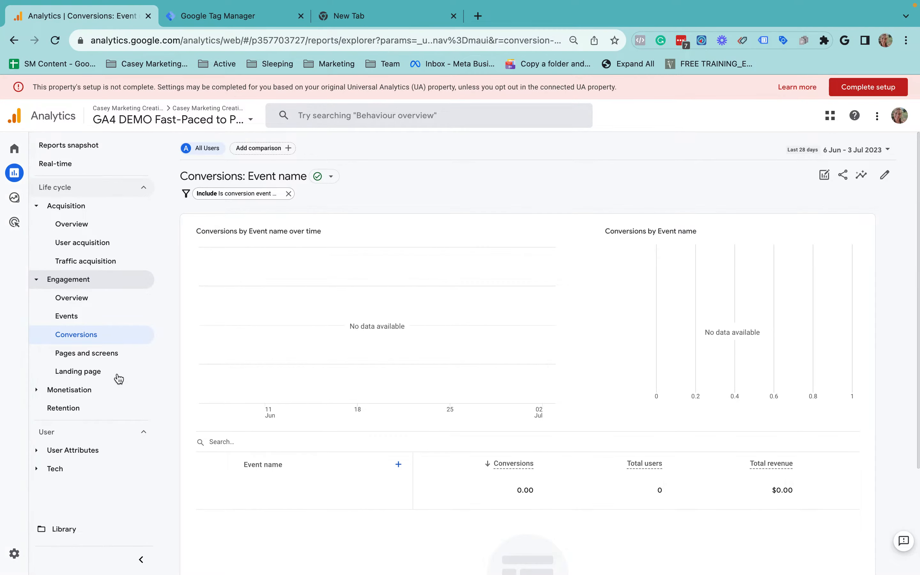
click(14, 555)
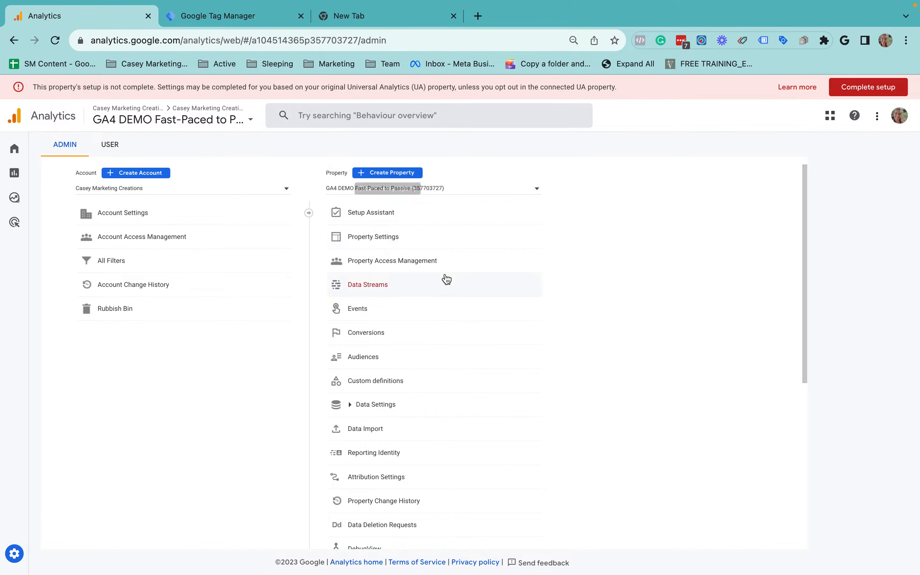
click(371, 284)
click(324, 240)
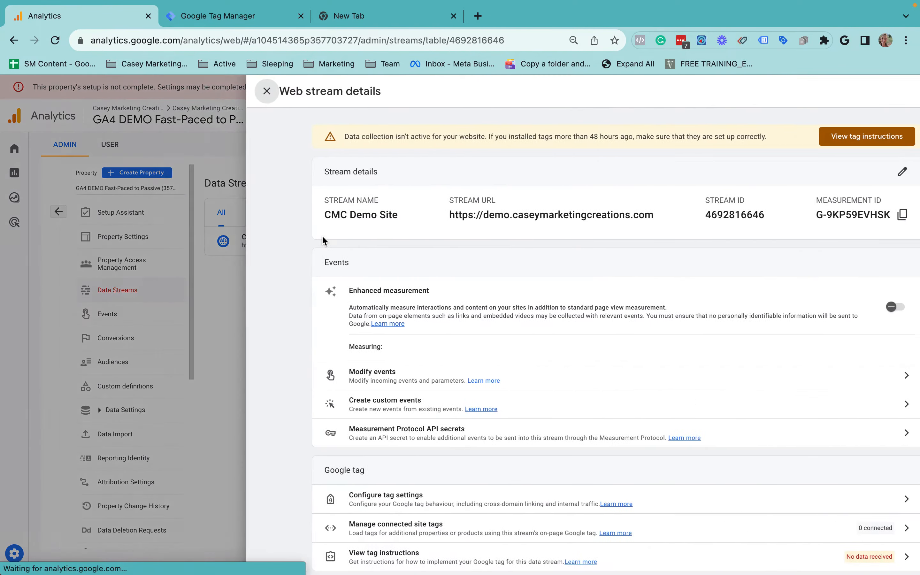
scroll(553, 404, down, 2)
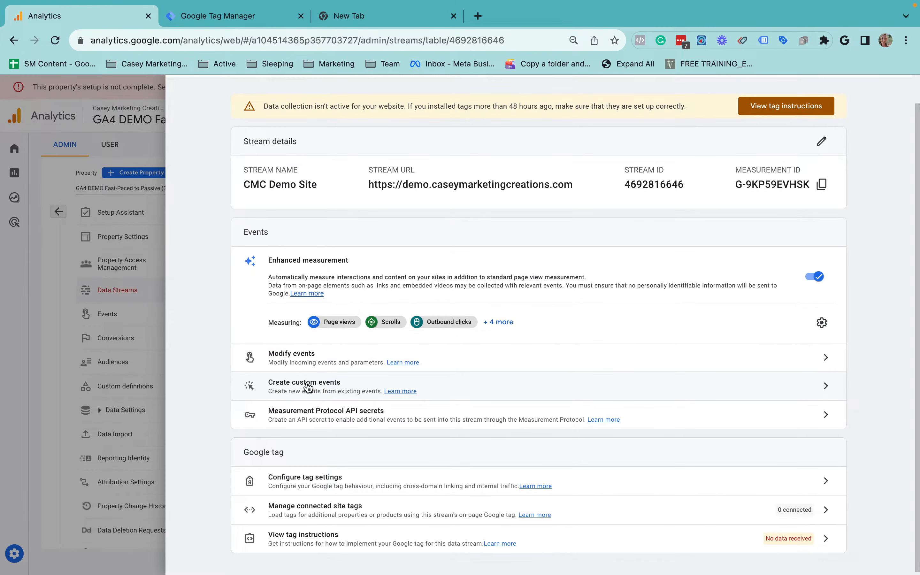
click(283, 385)
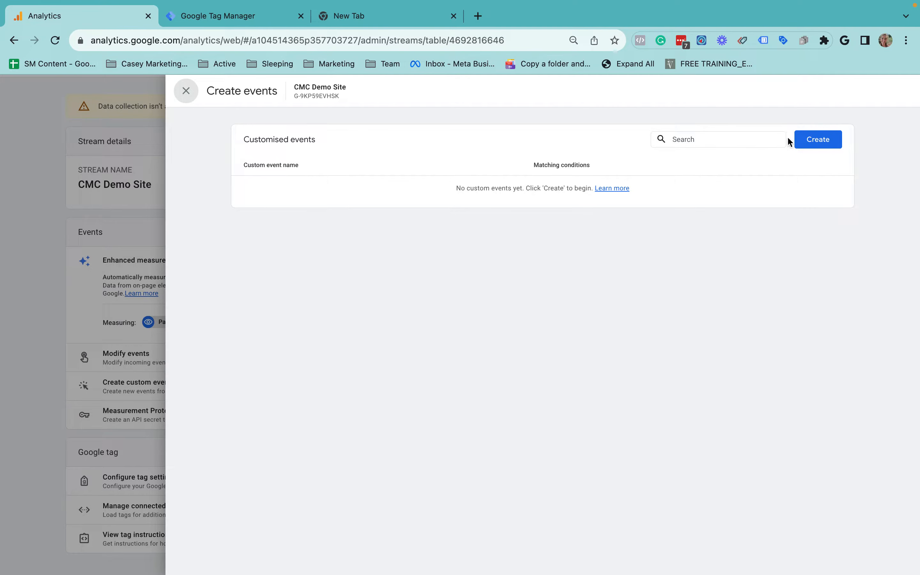
click(830, 139)
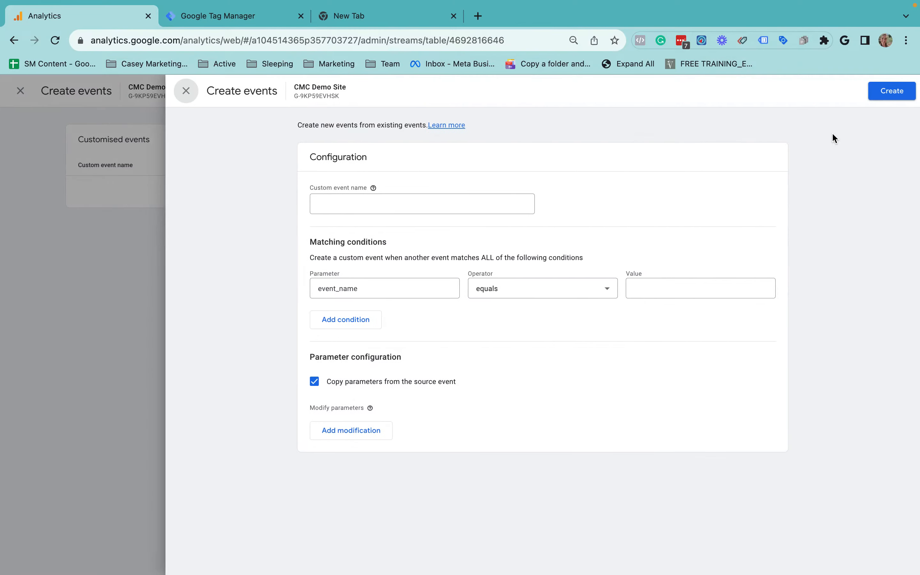
Name the custom event generate_lead, choosing it from the suggested event names
click(351, 205)
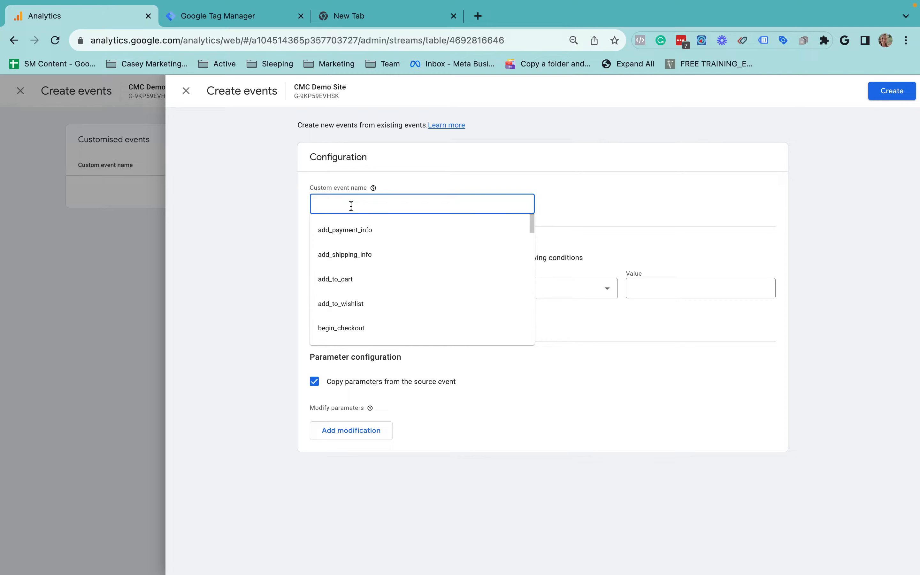
scroll(386, 298, down, 4)
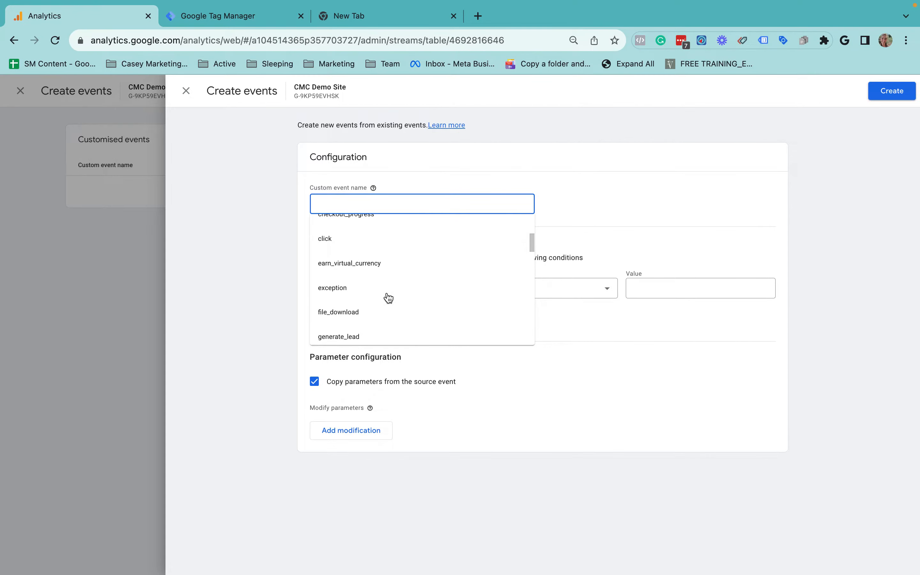
scroll(386, 298, down, 2)
click(343, 248)
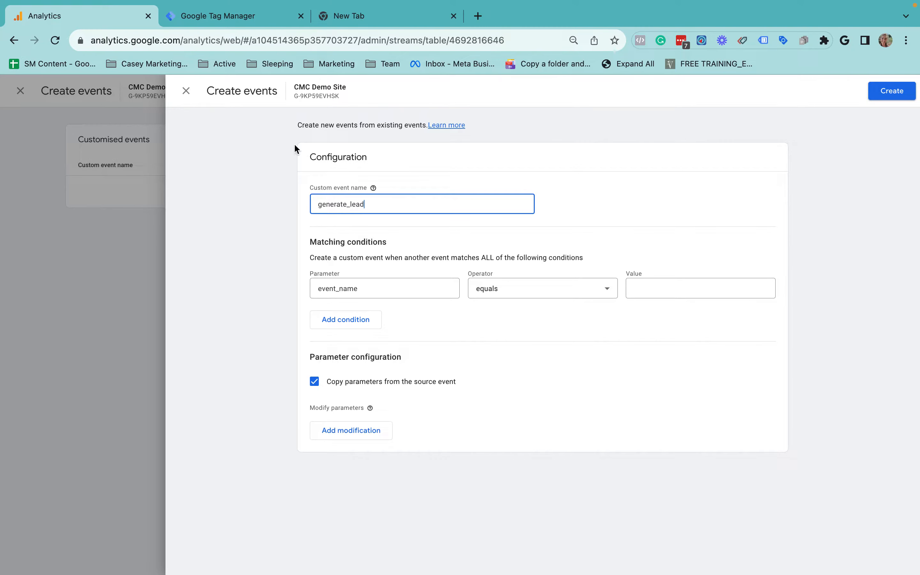
Set the matching condition's parameter to page_location after checking the available operators
click(376, 288)
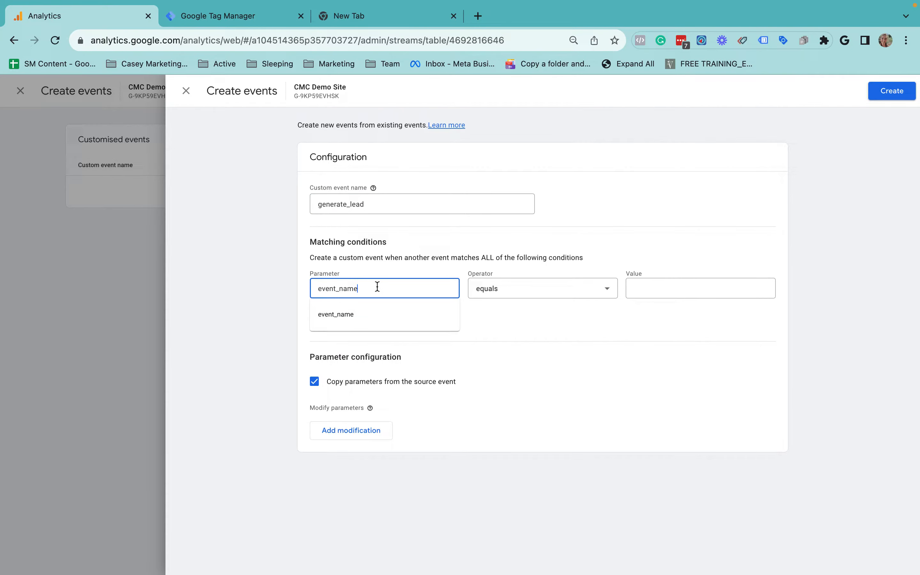
click(543, 288)
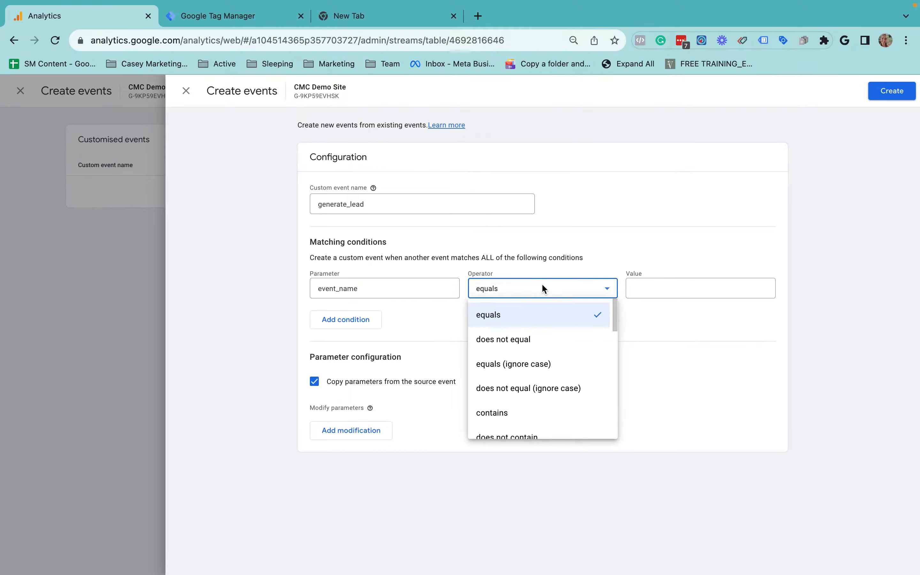
click(383, 283)
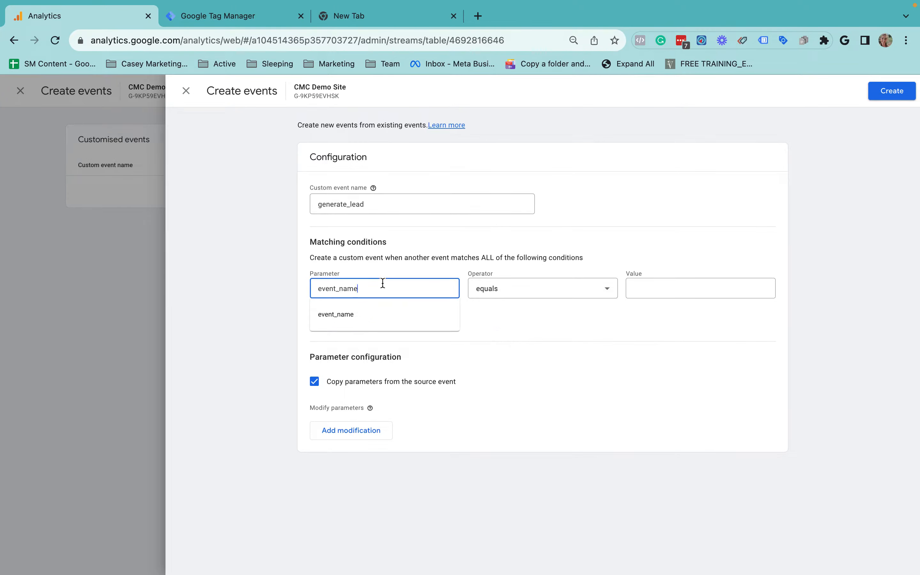
key(super+a)
text(page)
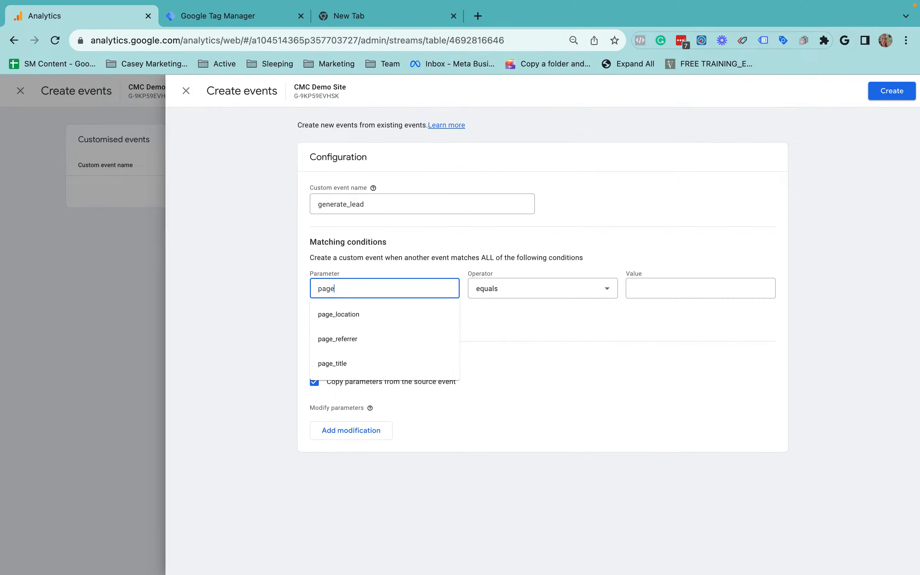
click(353, 315)
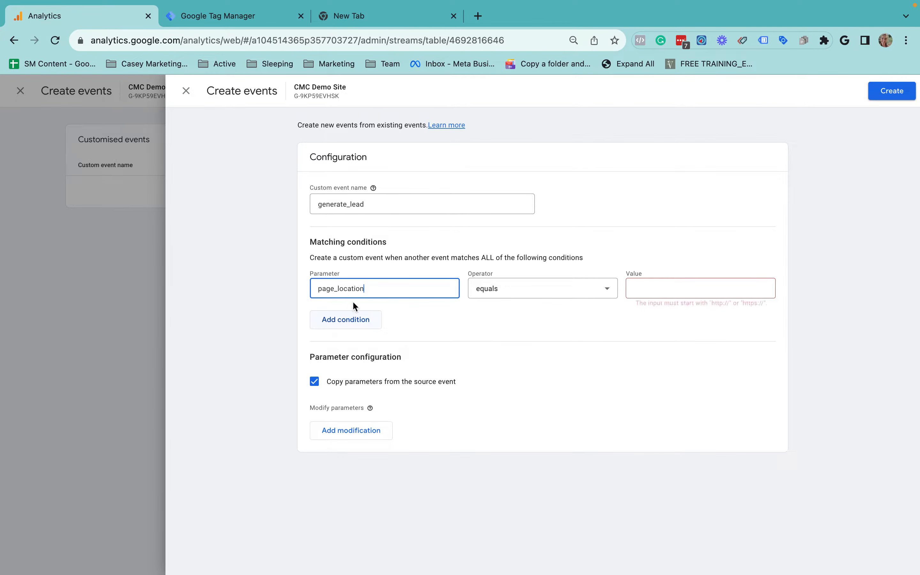
click(716, 285)
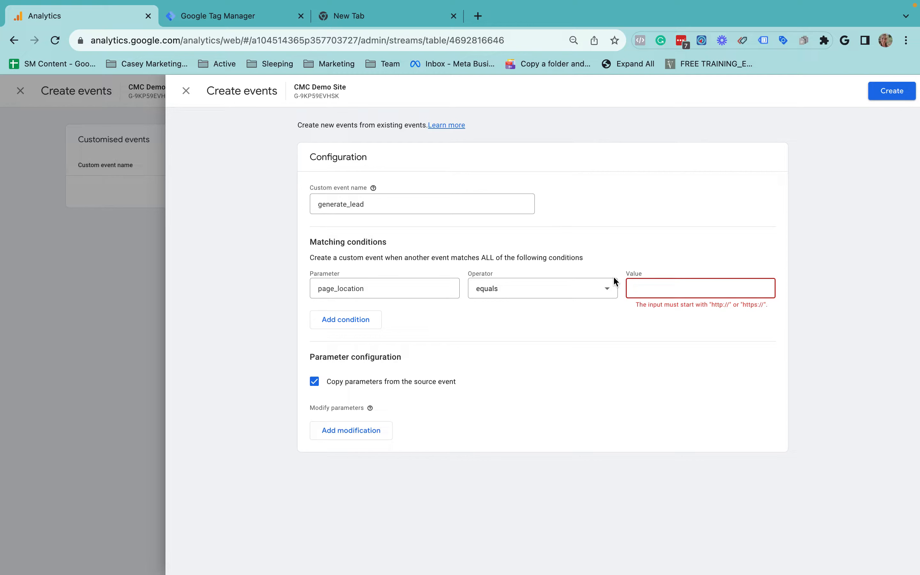
click(635, 286)
Replace the custom event name with the suggested purchase event
click(319, 205)
drag(319, 204, 396, 205)
click(397, 204)
click(416, 182)
click(398, 200)
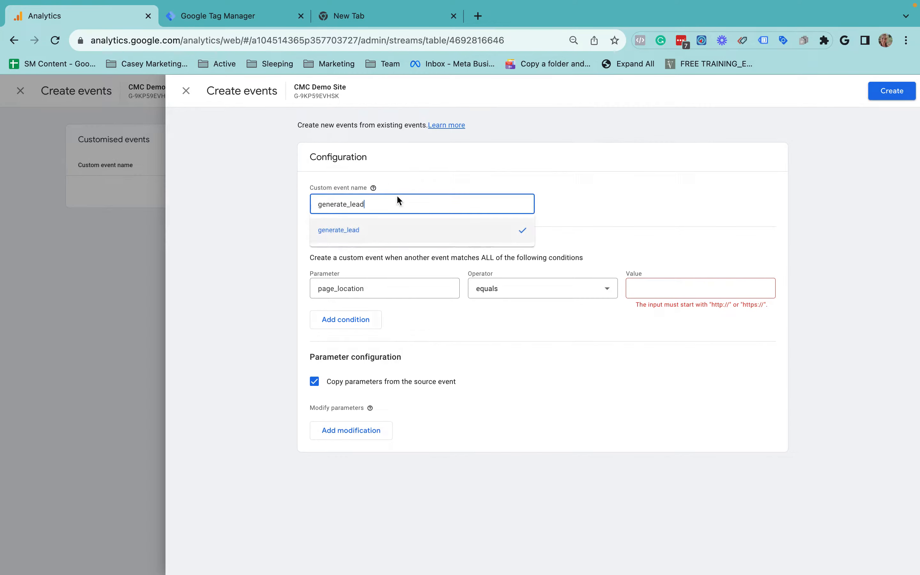
key(super+a)
text(pur)
click(365, 232)
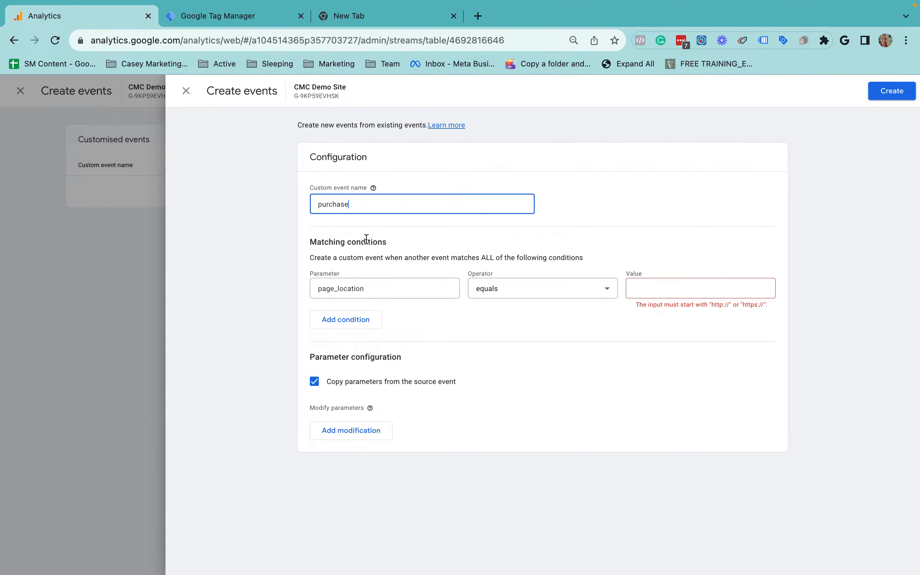
click(654, 285)
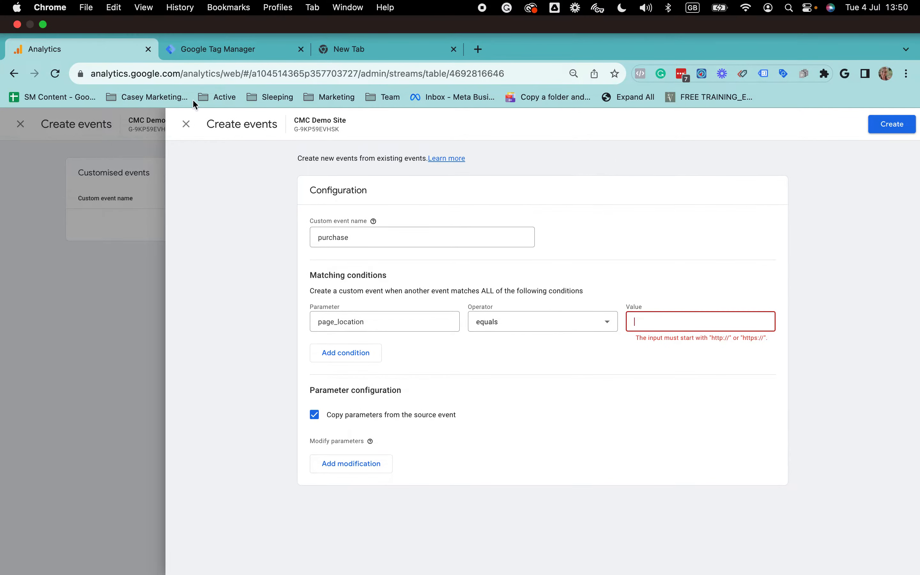
Keep the unsaved custom event open and clear the parameter of its matching condition
click(185, 90)
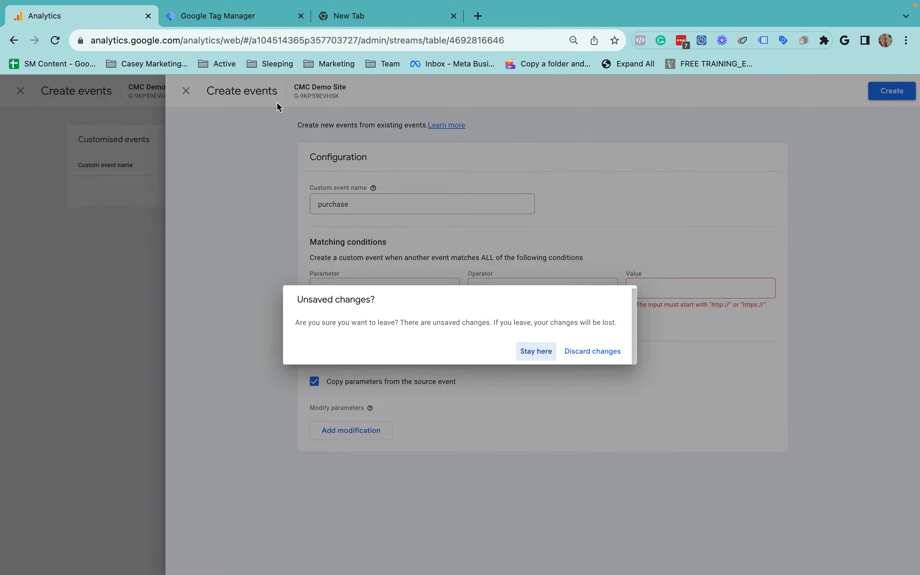
click(533, 352)
click(369, 287)
double_click(373, 288)
key(BackSpace)
Examine the available parameters for the purchase event's matching condition, from event_name to virtual_currency_name
scroll(390, 339, down, 10)
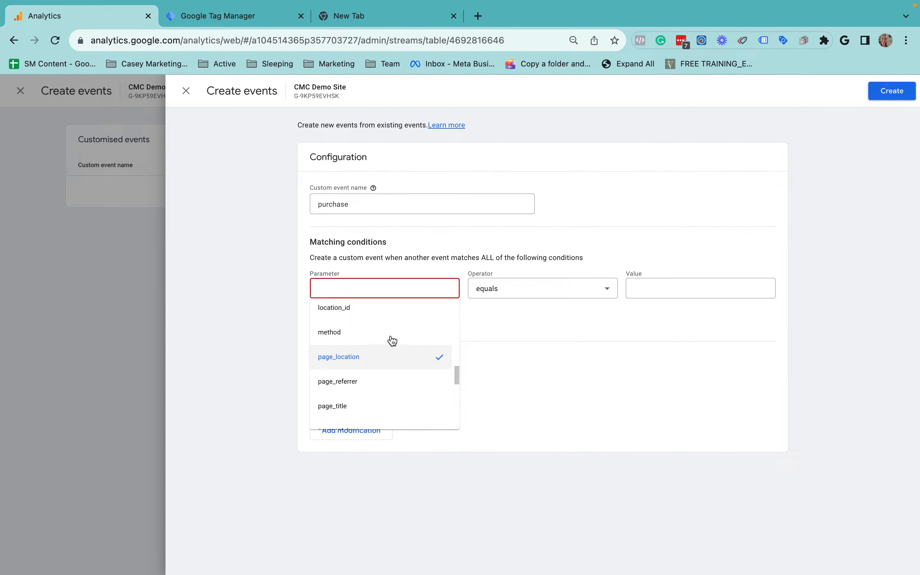
scroll(398, 398, down, 10)
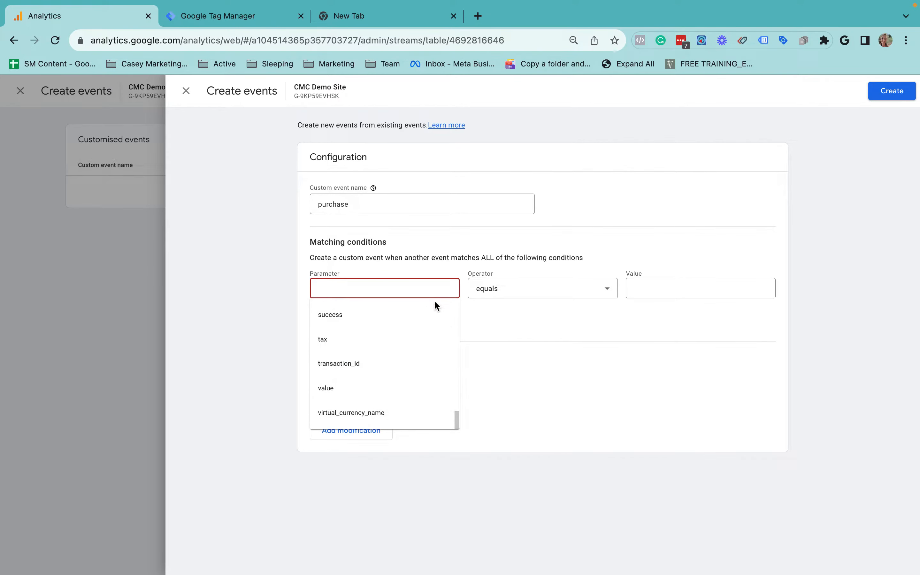
scroll(372, 387, up, 3)
scroll(373, 388, down, 3)
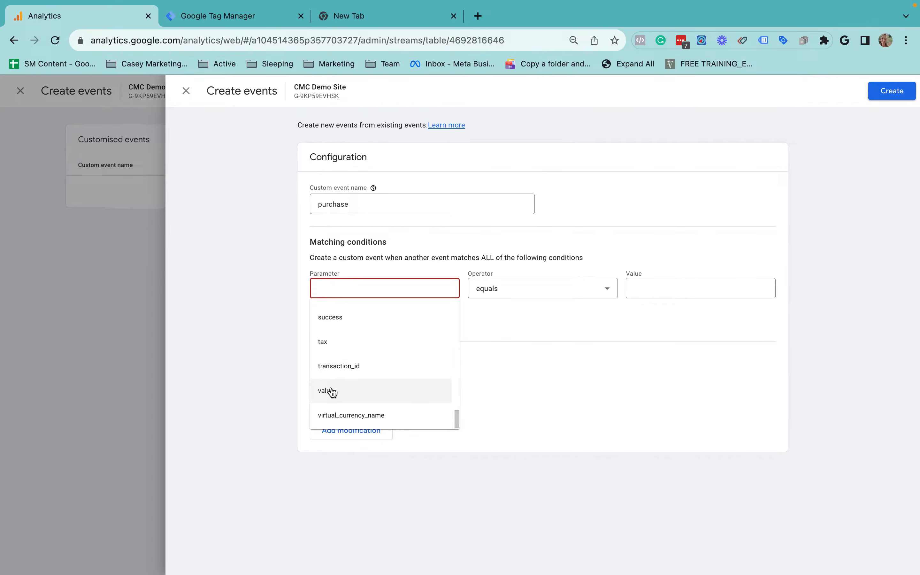
scroll(374, 395, up, 2)
scroll(374, 396, up, 2)
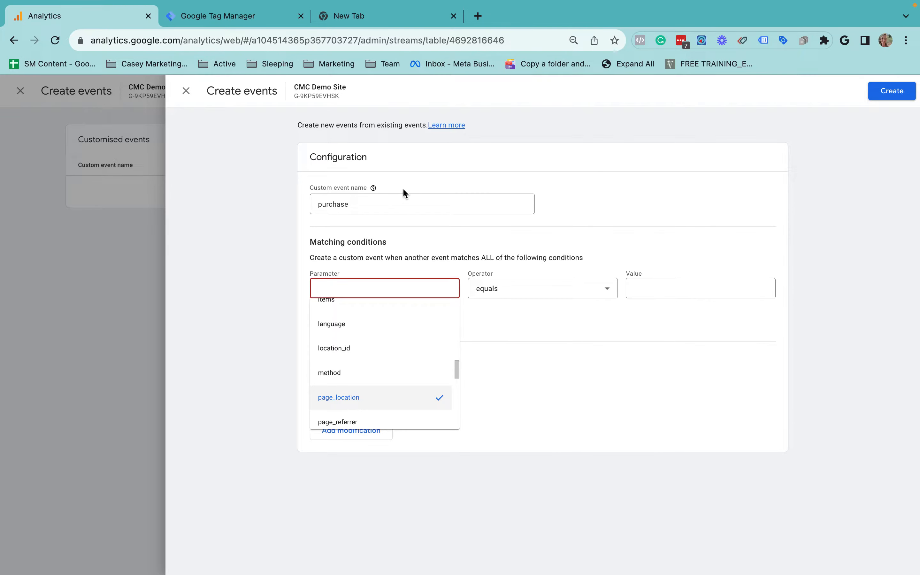
scroll(345, 314, up, 5)
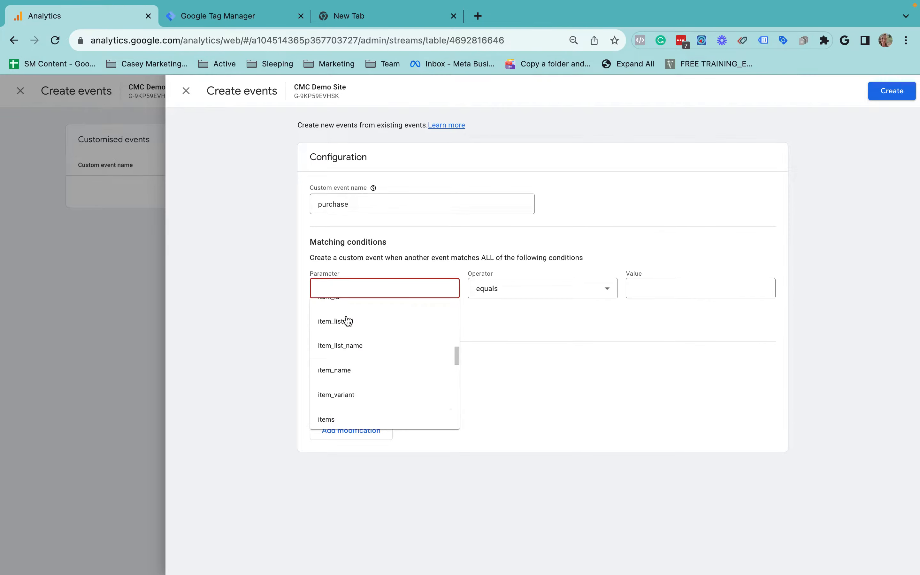
scroll(346, 321, up, 3)
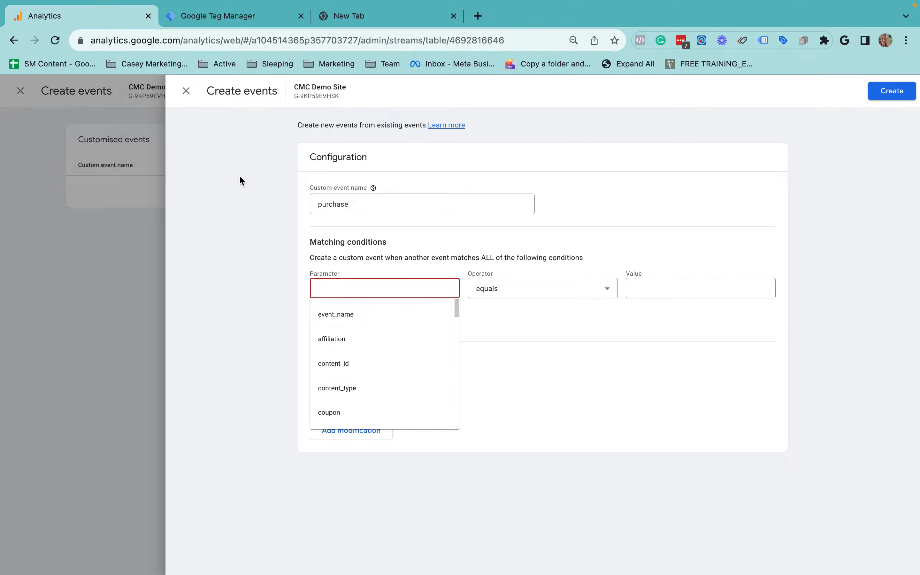
click(276, 242)
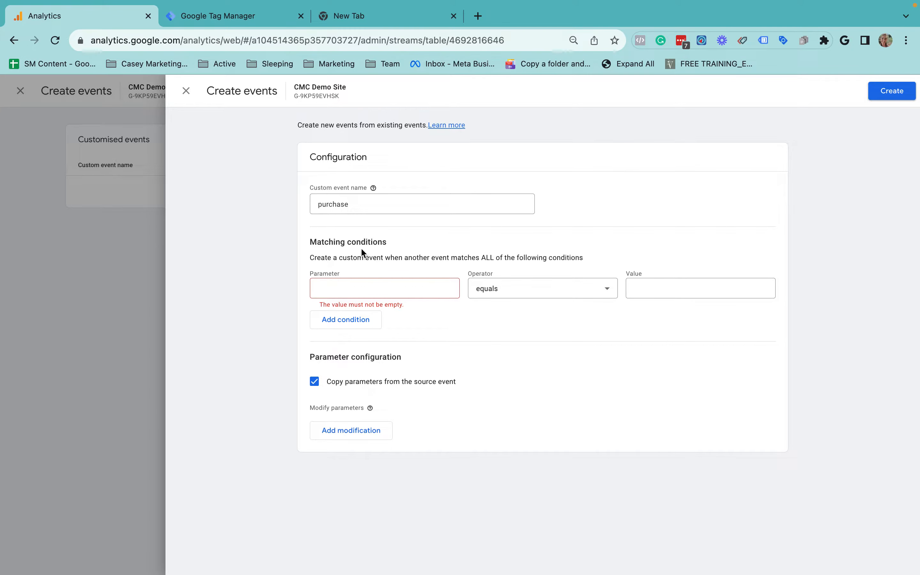
Switch to Google Tag Manager and open the container's Triggers list, rechecking the event parameters in Analytics in between
click(206, 18)
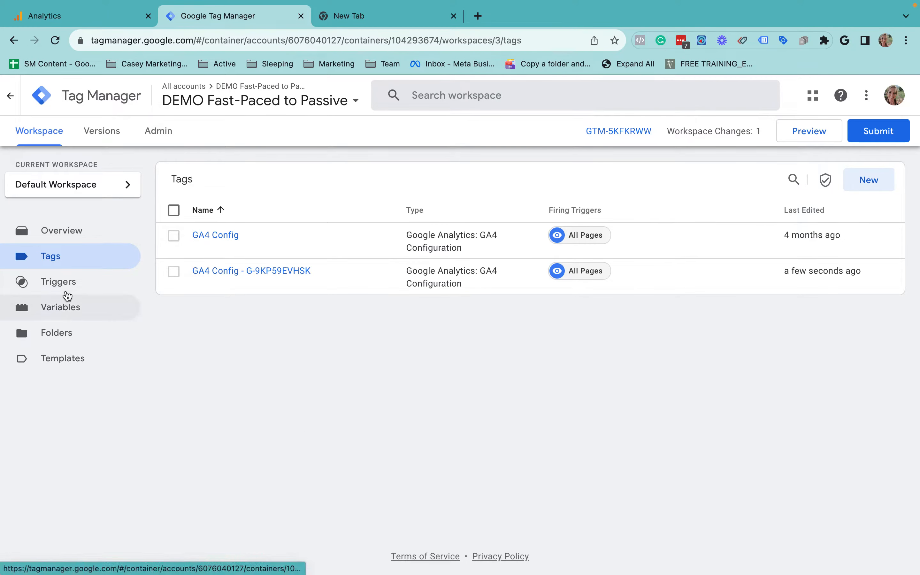
click(61, 283)
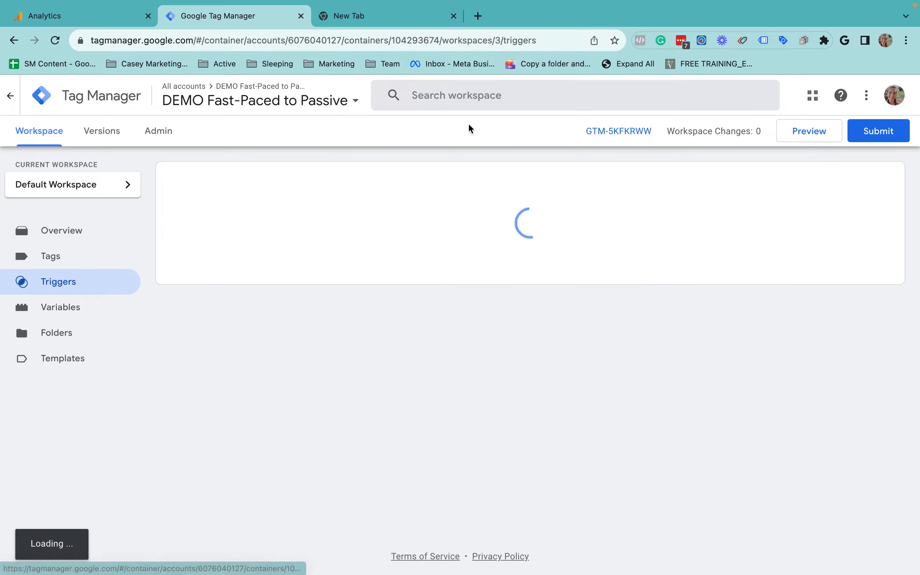
click(83, 18)
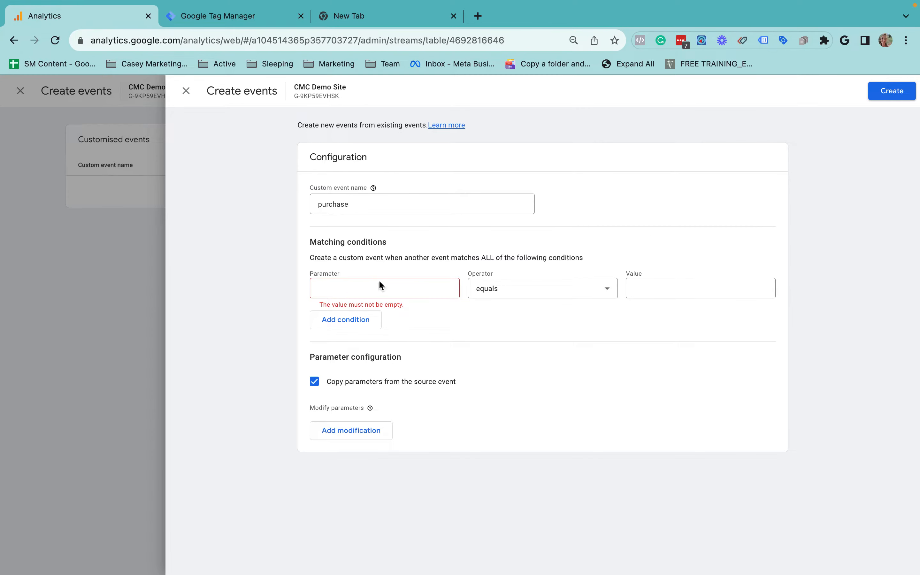
click(370, 282)
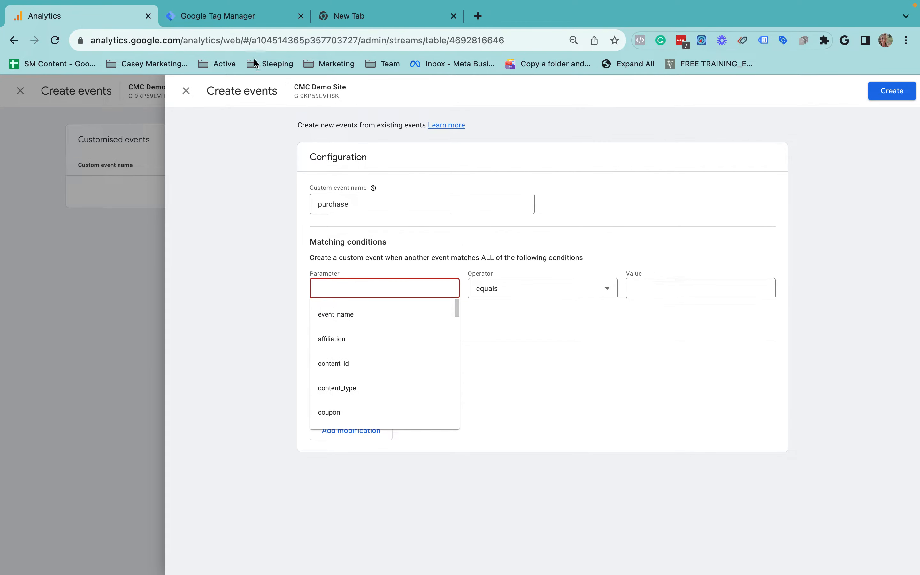
click(247, 18)
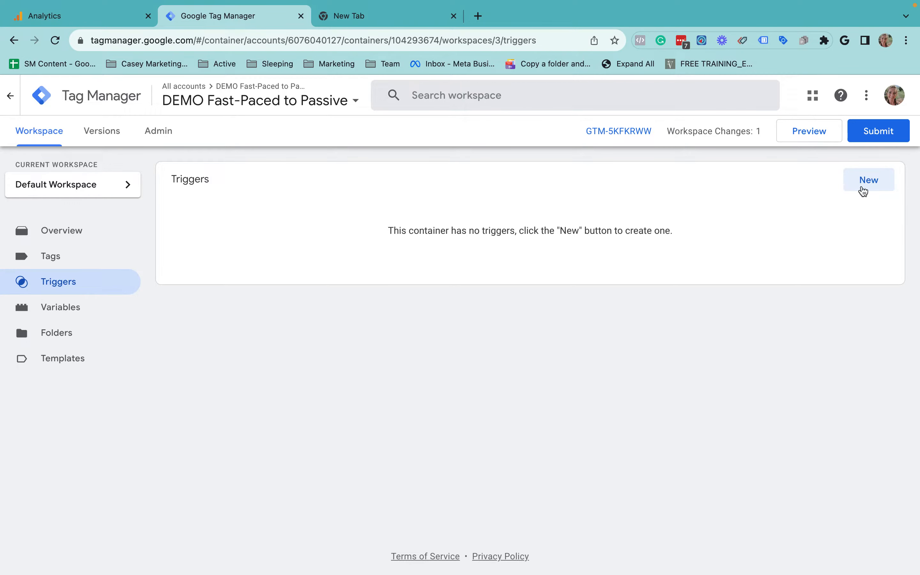
Start a new trigger named generate_lead and open its choice of trigger types
click(861, 186)
click(230, 94)
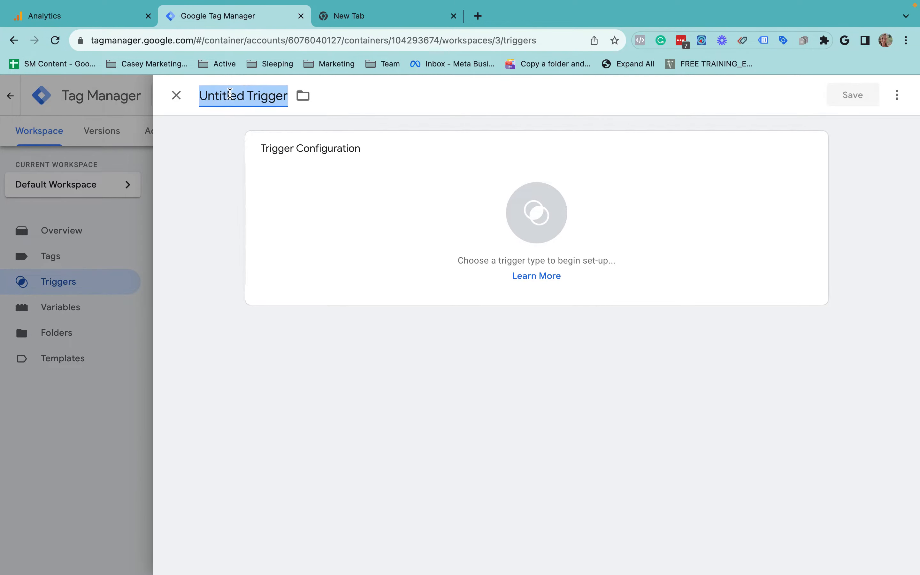
text(generate))
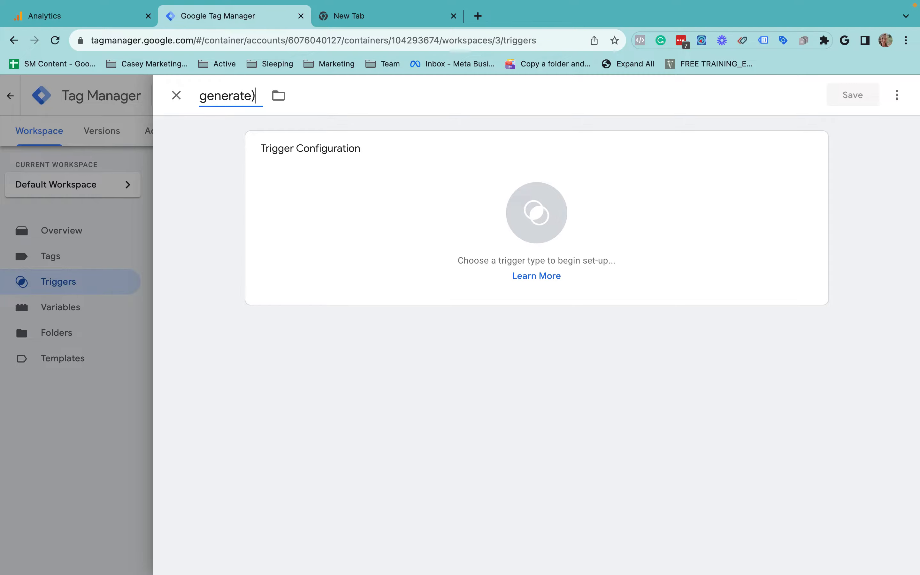
key(BackSpace)
text(_lead)
click(408, 188)
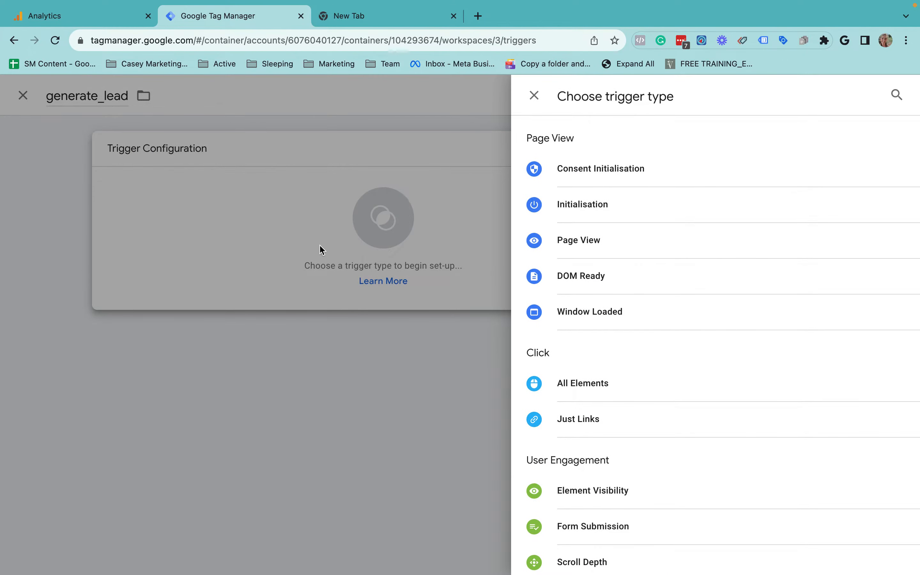
Configure generate_lead as a Page View trigger firing on some page views with a Page URL contains condition, and discard it unsaved
click(614, 244)
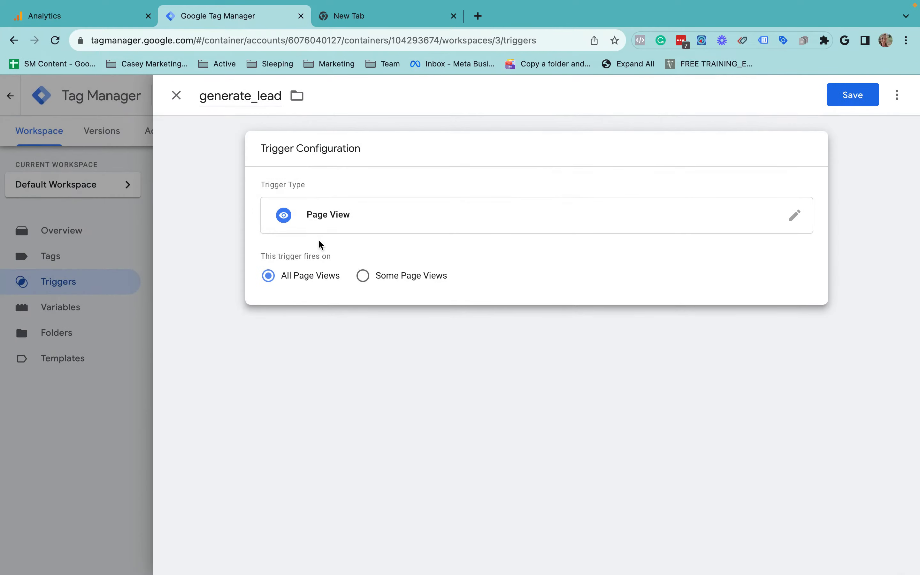
click(390, 274)
click(352, 323)
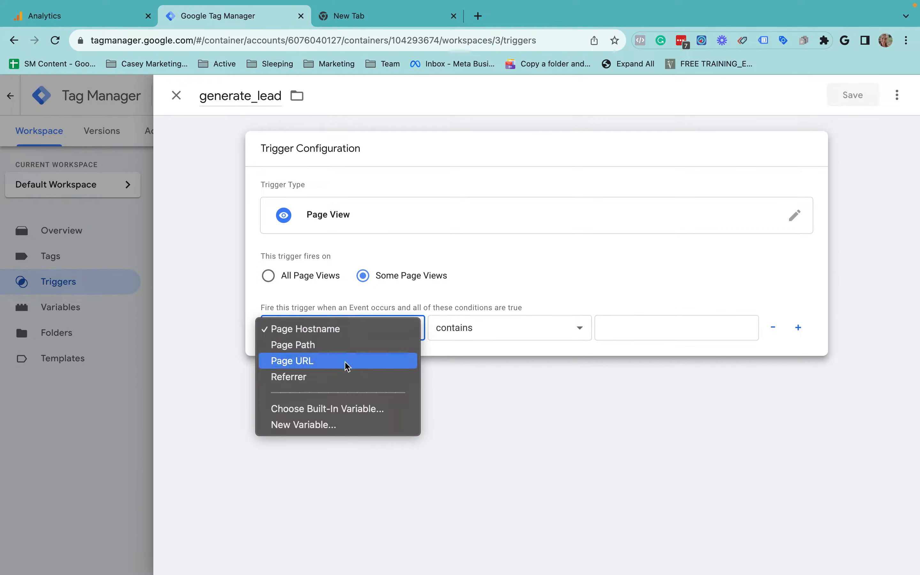
click(374, 360)
click(635, 335)
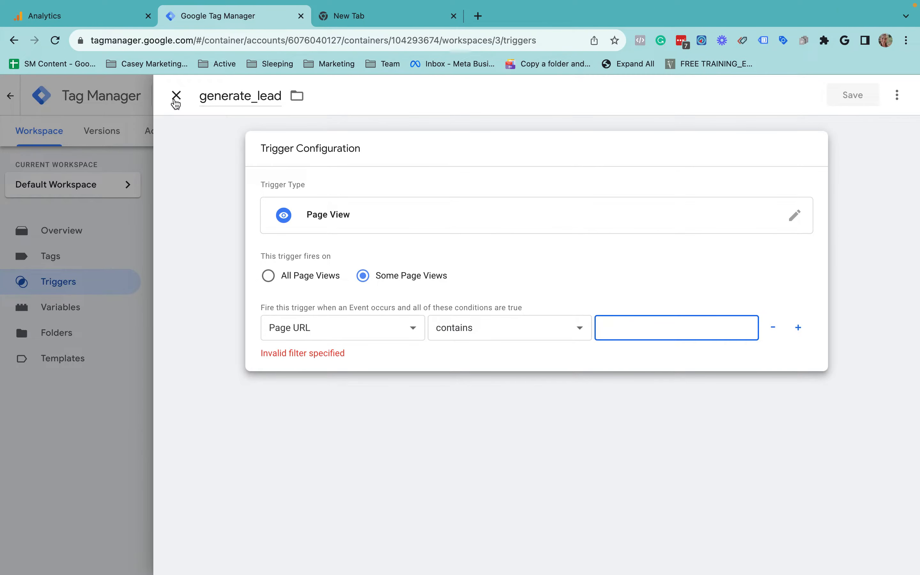
click(175, 99)
click(656, 238)
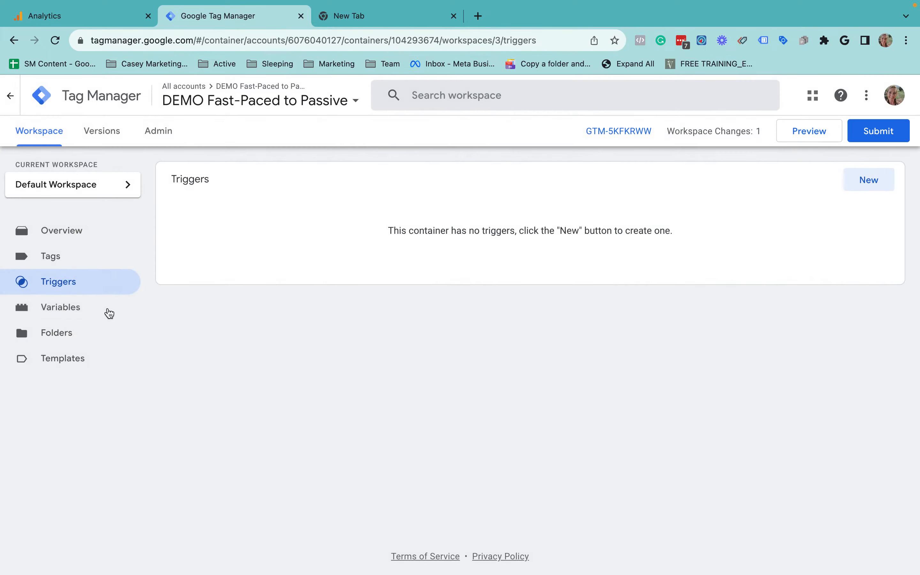
Compare the container's Tags and Triggers lists with the custom event form in Analytics, ending on the Tags list
click(64, 259)
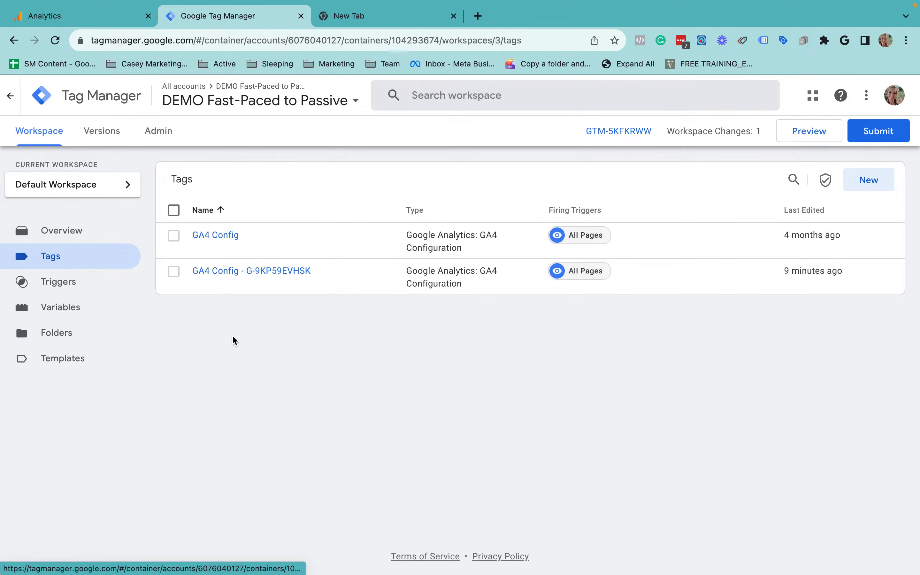
click(112, 18)
click(299, 302)
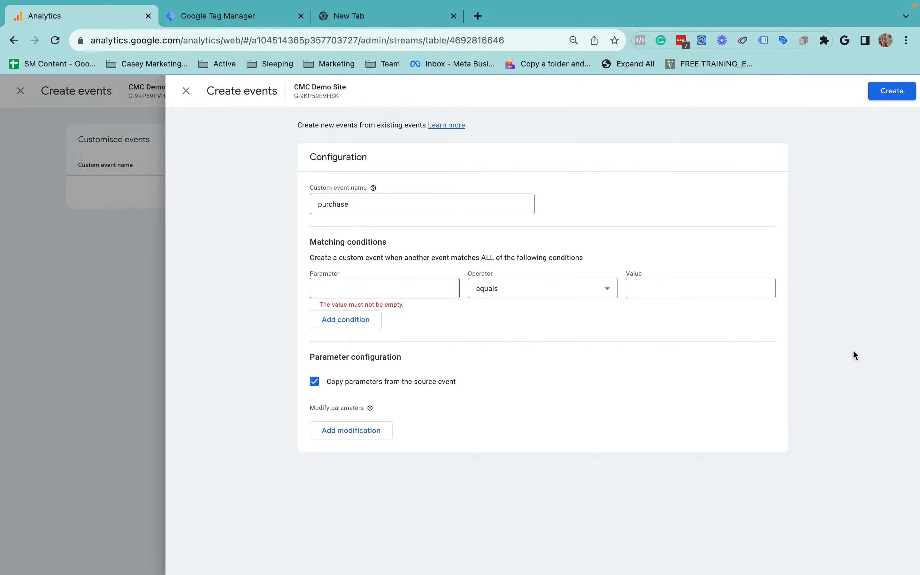
click(201, 16)
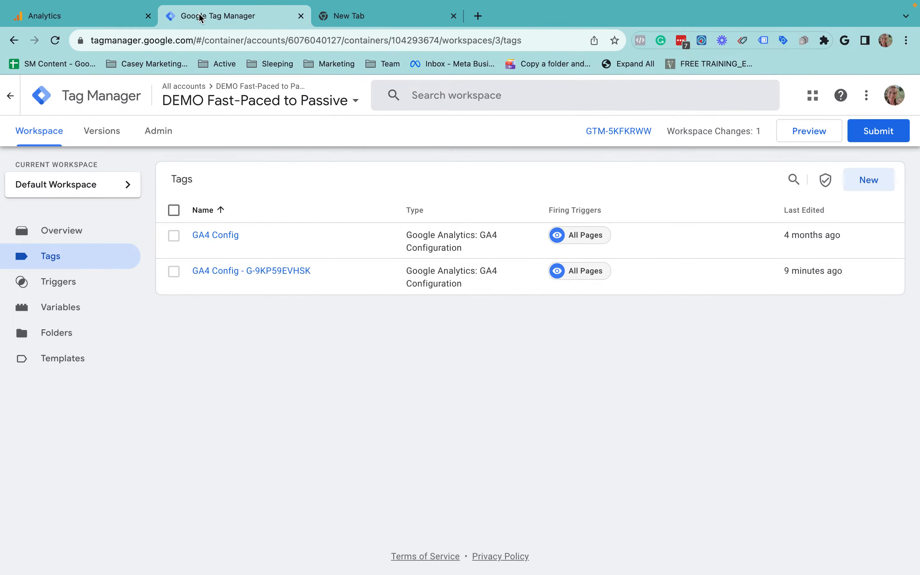
click(54, 289)
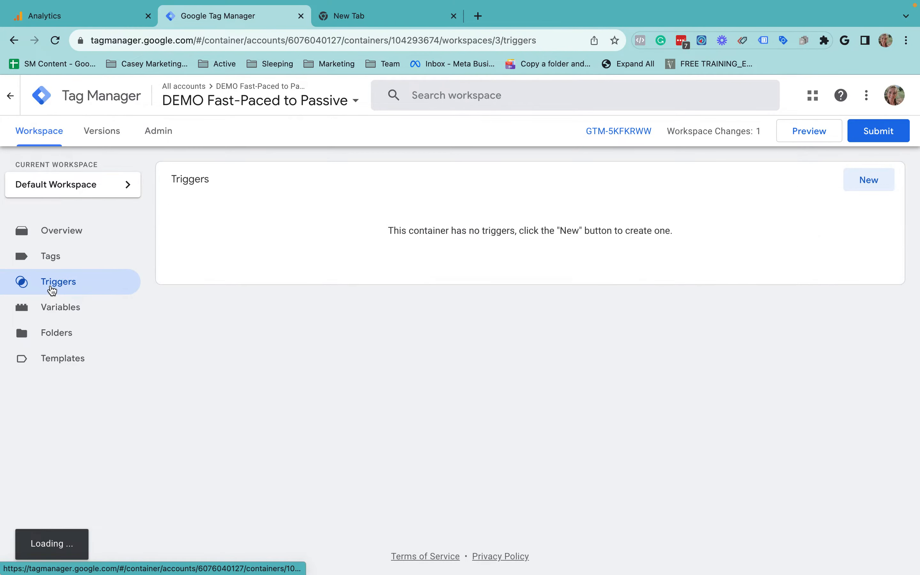
click(49, 261)
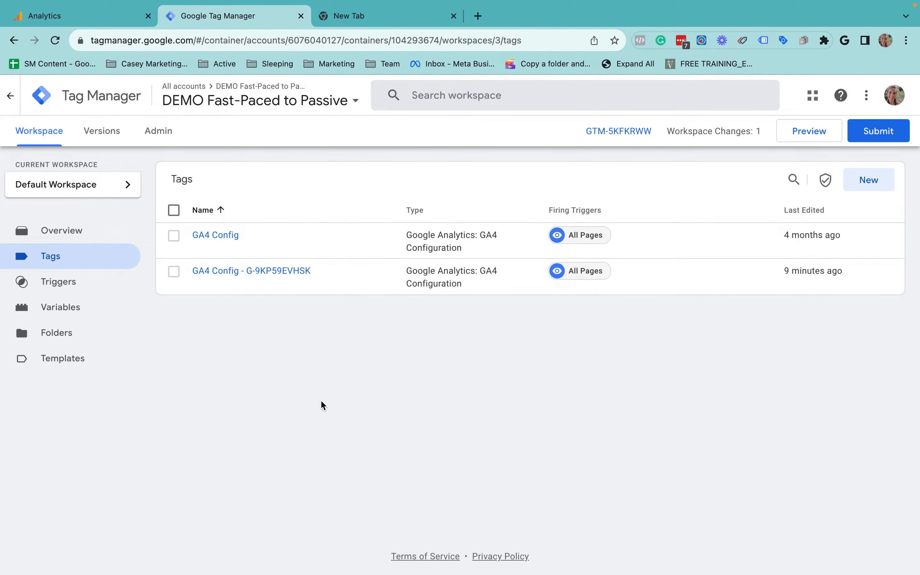
Switch to Analytics, discard the unsaved purchase event and return to the CMC Demo Site stream details
click(66, 16)
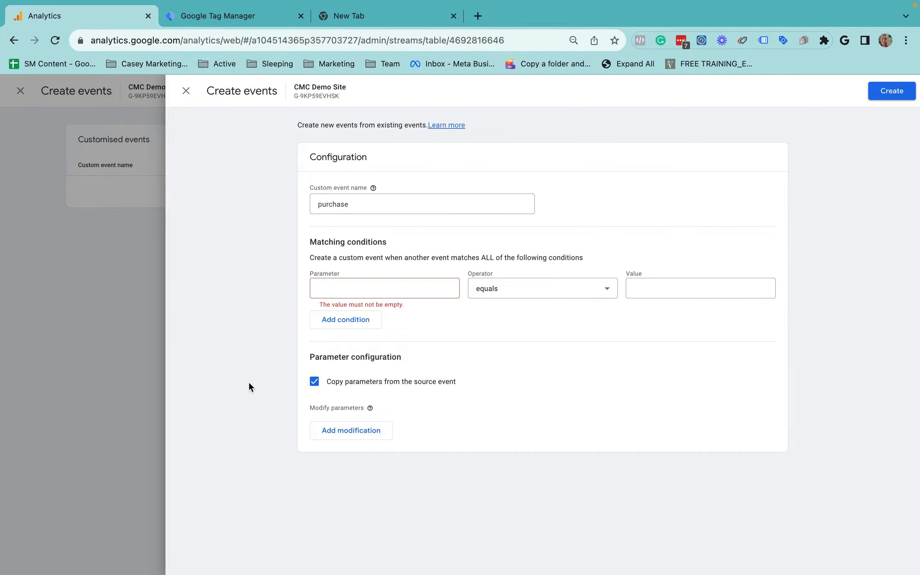
click(184, 91)
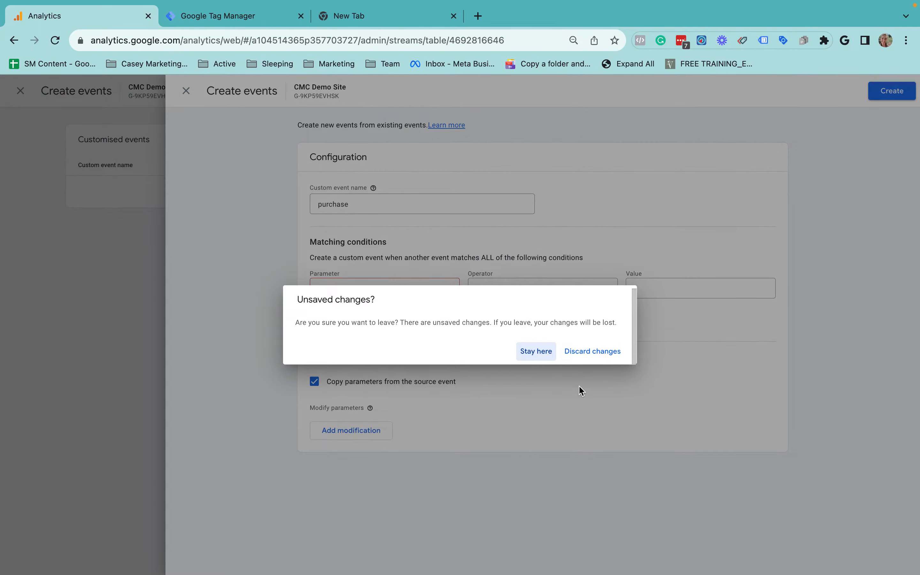
click(593, 350)
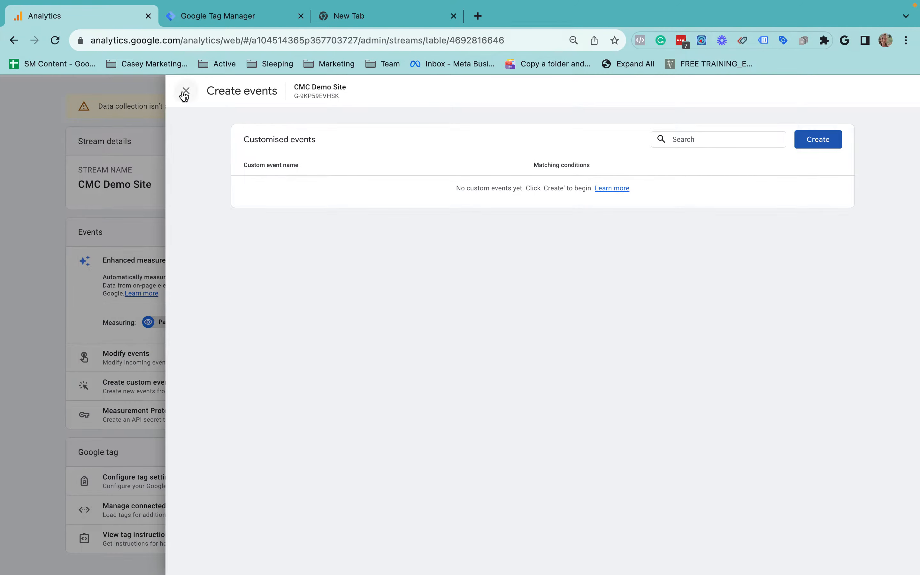
click(185, 91)
Switch to Tag Manager, glancing back at the Analytics stream, and open the CMC.com container
click(224, 15)
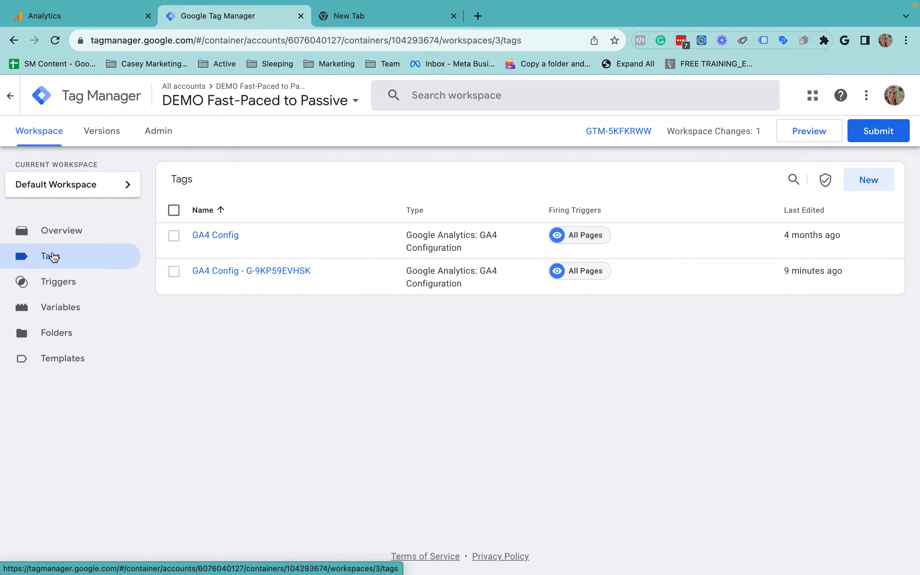
click(62, 18)
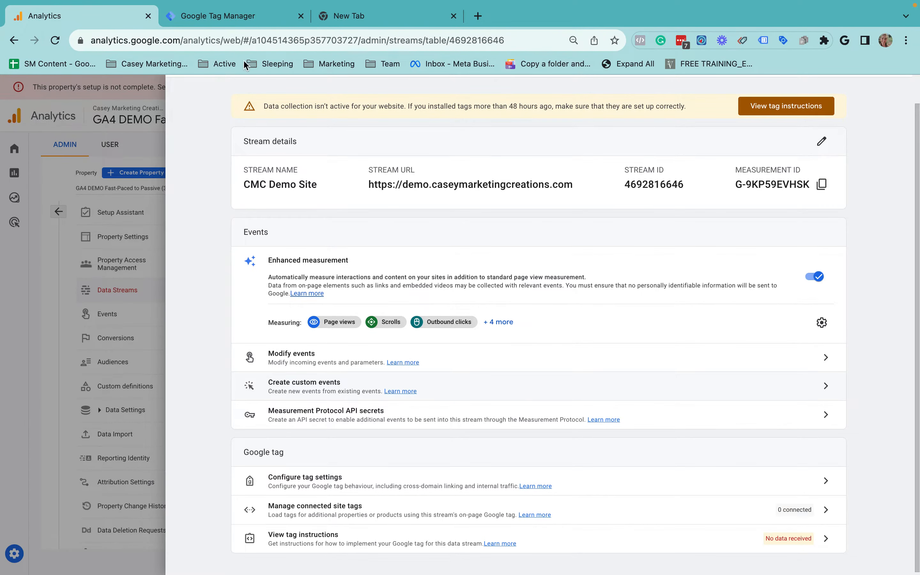
click(243, 20)
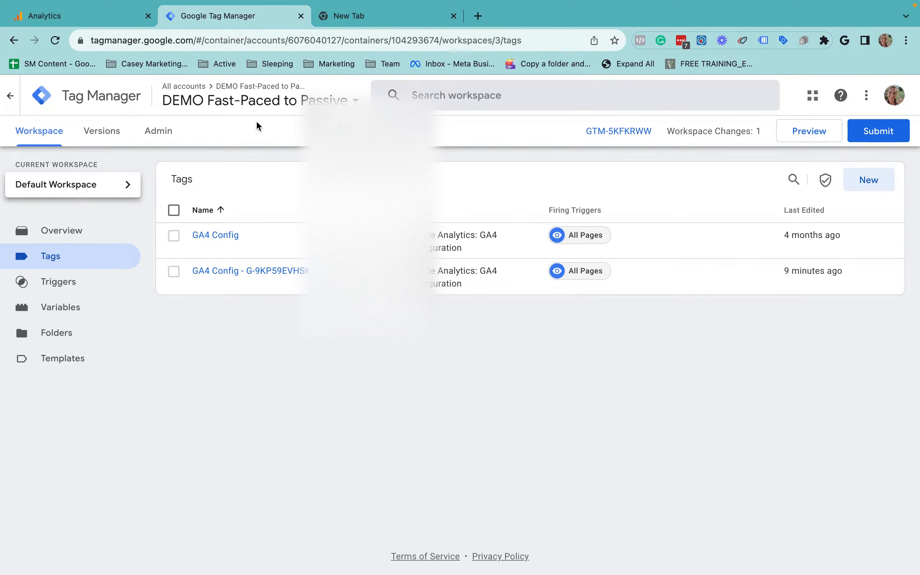
click(254, 99)
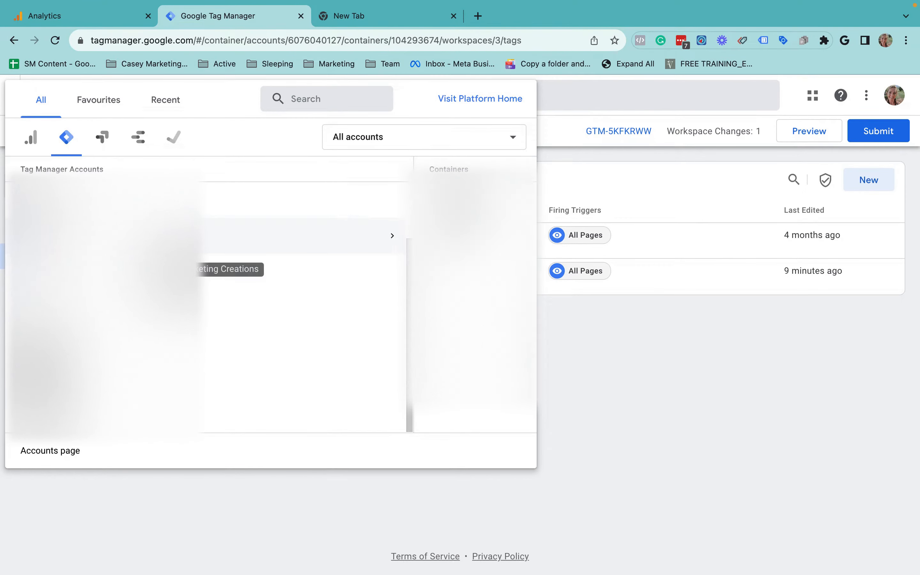
click(224, 203)
click(240, 205)
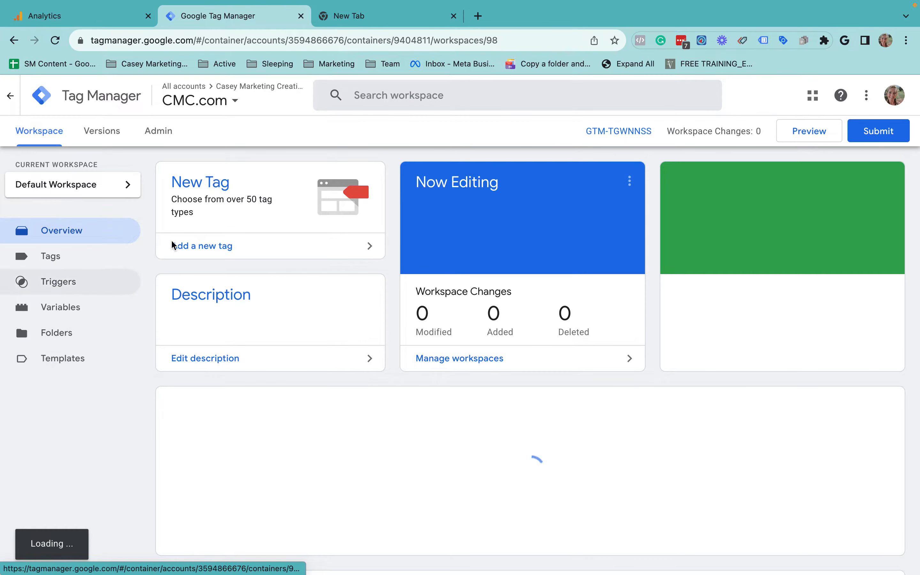
Open the container's folders and examine the triggers and tags in the [FPP] Fast-Paced to Passive folder
click(53, 333)
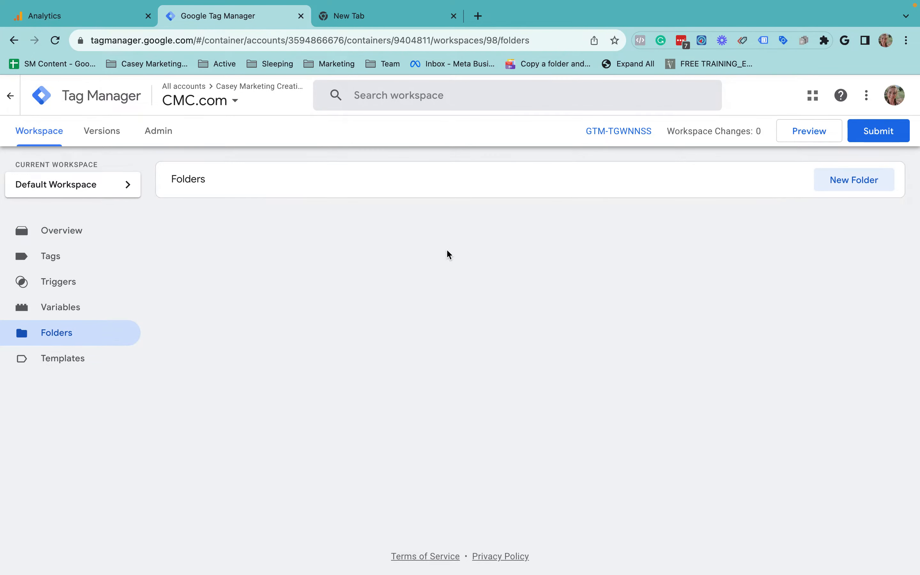
scroll(551, 325, down, 5)
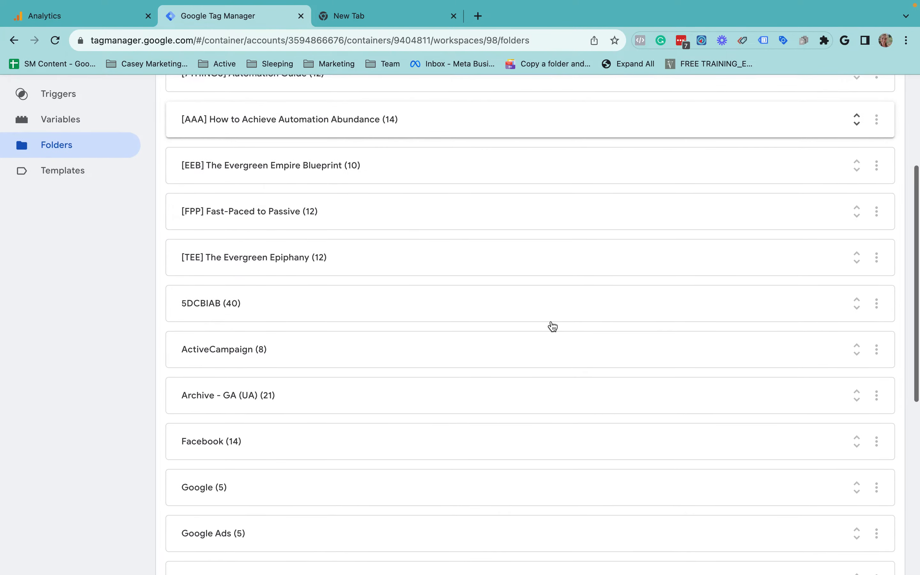
scroll(553, 326, up, 3)
click(418, 331)
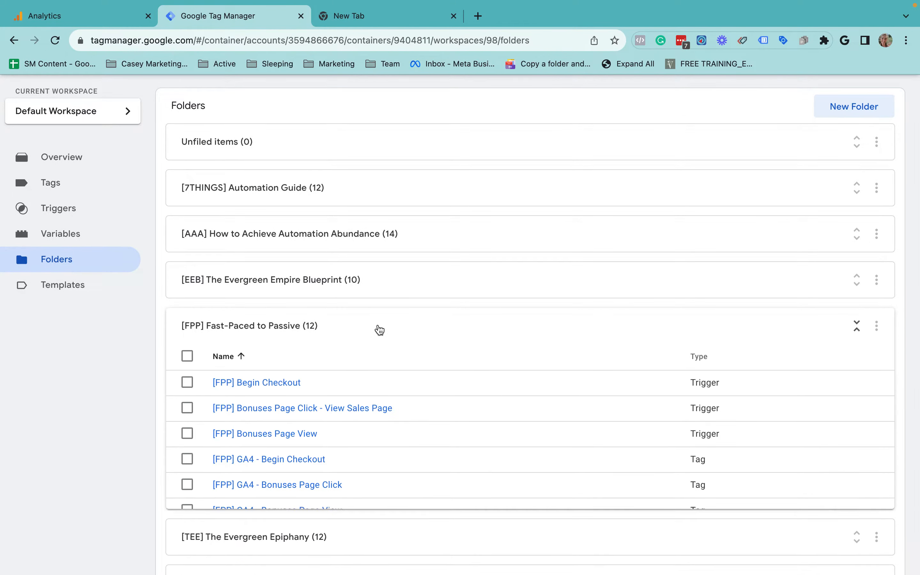
scroll(534, 350, down, 5)
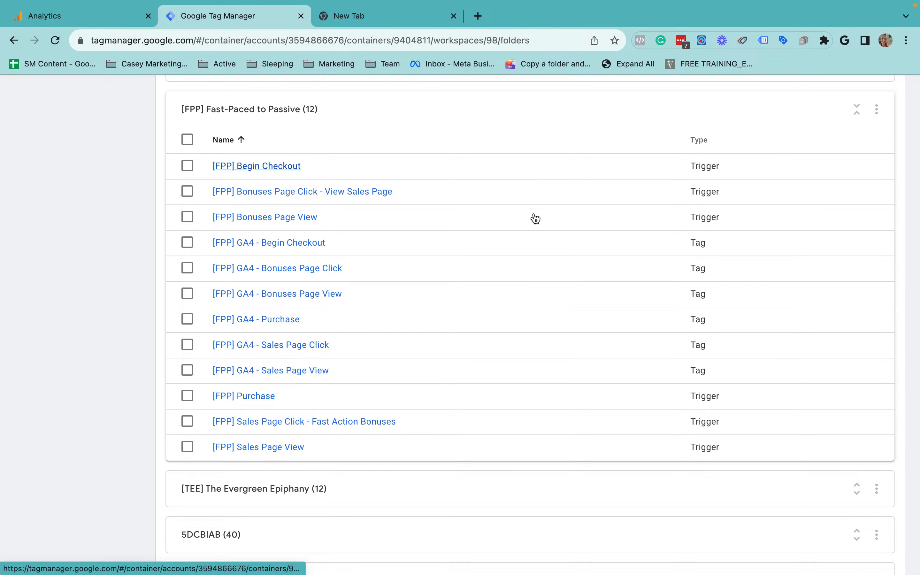
drag(698, 396, 707, 437)
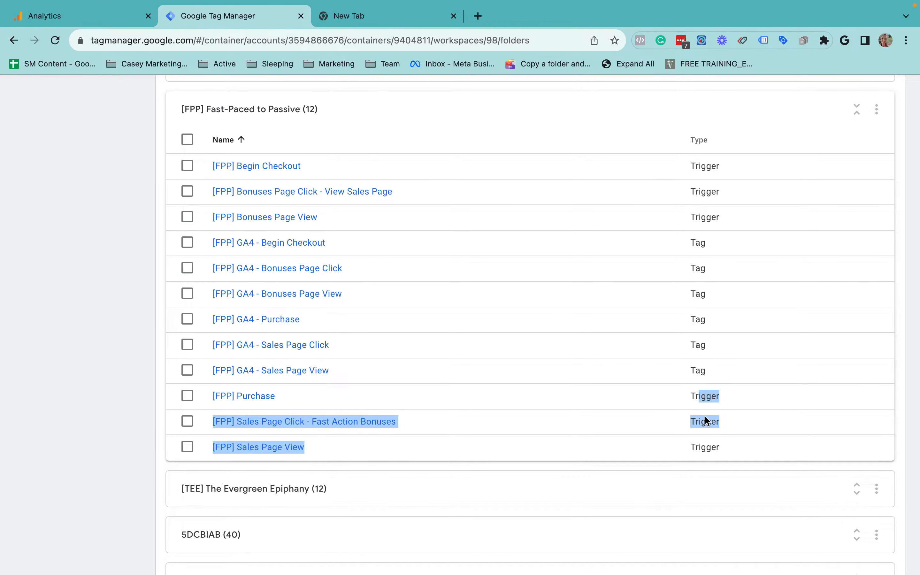
click(724, 451)
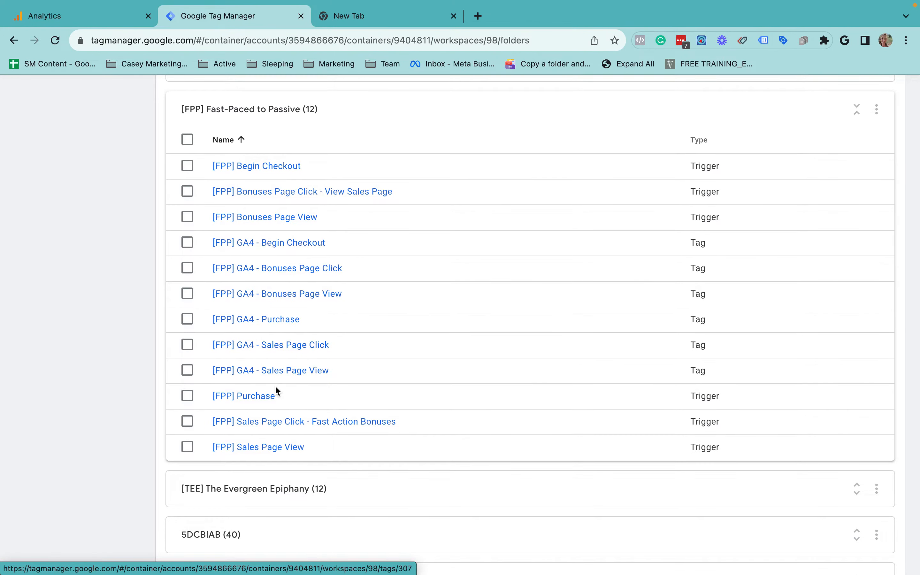
Expand the Facebook folder and inspect the FB - Generate Lead tag's HTML and firing triggers, closing it unchanged
scroll(360, 382, down, 8)
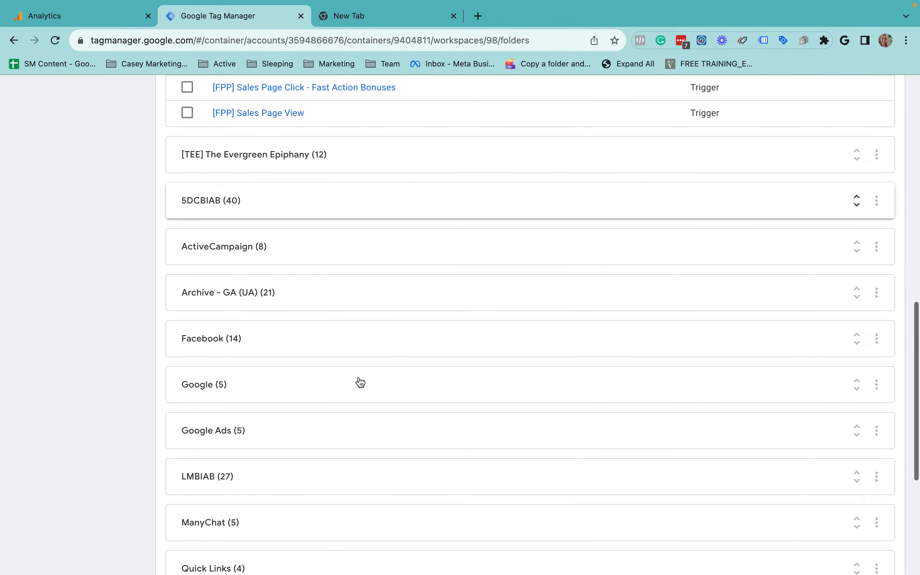
click(250, 334)
scroll(490, 450, down, 6)
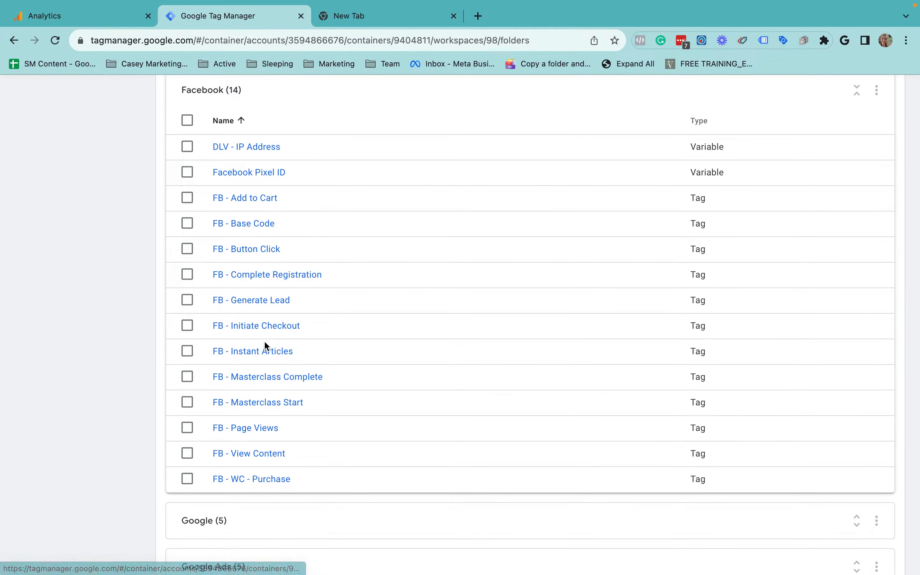
click(246, 307)
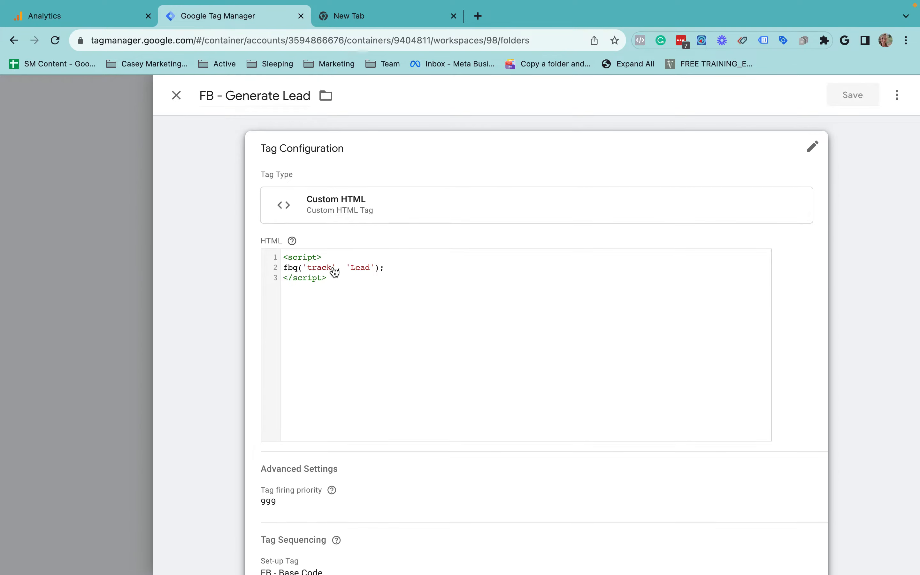
scroll(490, 292, down, 5)
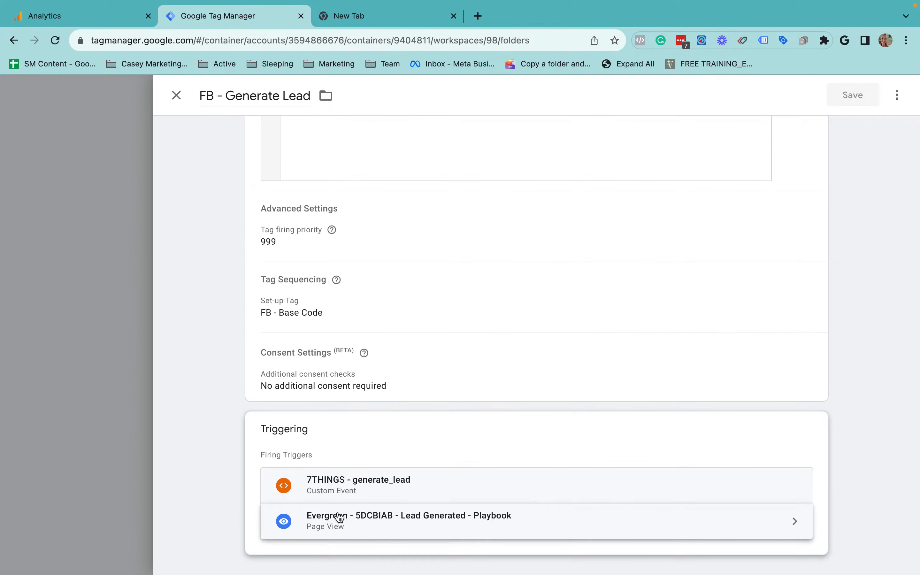
click(52, 412)
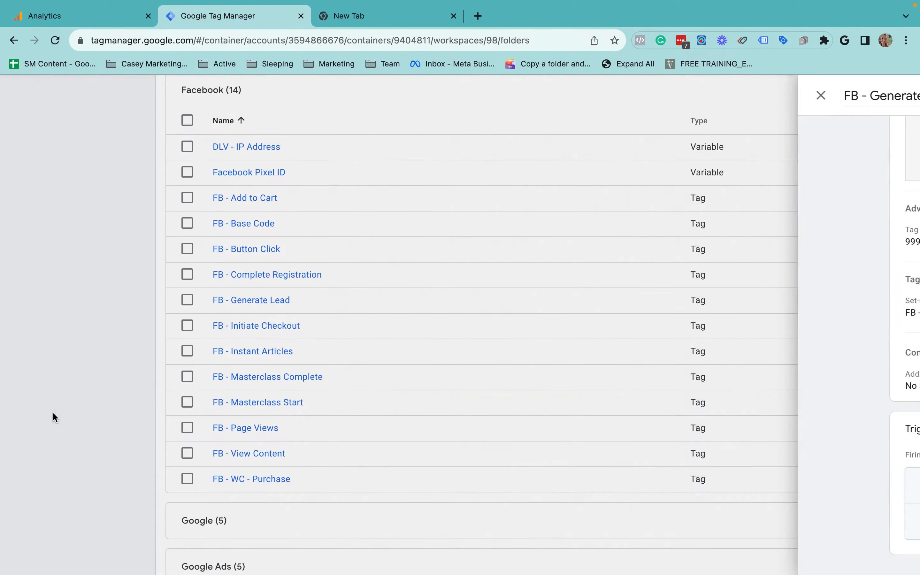
Open the FB - Complete Registration tag and examine its custom HTML and firing triggers
click(248, 274)
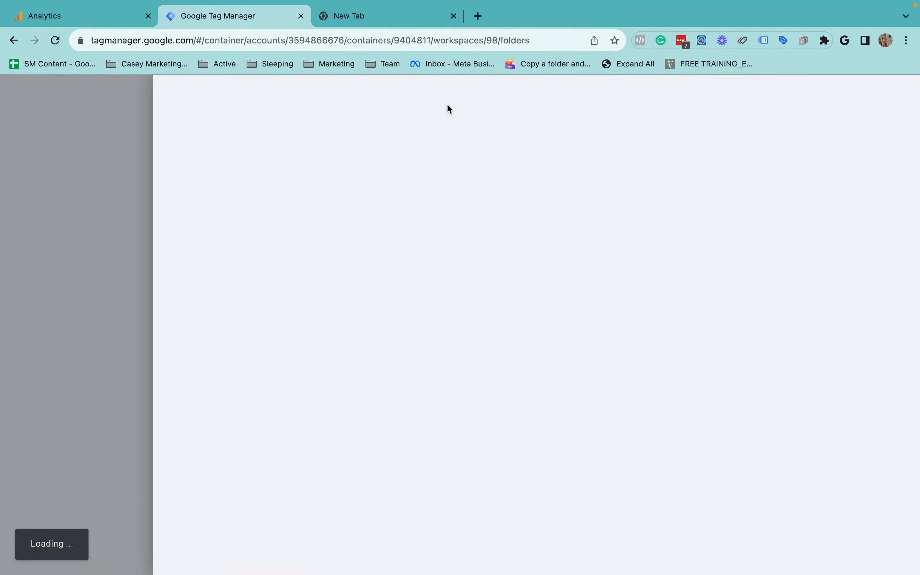
scroll(539, 321, down, 6)
scroll(540, 322, down, 2)
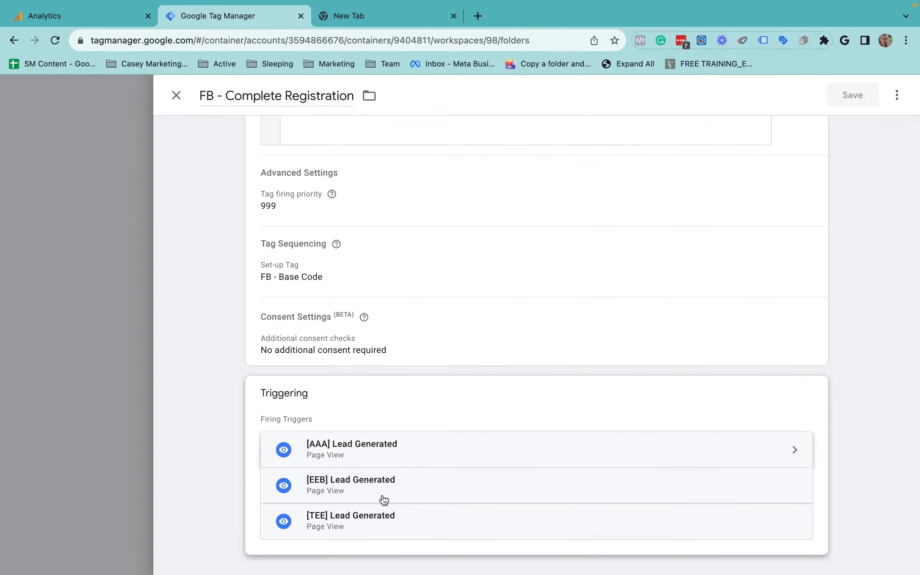
scroll(383, 392, up, 8)
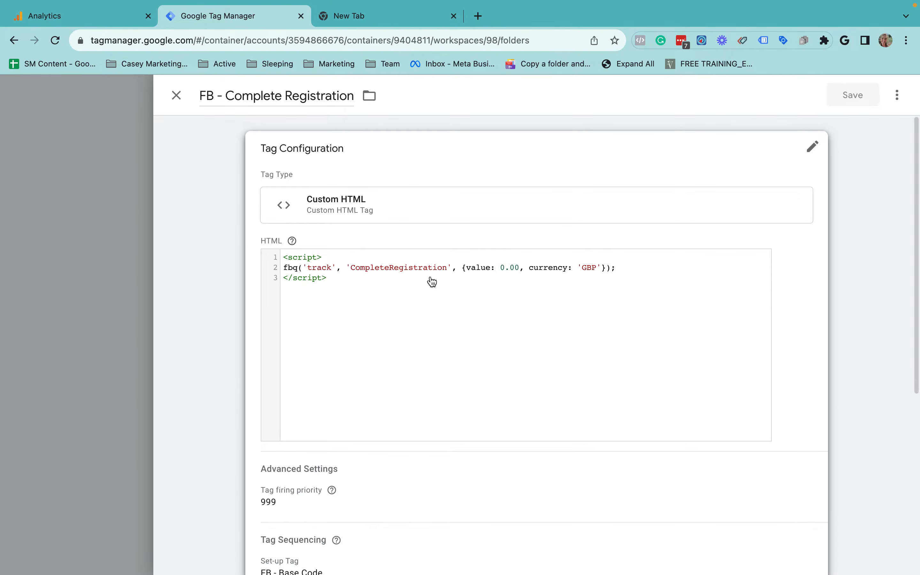
scroll(380, 198, down, 8)
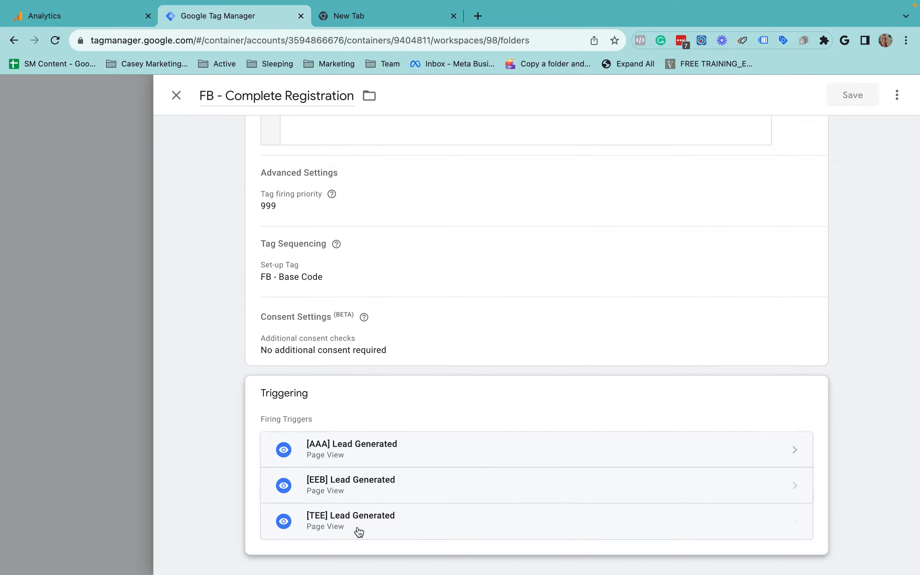
Inspect the [AAA] Lead Generated trigger's firing condition and tag references, and return to the start of the folders list
click(364, 468)
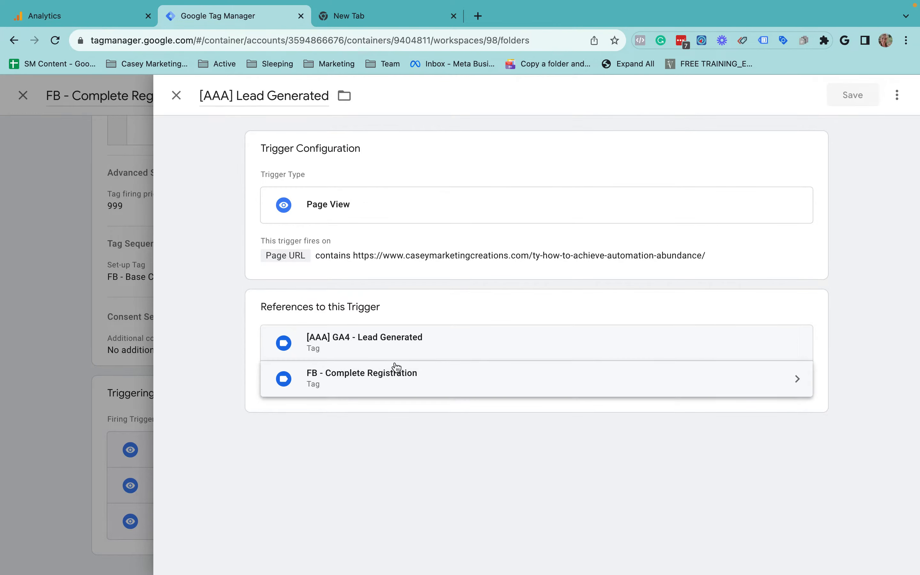
click(176, 96)
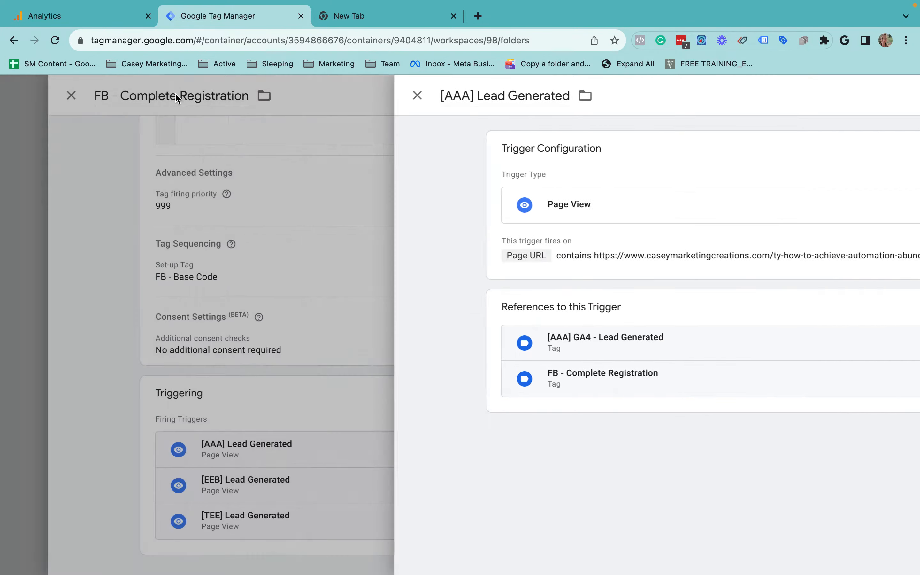
click(176, 95)
scroll(79, 408, up, 2)
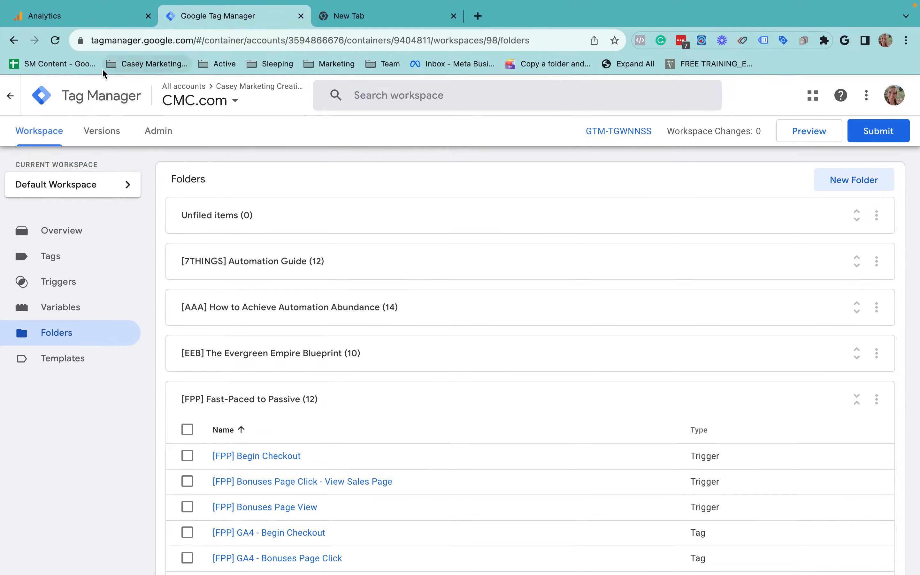
Compare the GA4 data stream's settings with the [FPP] Fast-Paced to Passive folder in Tag Manager, and close the stream details in Analytics
click(126, 16)
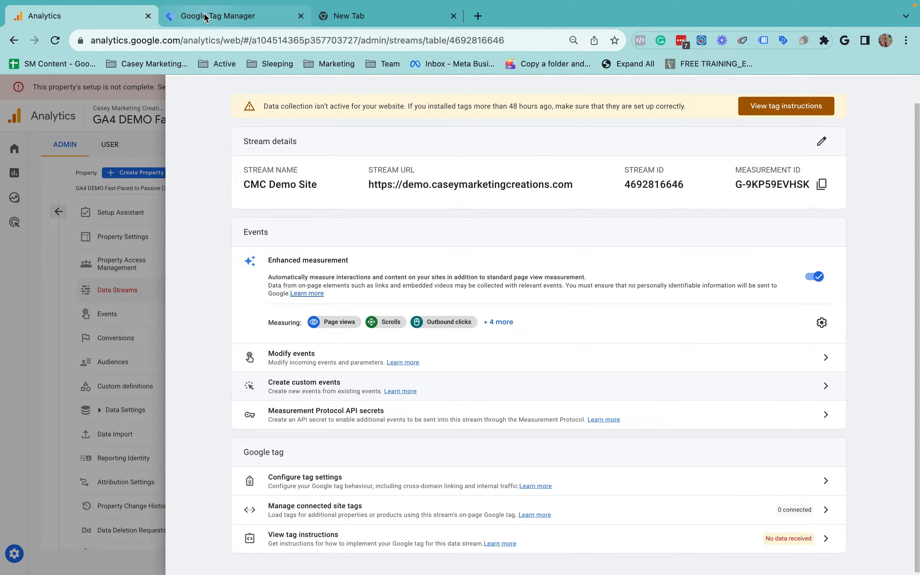
scroll(249, 309, down, 1)
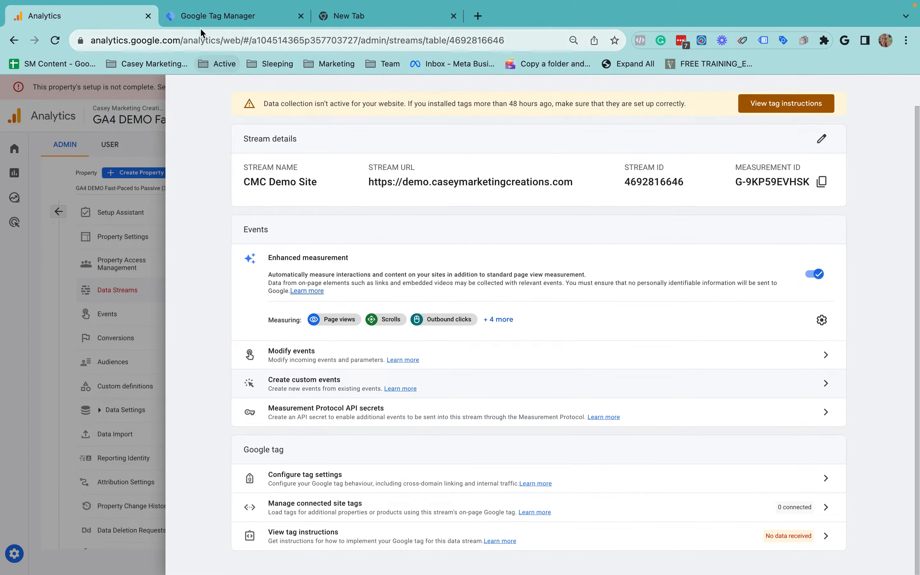
click(200, 17)
scroll(244, 483, down, 5)
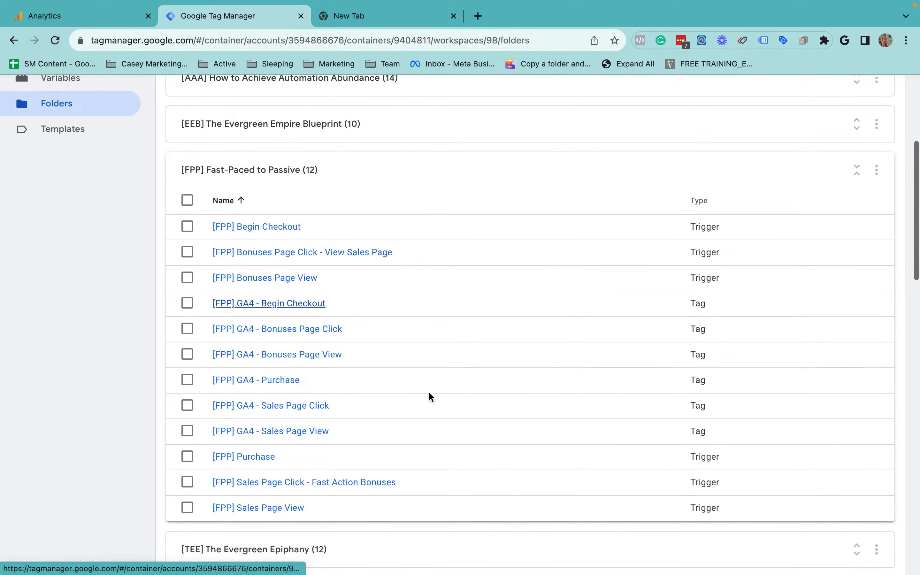
scroll(379, 181, up, 5)
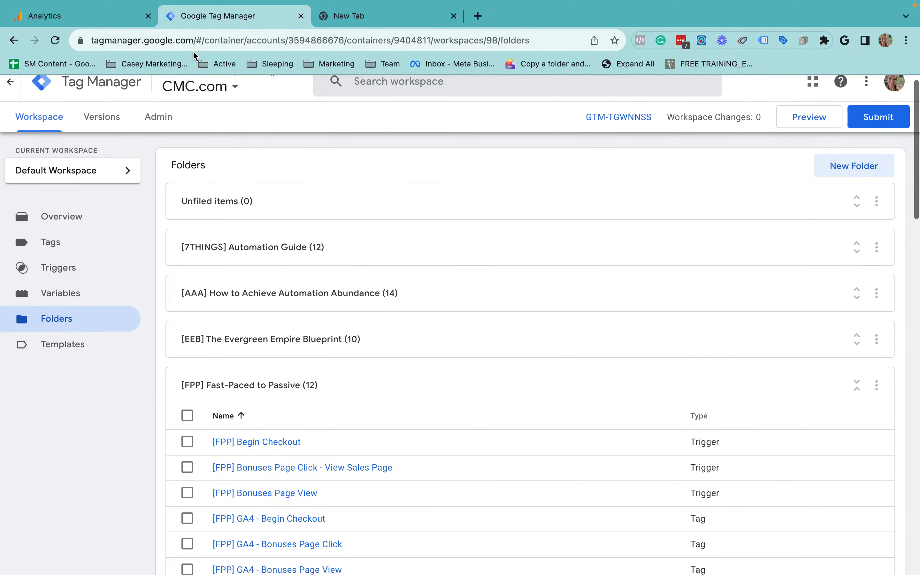
click(61, 14)
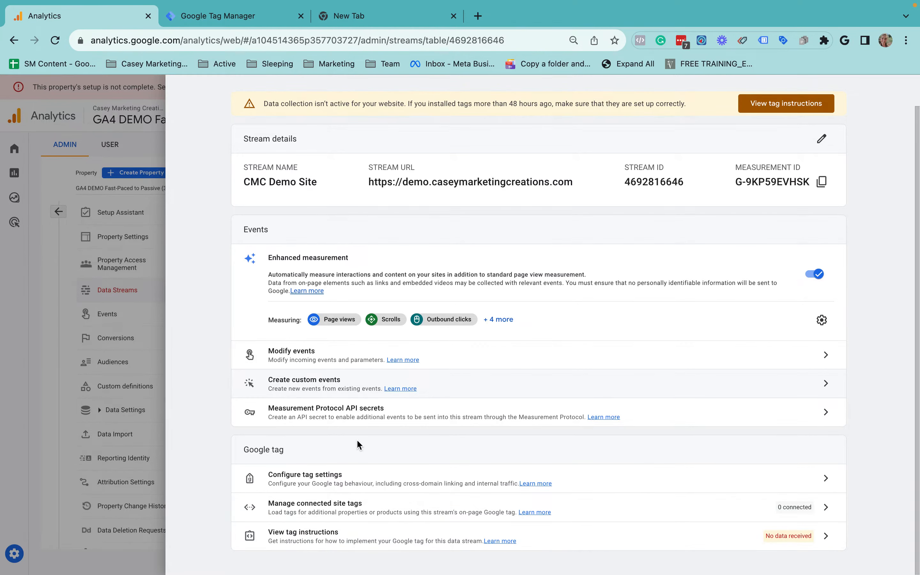
click(226, 339)
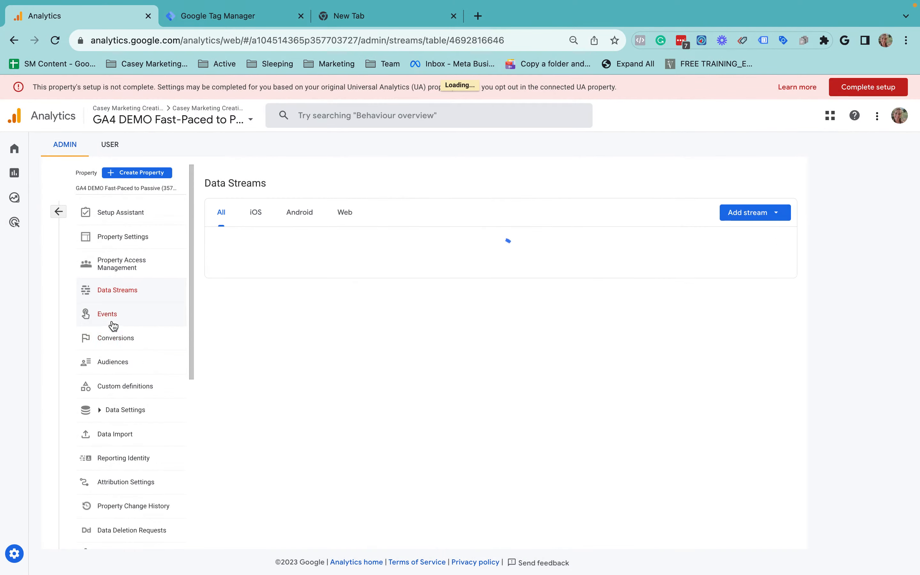
Review the property's existing events, demonstrate the conversion mark on the scroll event, leaving it off, and open the Conversions list
click(109, 317)
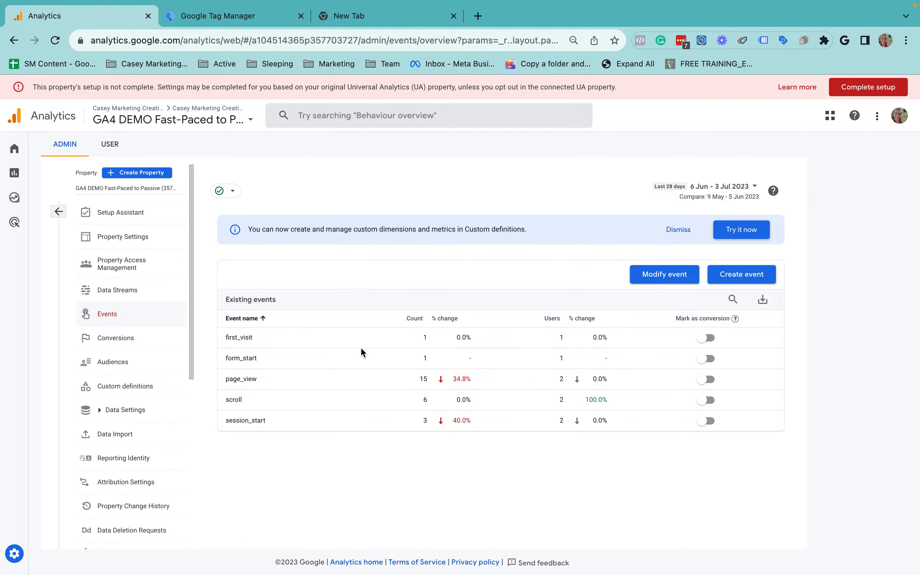
click(703, 401)
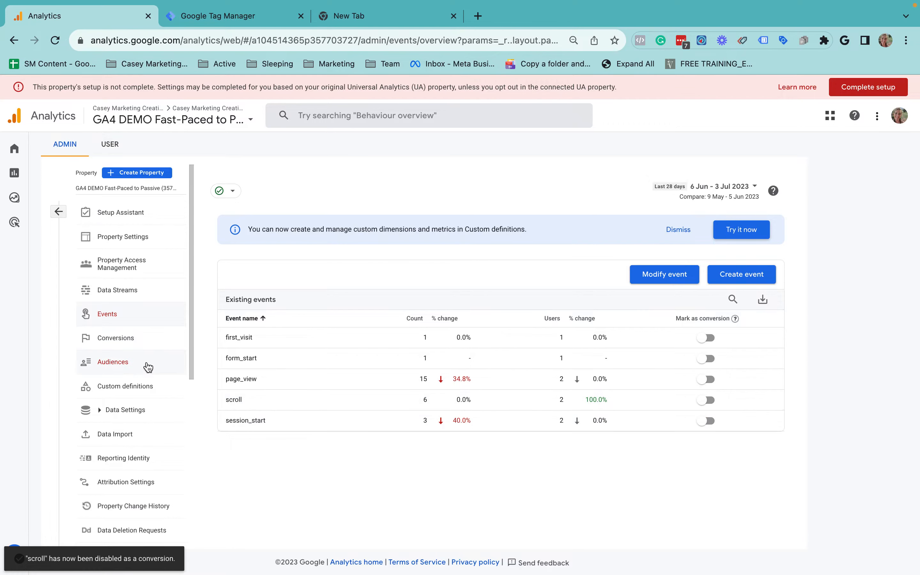
click(110, 341)
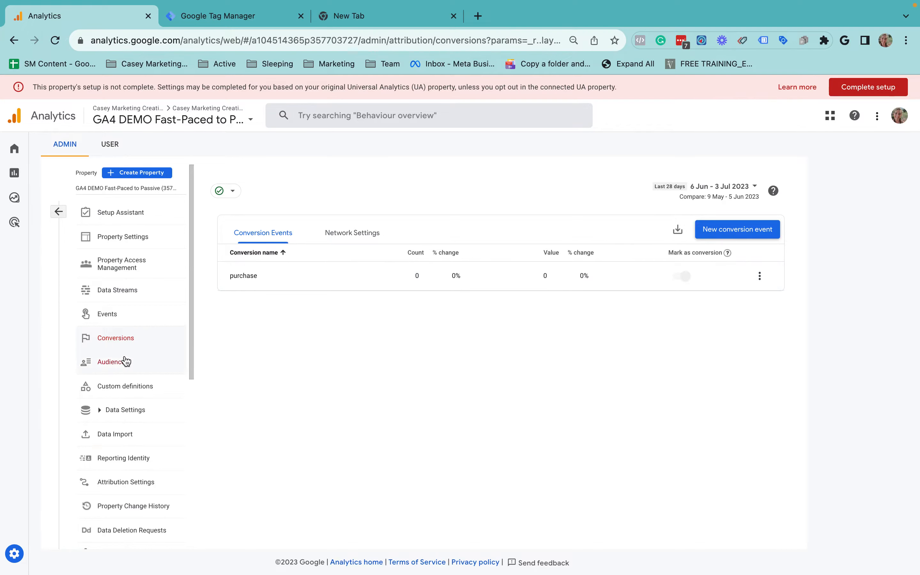
Open the Data Collection settings and expand Advanced Settings to Allow for Ads Personalisation to read them
click(128, 414)
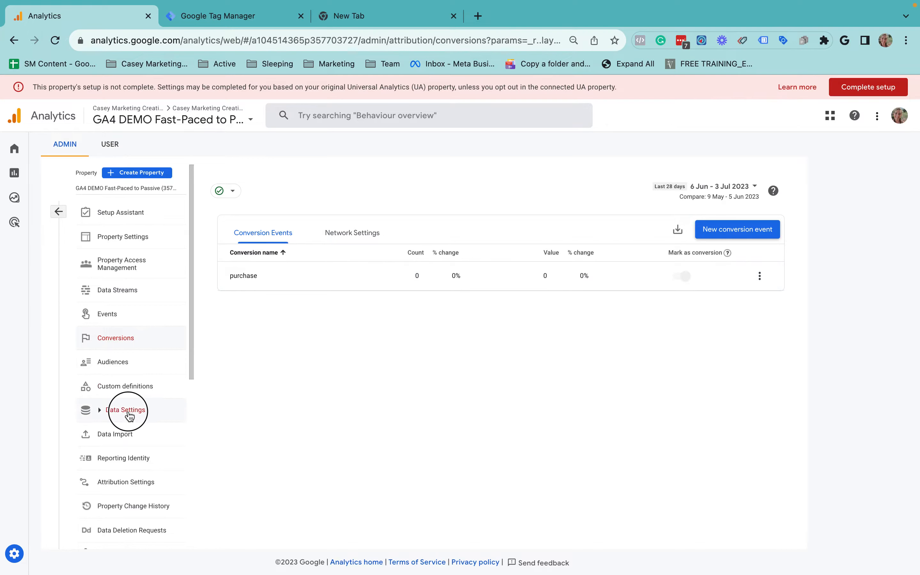
click(130, 432)
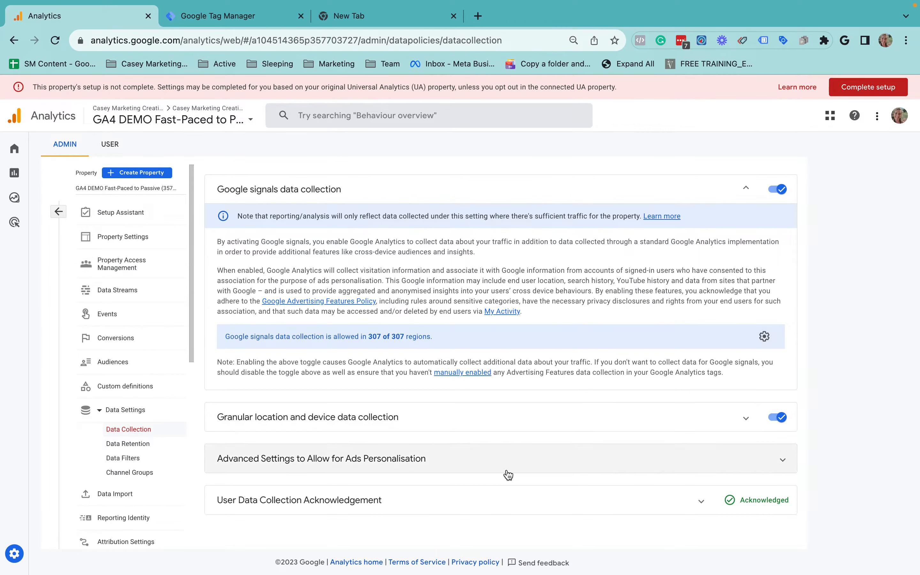
click(582, 455)
scroll(584, 456, down, 3)
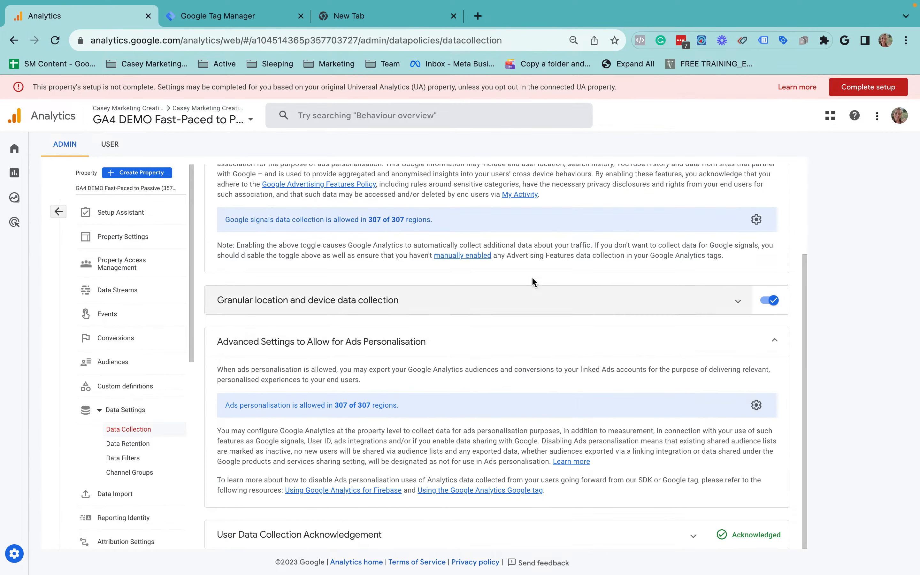
drag(215, 344, 521, 343)
click(677, 453)
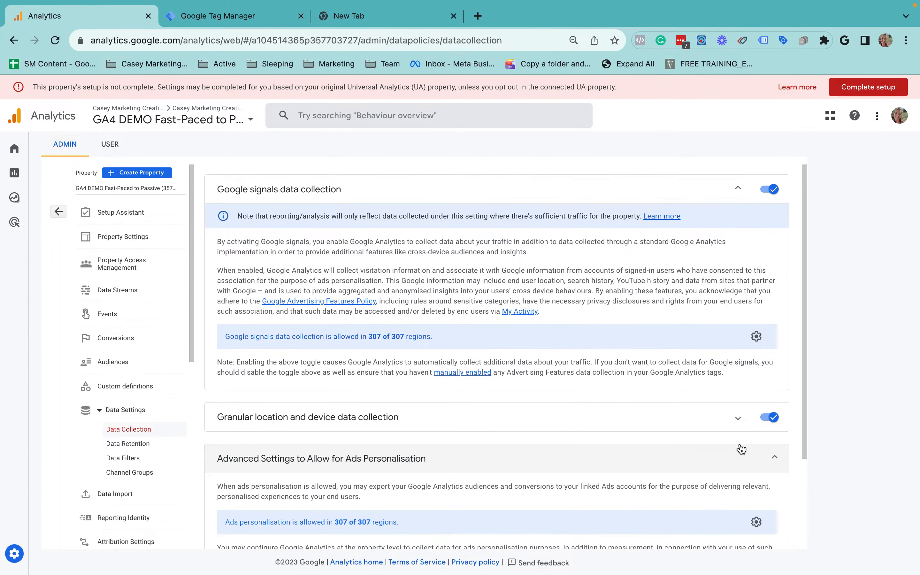
Review the regions in the ads personalisation geo control and apply it with all of them allowed
click(757, 521)
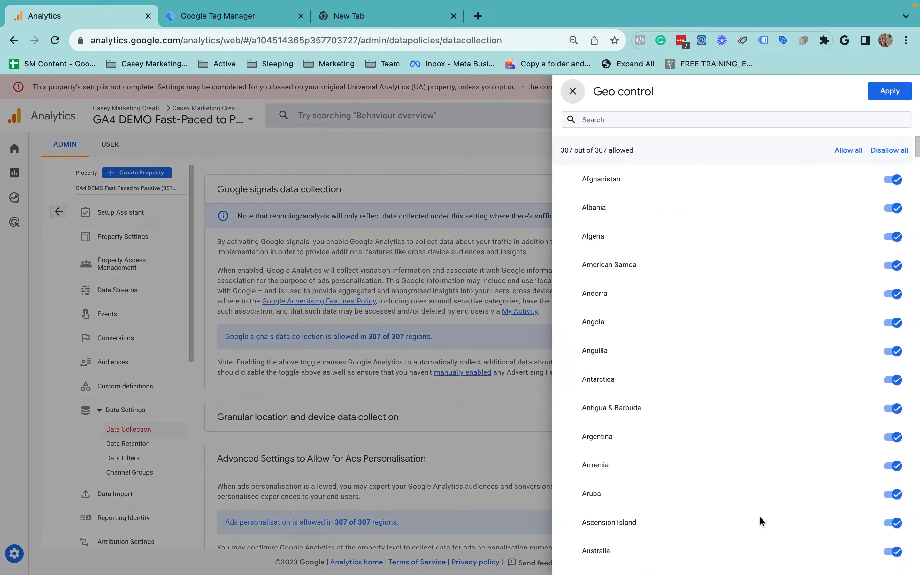
scroll(750, 360, down, 3)
scroll(751, 358, down, 20)
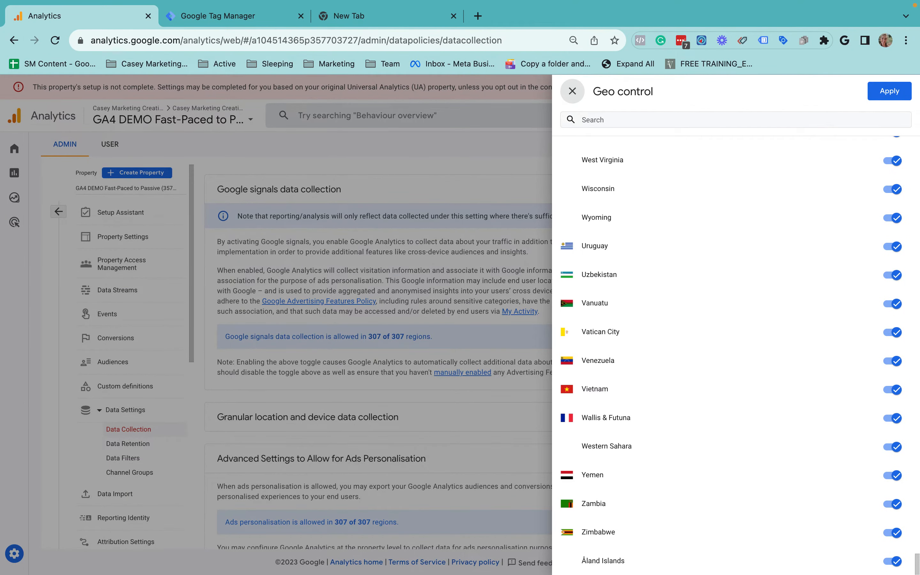
click(888, 95)
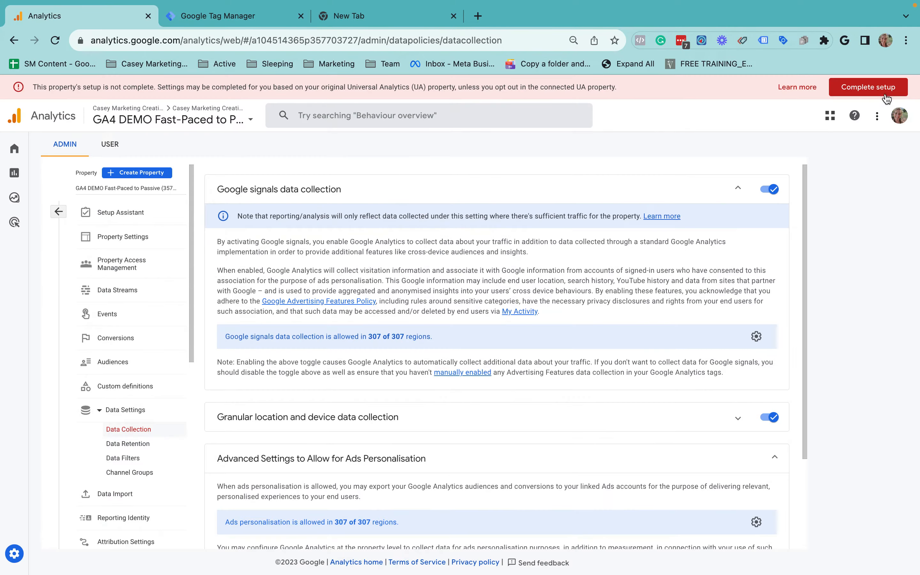
Check the User Data Collection Acknowledgement on the Data Collection page and collapse it again
scroll(605, 429, down, 3)
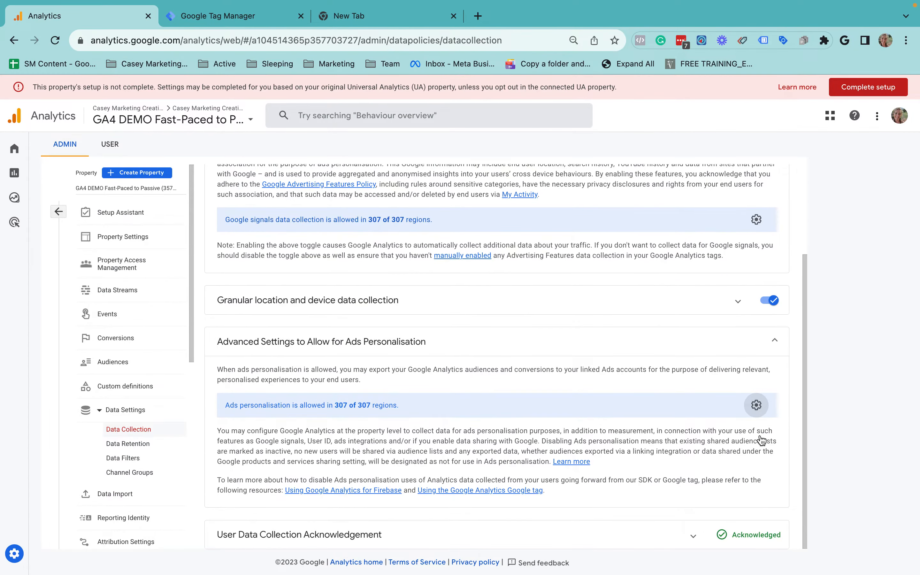
click(272, 540)
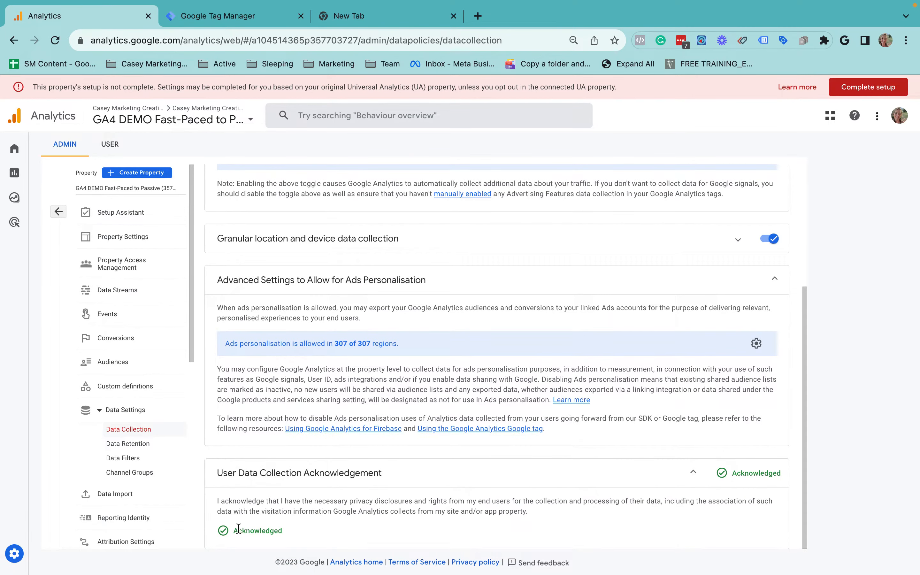
click(396, 479)
scroll(367, 336, up, 3)
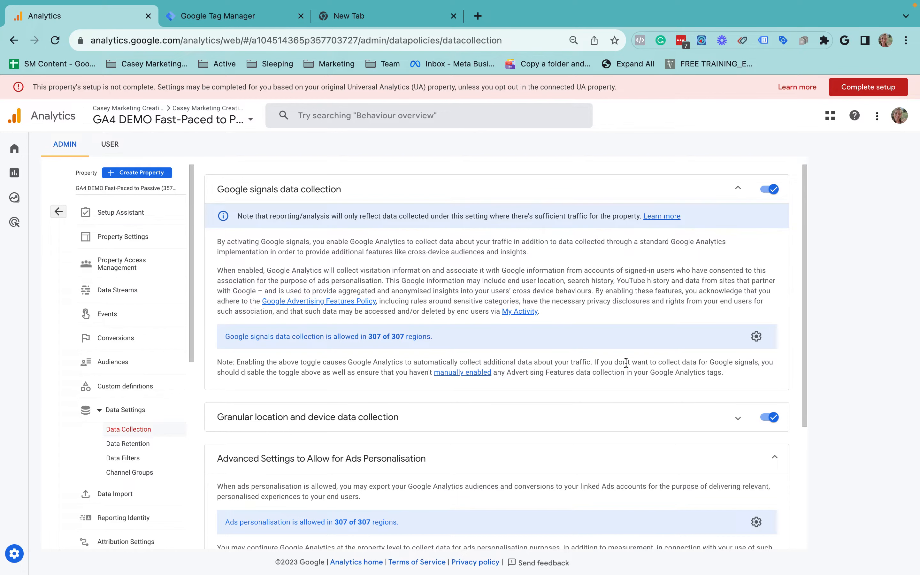
Set the event data retention to 14 months with user data reset on new activity, and save the retention settings
click(127, 444)
click(376, 257)
click(330, 286)
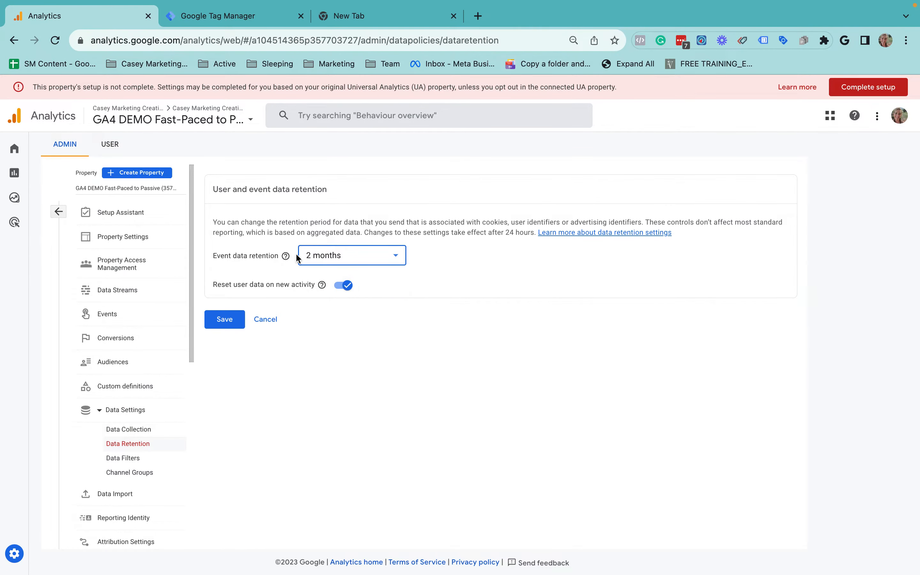
click(310, 262)
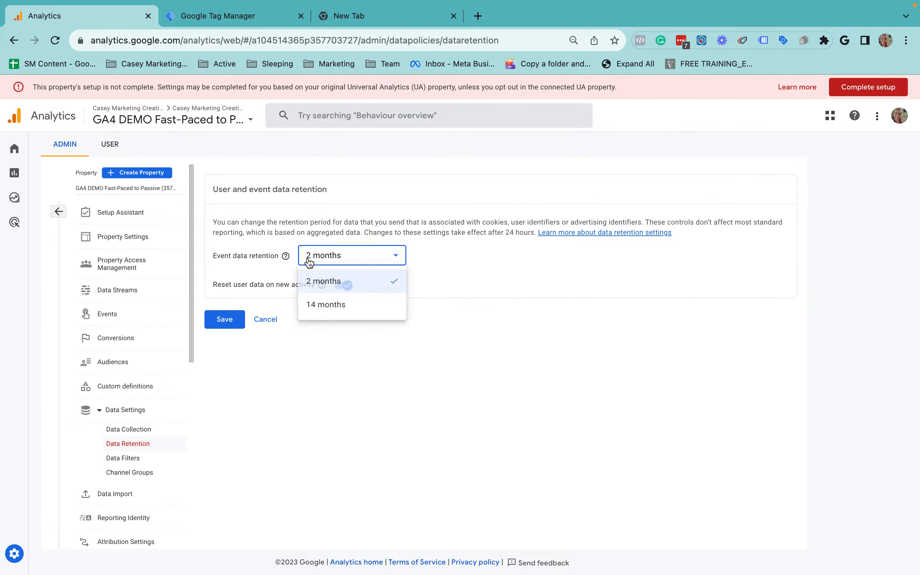
click(330, 310)
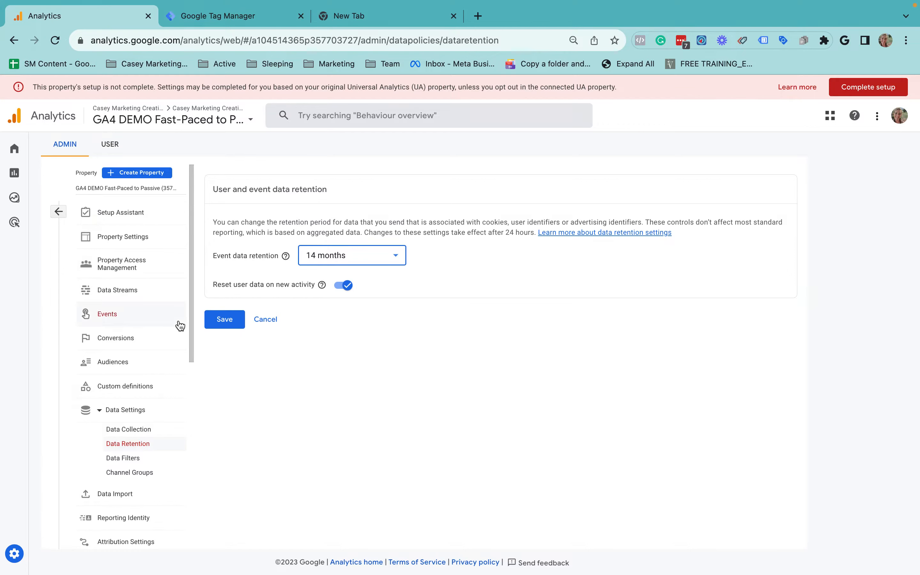
click(241, 323)
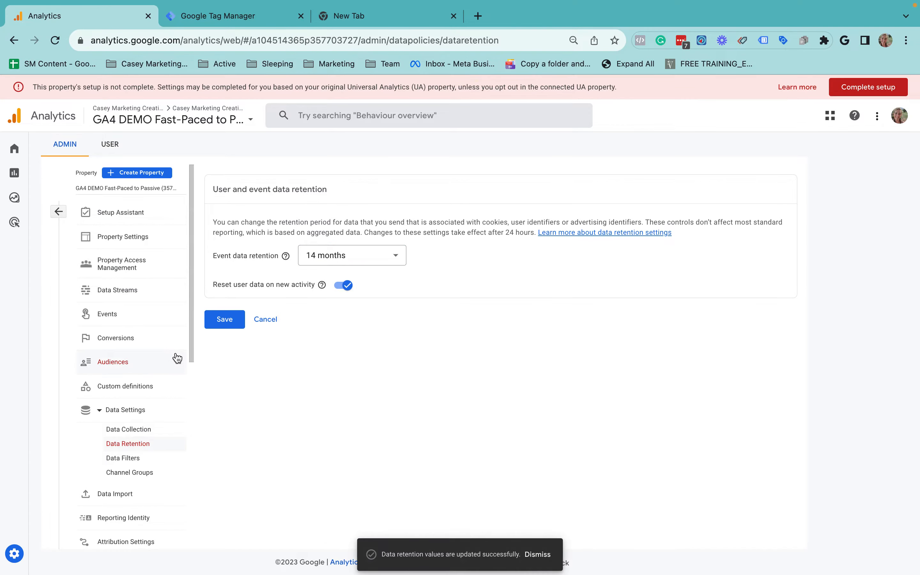
Open the Attribution Settings and examine the reporting attribution model and the click-through conversion window options
scroll(132, 472, down, 5)
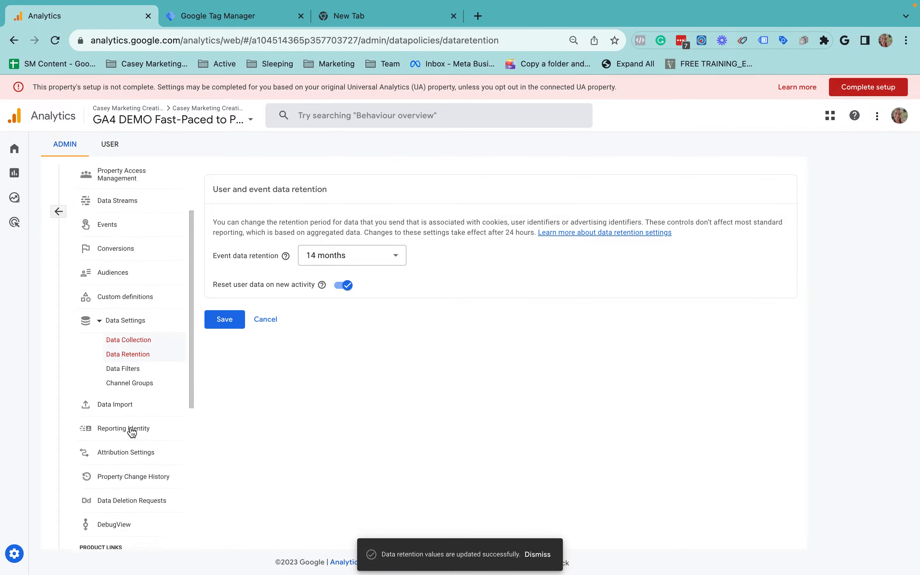
click(126, 385)
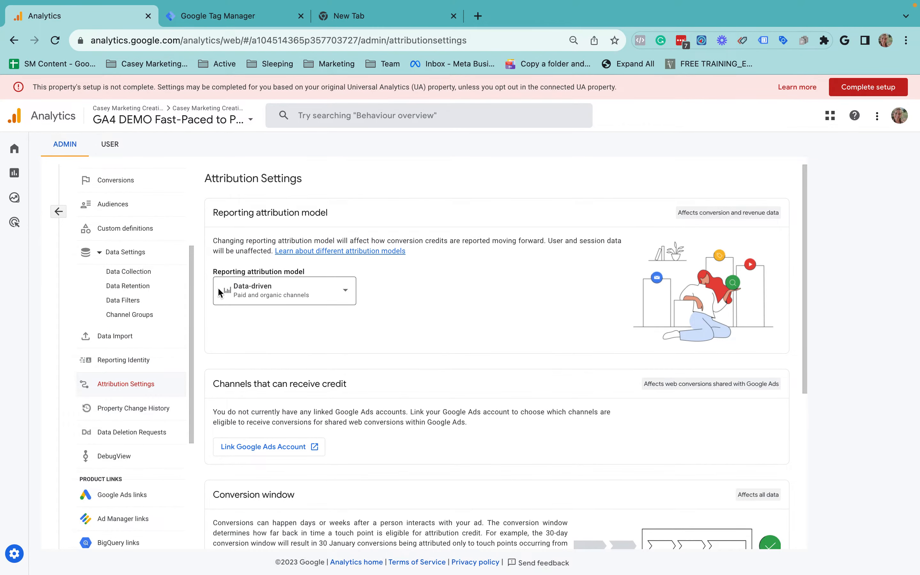
scroll(450, 338, down, 6)
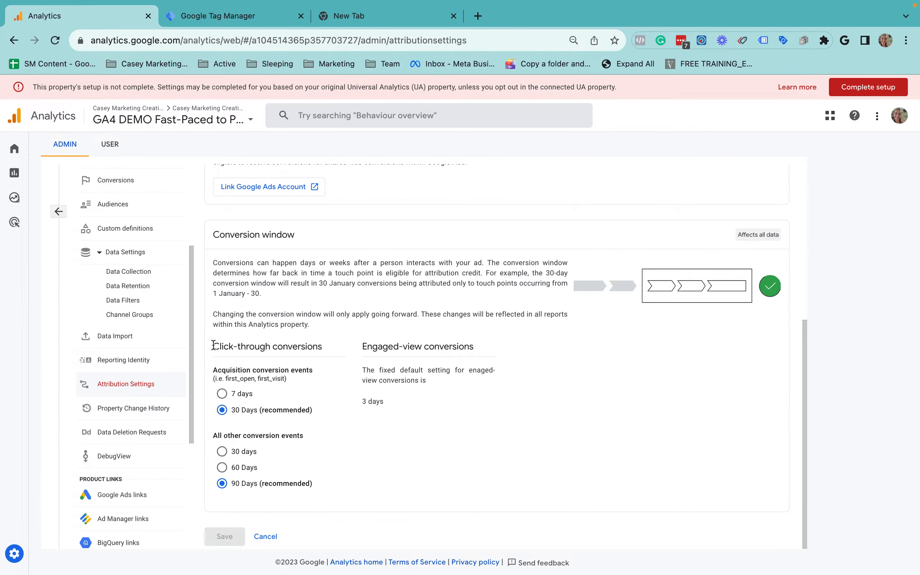
drag(216, 344, 523, 493)
click(250, 511)
Set the conversion window for acquisition conversion events to the recommended 30 days
drag(212, 369, 332, 371)
click(336, 372)
drag(232, 413, 344, 415)
click(222, 394)
click(222, 410)
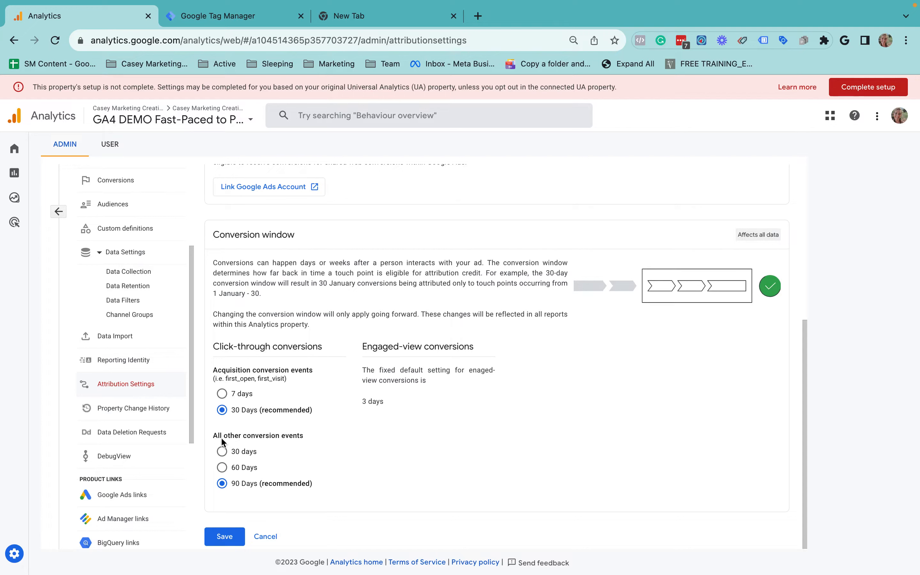
Set the conversion window for all other conversion events to the recommended 90 days and save the attribution settings
click(222, 483)
click(240, 471)
click(243, 455)
click(236, 484)
click(228, 536)
Look through the property's product links, viewing the Google Ads links page and the Search Console links page
scroll(145, 467, down, 1)
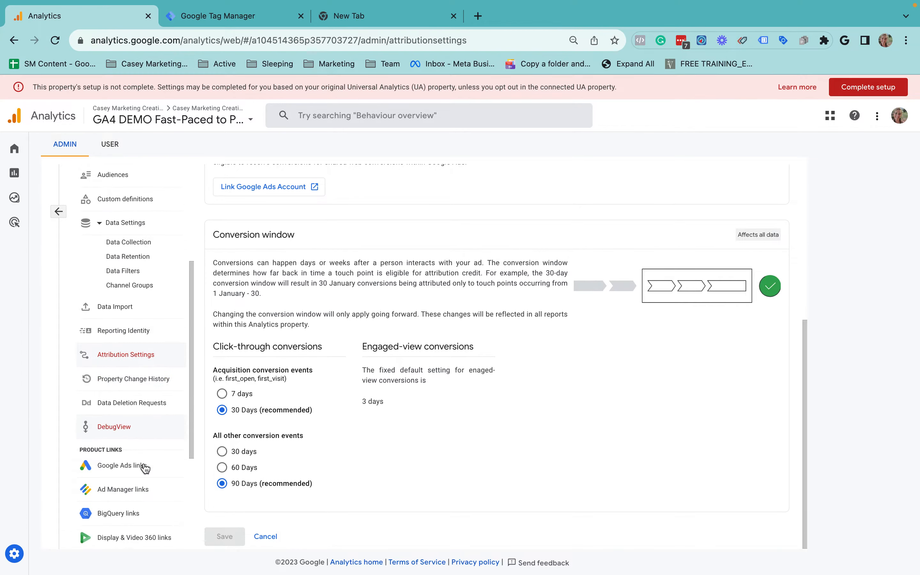
scroll(145, 468, down, 5)
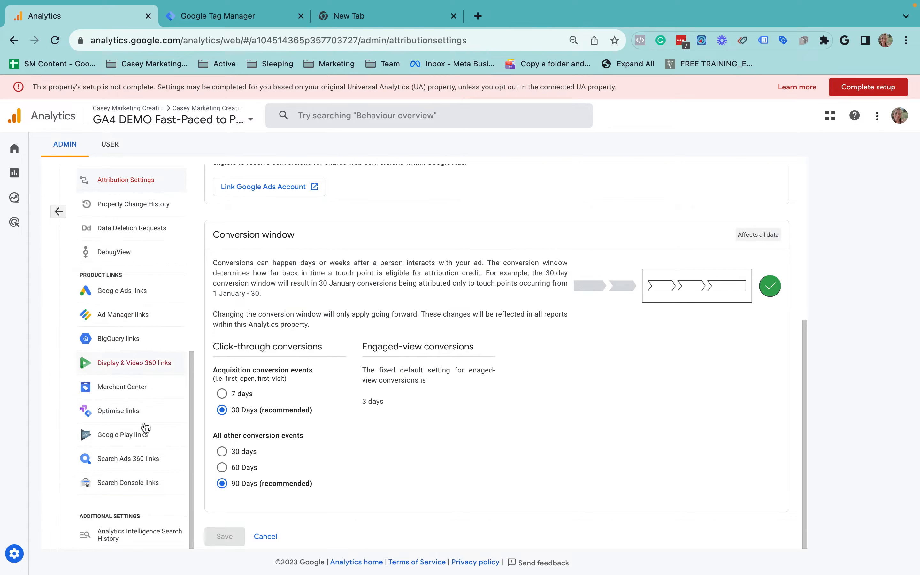
click(109, 299)
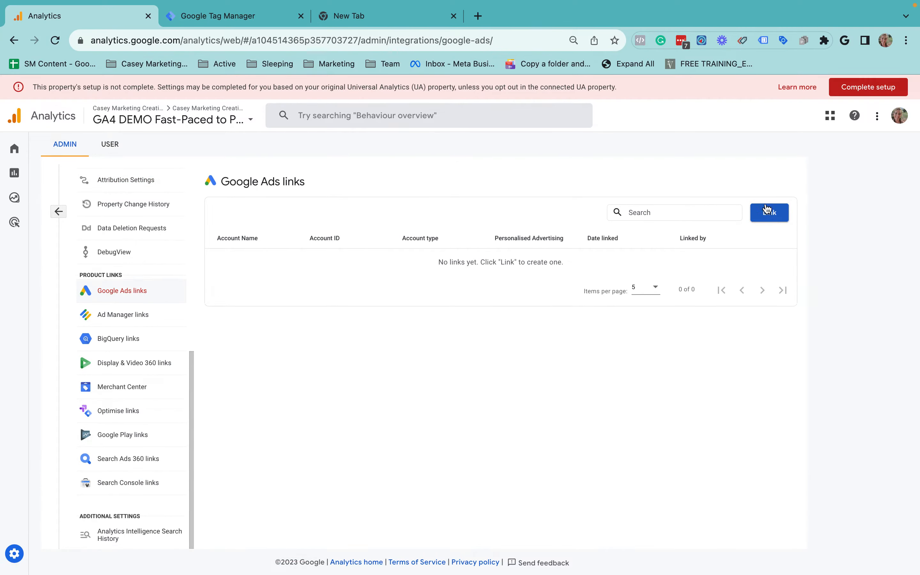
click(126, 483)
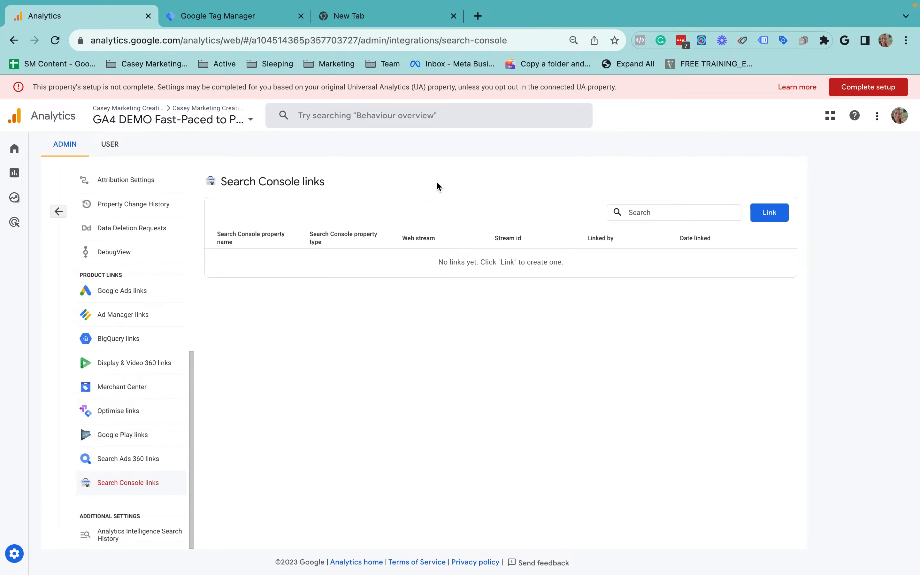
Start a Search Console link and review the properties available for linking, returning to the link setup without choosing one
click(767, 213)
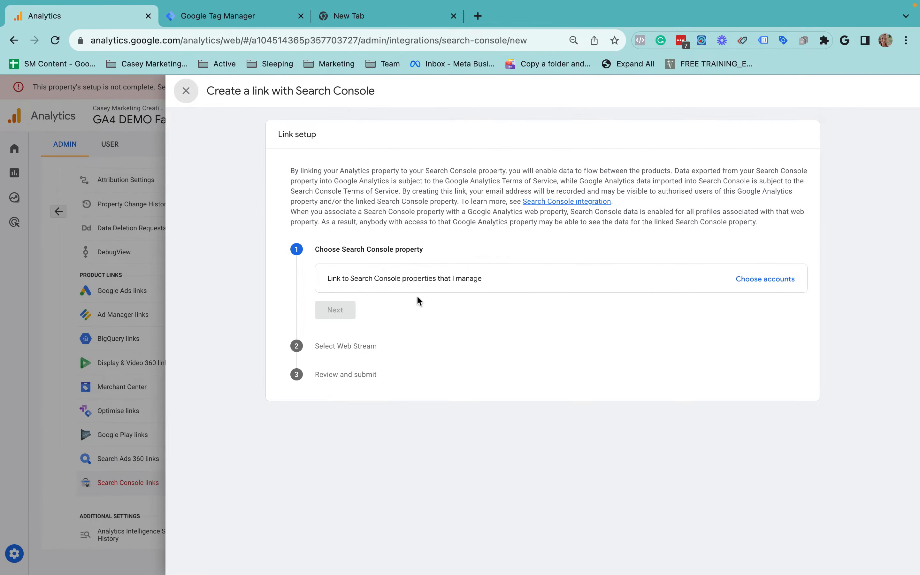
click(764, 280)
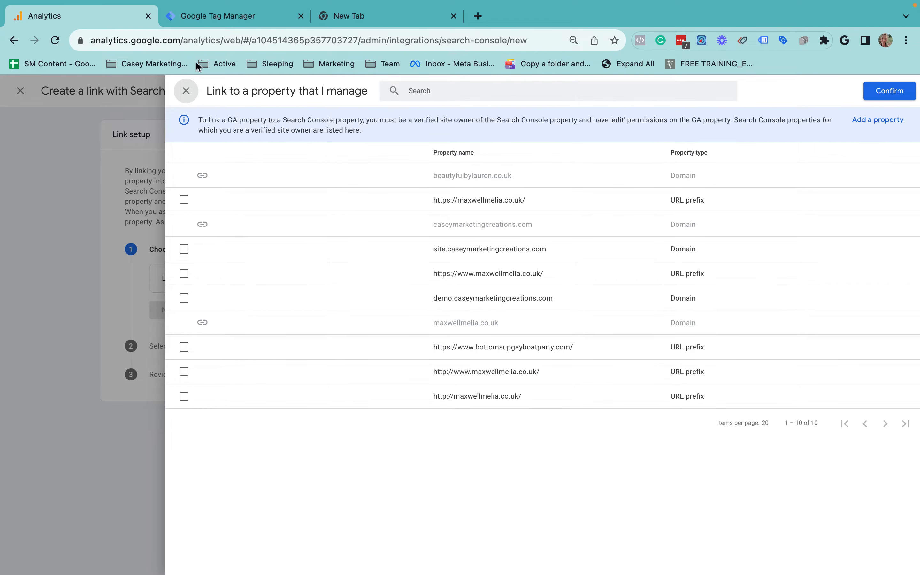
click(185, 91)
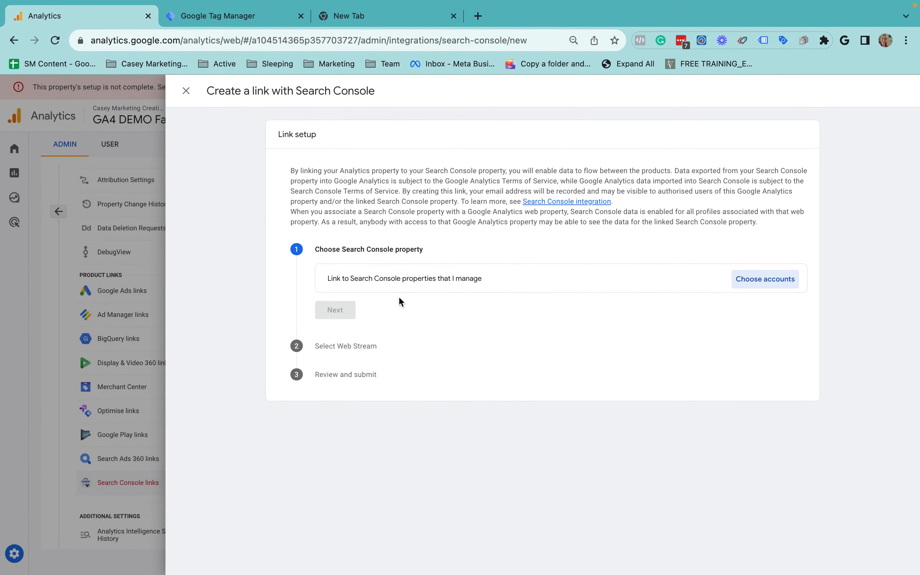
drag(329, 277, 517, 282)
click(517, 282)
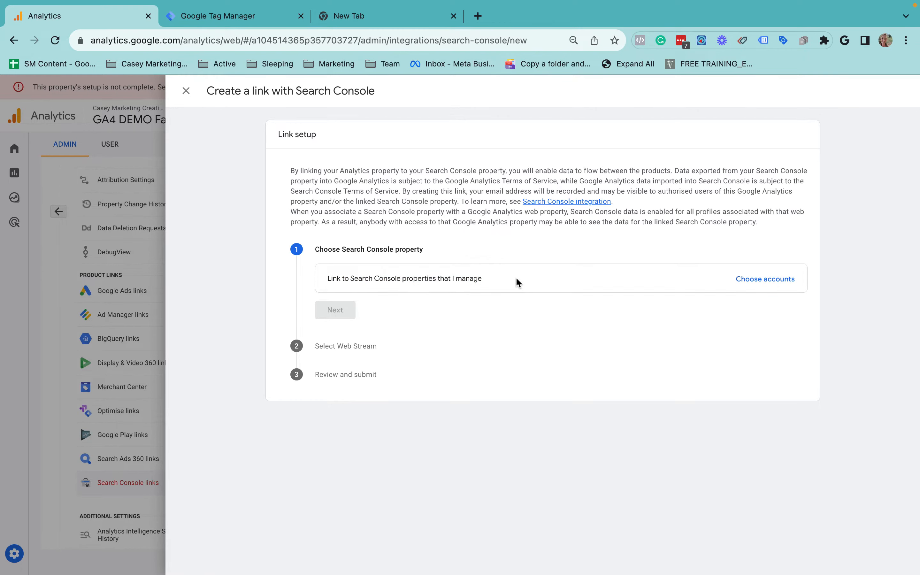
Close the Search Console link setup without creating a link and open the property's Setup Assistant
click(192, 95)
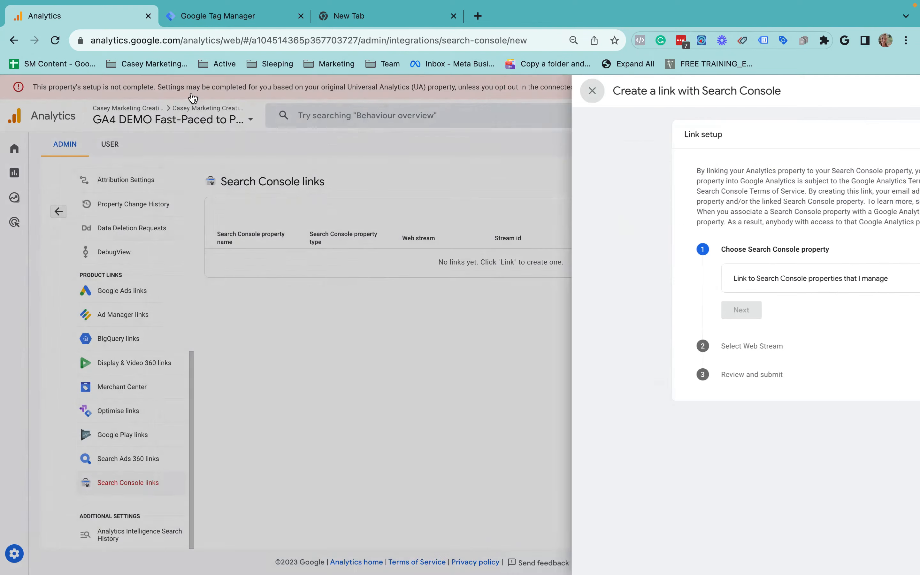
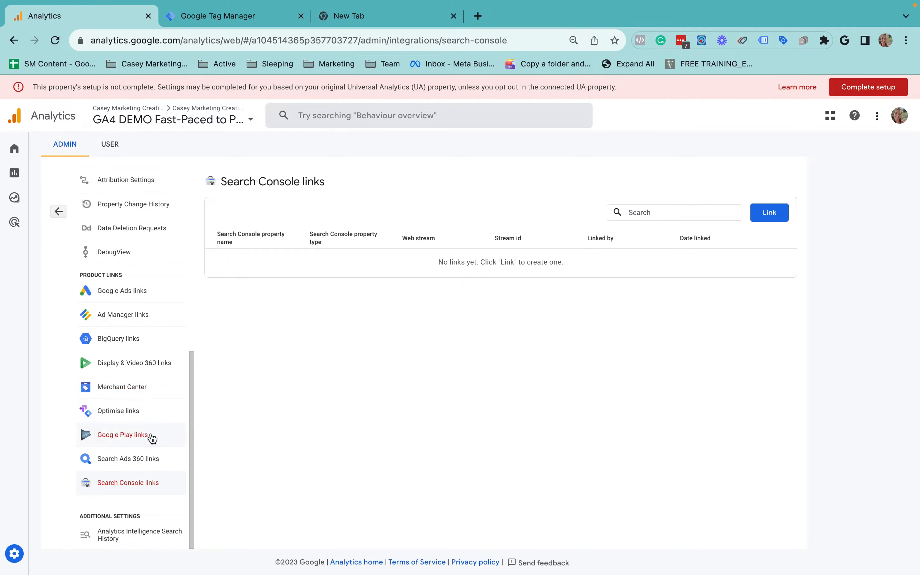
scroll(152, 439, up, 10)
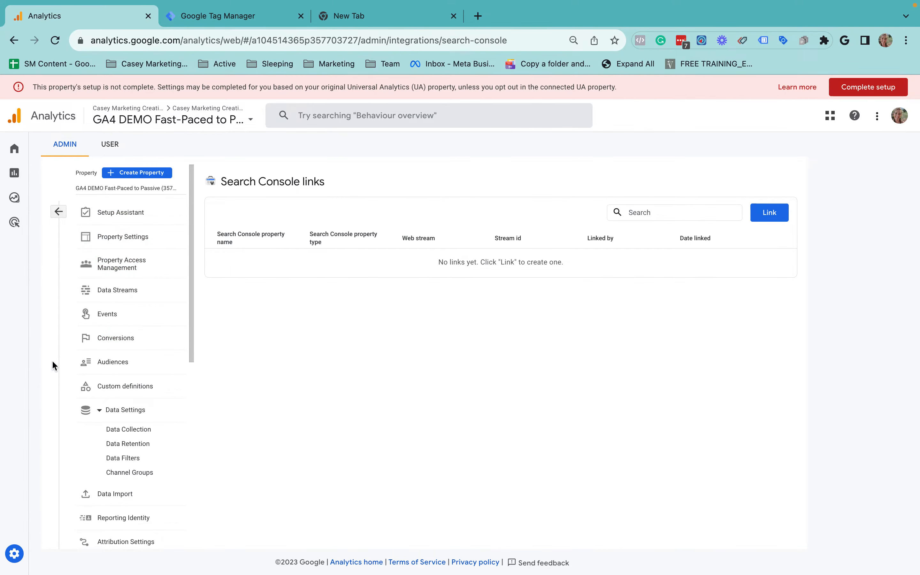
click(123, 257)
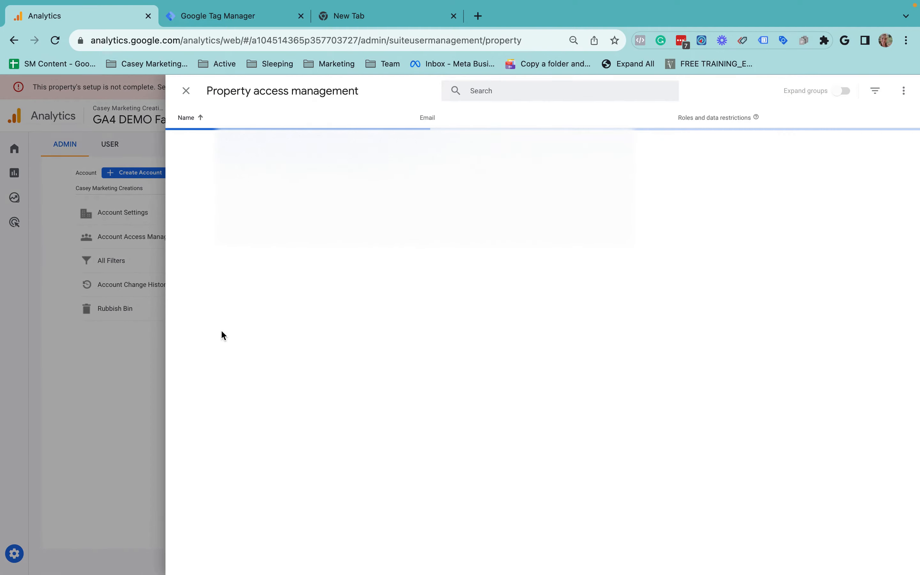
click(135, 381)
click(363, 236)
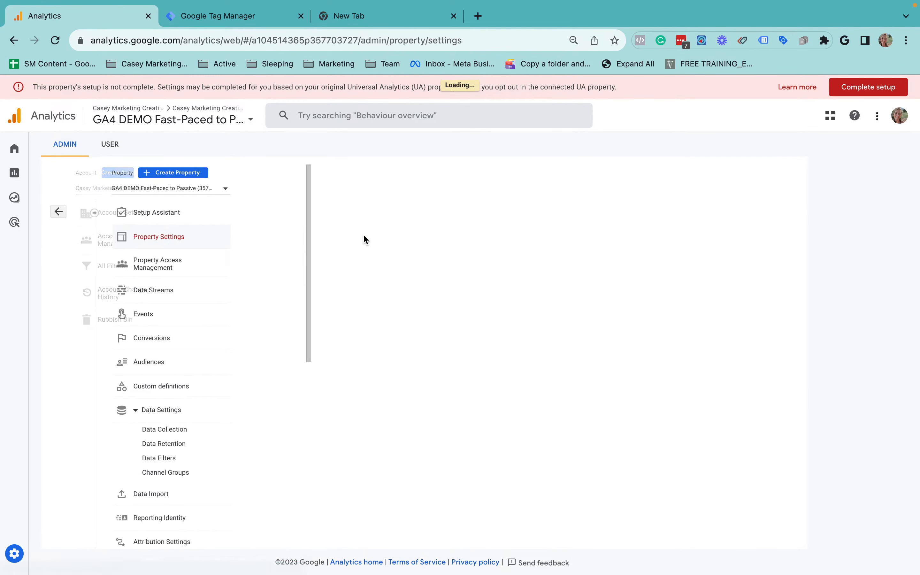
click(119, 214)
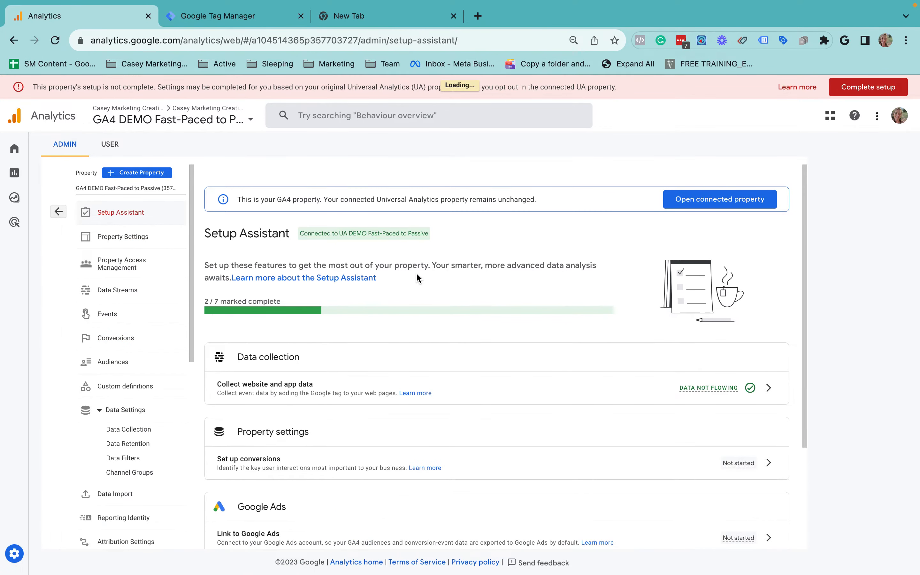
Review the Setup Assistant's property settings tasks, including Google signals and the available actions for setting up conversions
scroll(418, 278, down, 4)
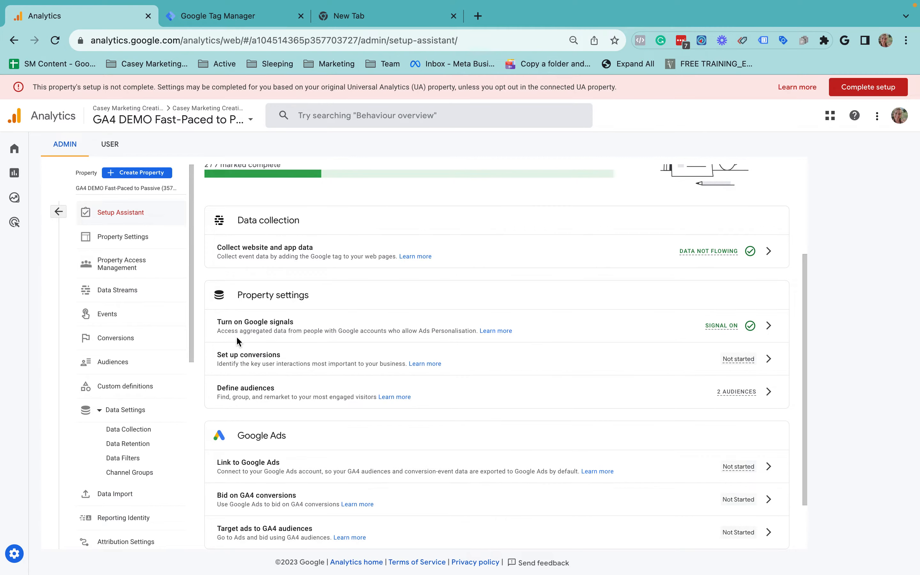
drag(217, 323, 336, 325)
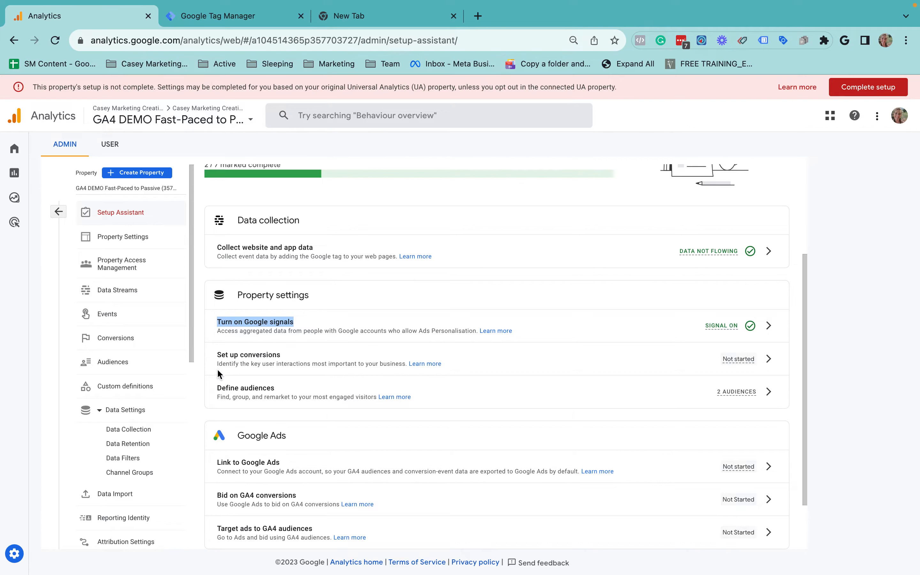
drag(216, 353, 356, 357)
click(355, 358)
click(776, 358)
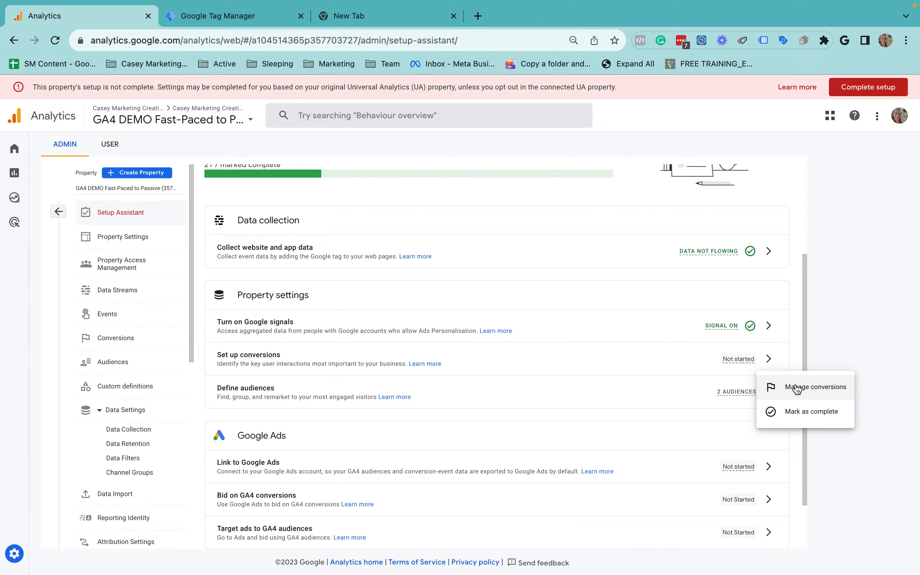
click(558, 396)
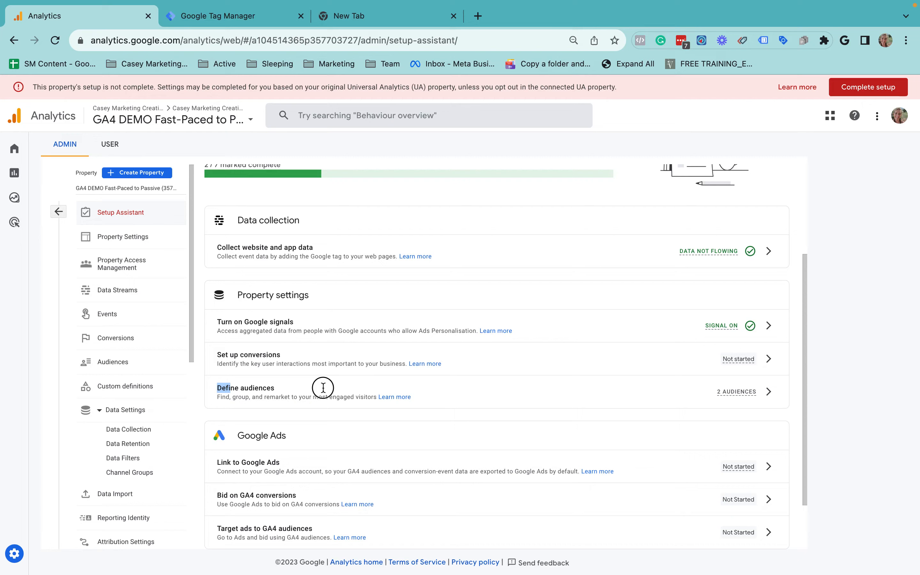
Go to audience management from the Setup Assistant's Define audiences task and start a custom audience from scratch
click(769, 392)
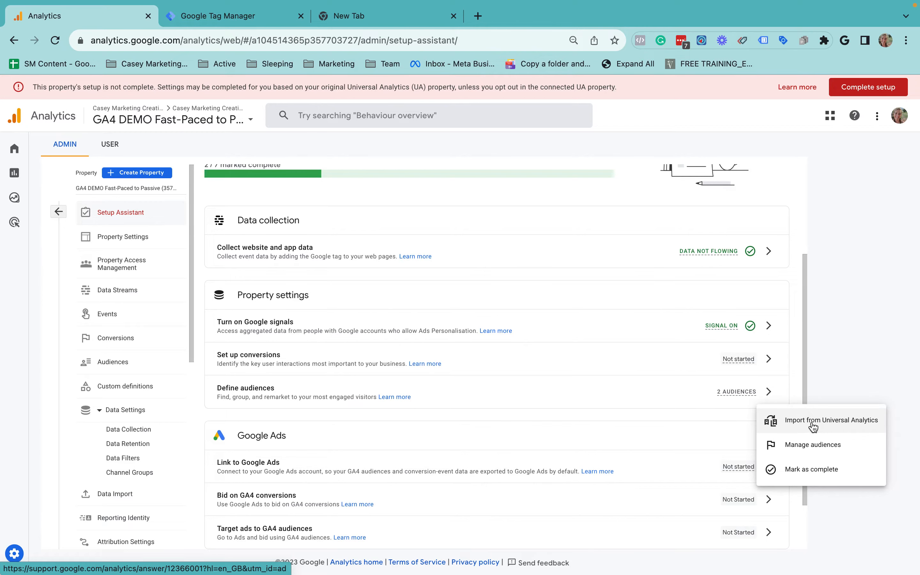
click(813, 445)
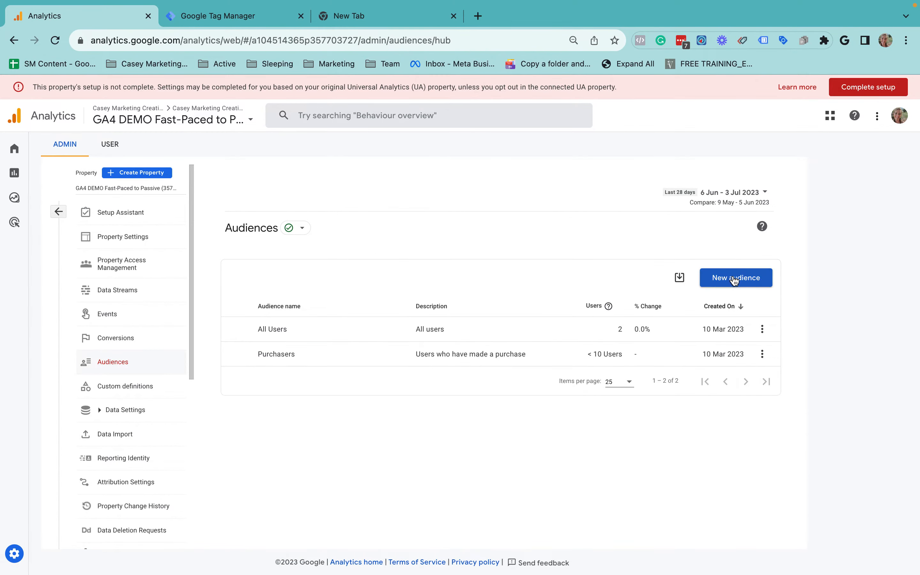
click(735, 280)
click(395, 209)
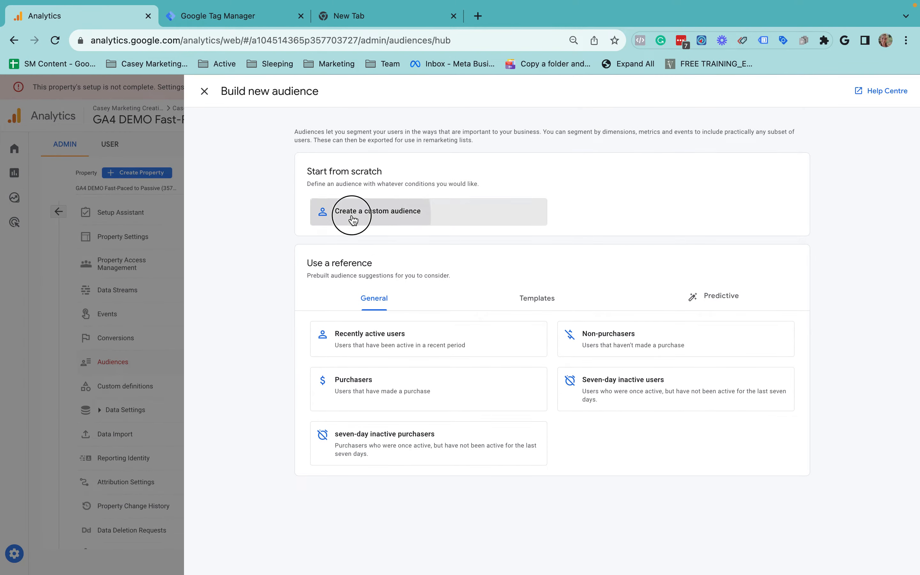
Name the custom audience "Demo - leads - x lead magnet"
click(252, 88)
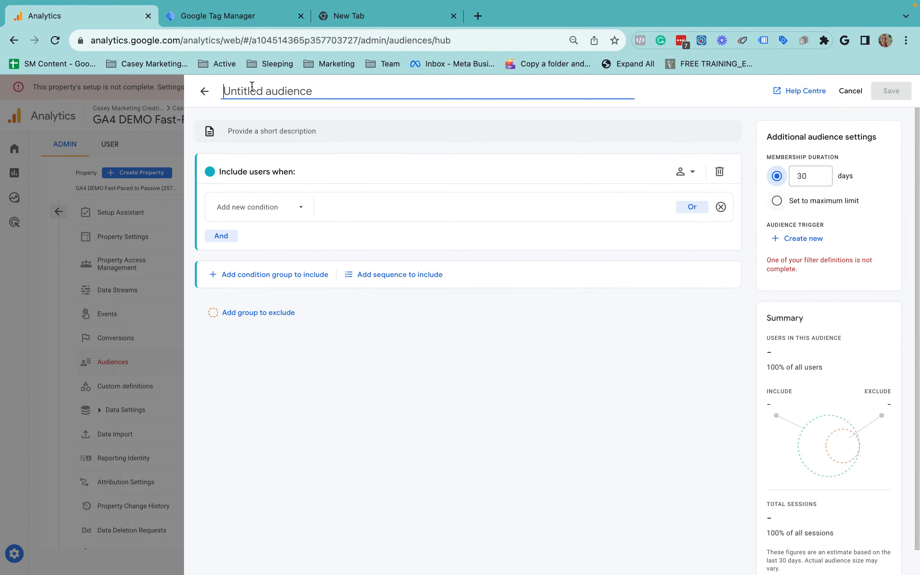
text(Demo)
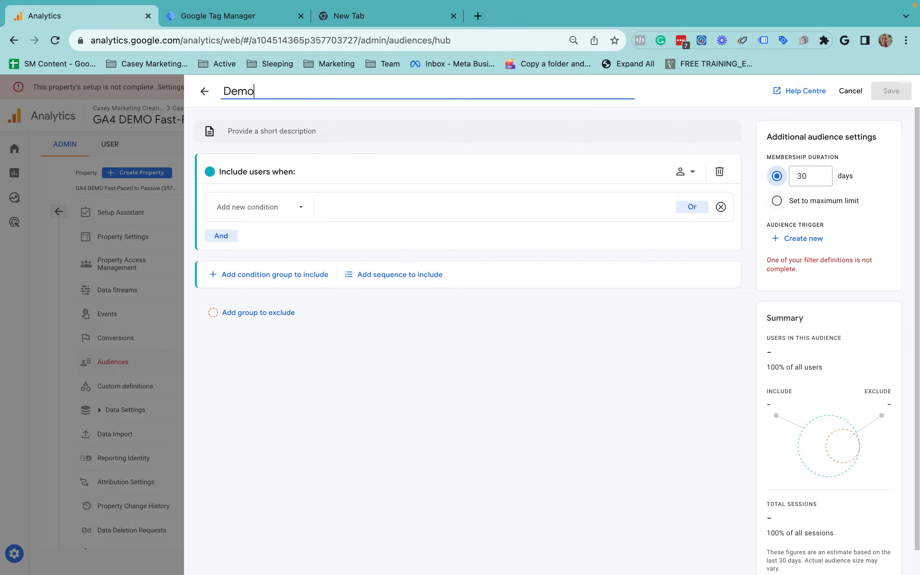
text( - leads - x lead magnet)
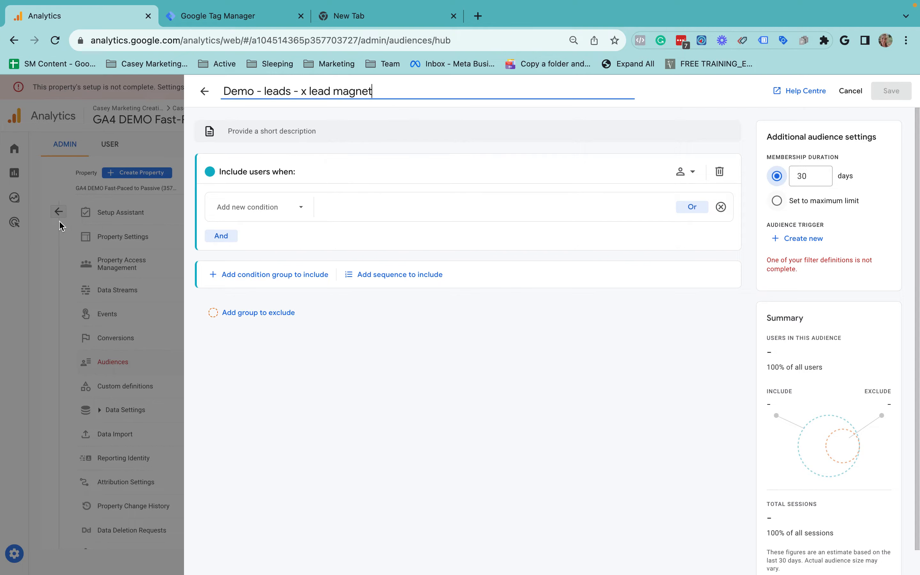
Browse the events available for the audience's include condition without choosing one
click(280, 207)
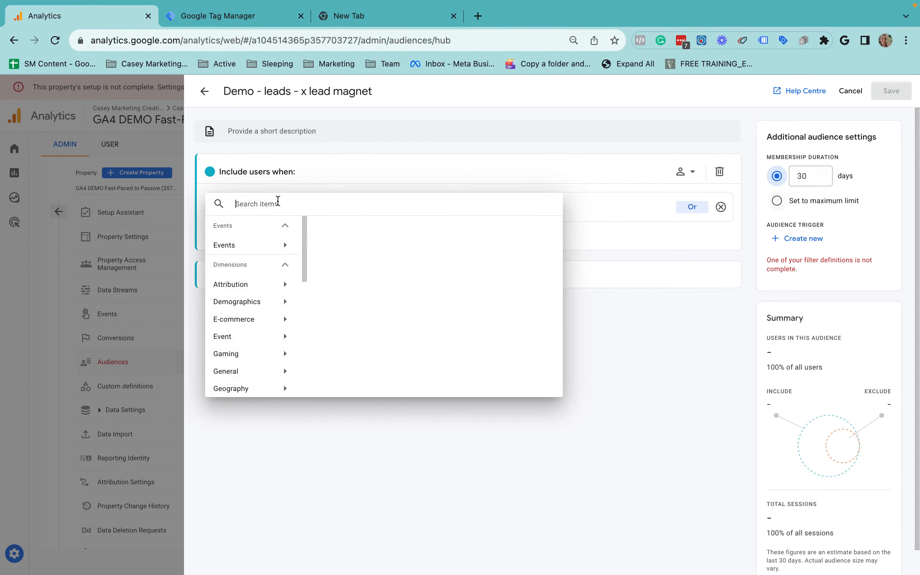
click(258, 250)
scroll(402, 293, down, 3)
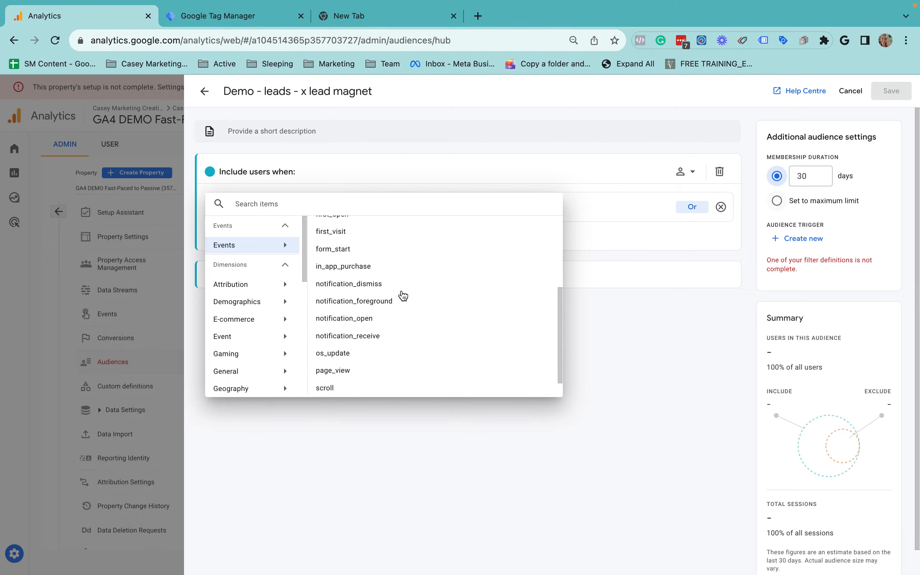
scroll(343, 258, up, 1)
scroll(343, 257, down, 2)
scroll(344, 258, up, 5)
scroll(344, 257, down, 3)
scroll(334, 375, down, 2)
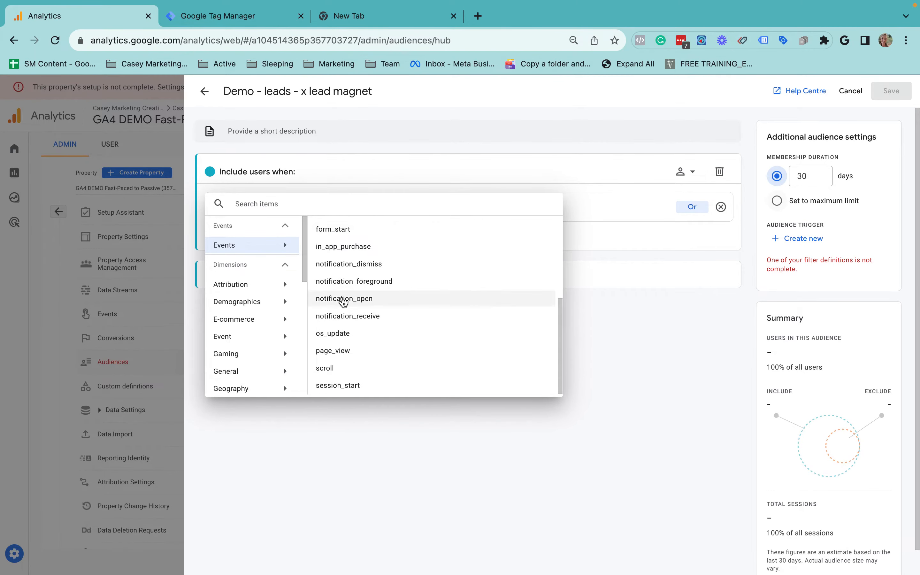
scroll(341, 304, up, 5)
click(270, 191)
Search the condition items for "page" and choose Page location as the audience's include condition
click(277, 208)
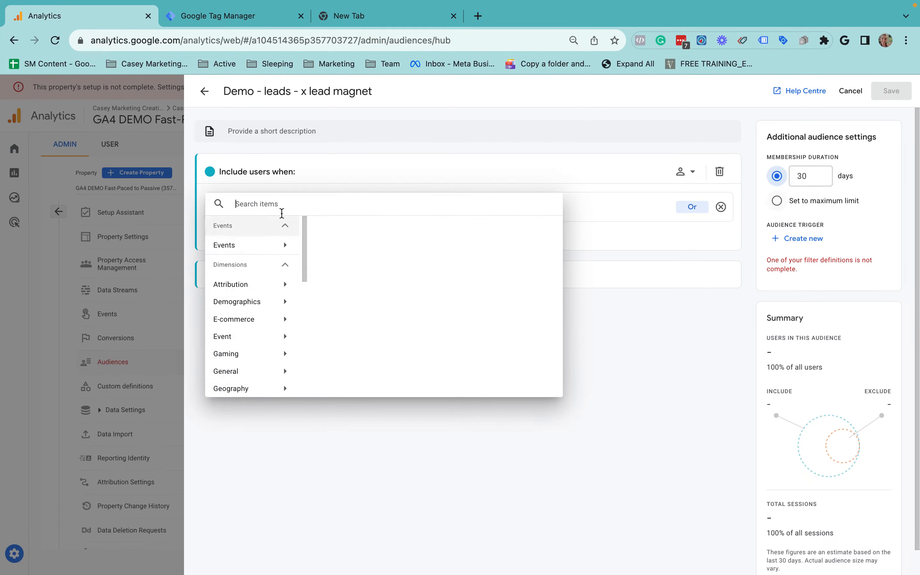
text(gene)
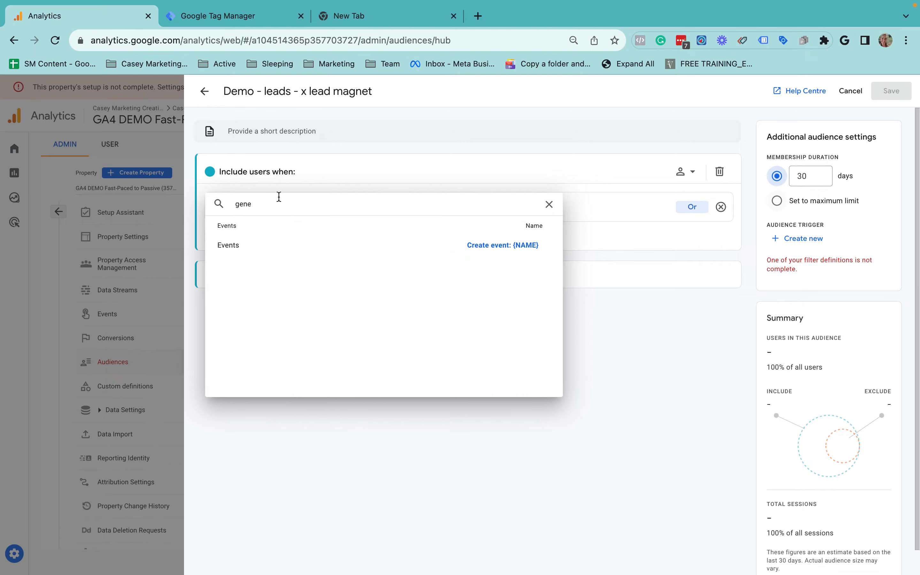
drag(262, 204, 212, 204)
text(page)
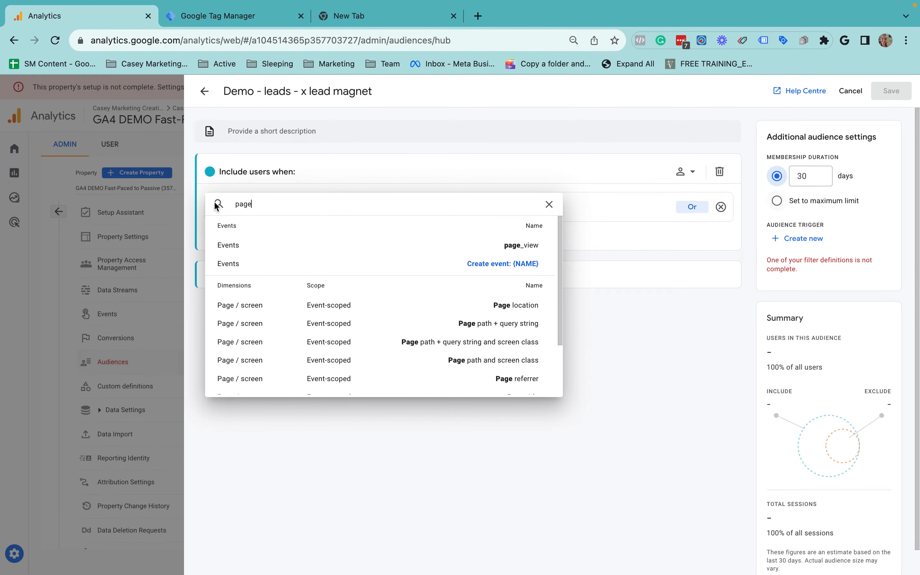
click(518, 305)
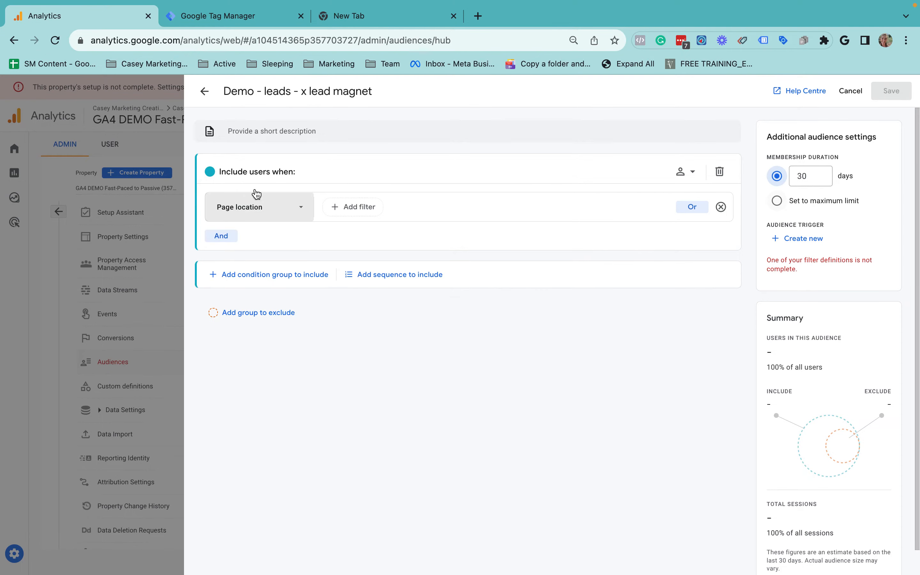
Add a Page location filter that contains ".com/ty-lead-magnet" at any point in time
click(384, 208)
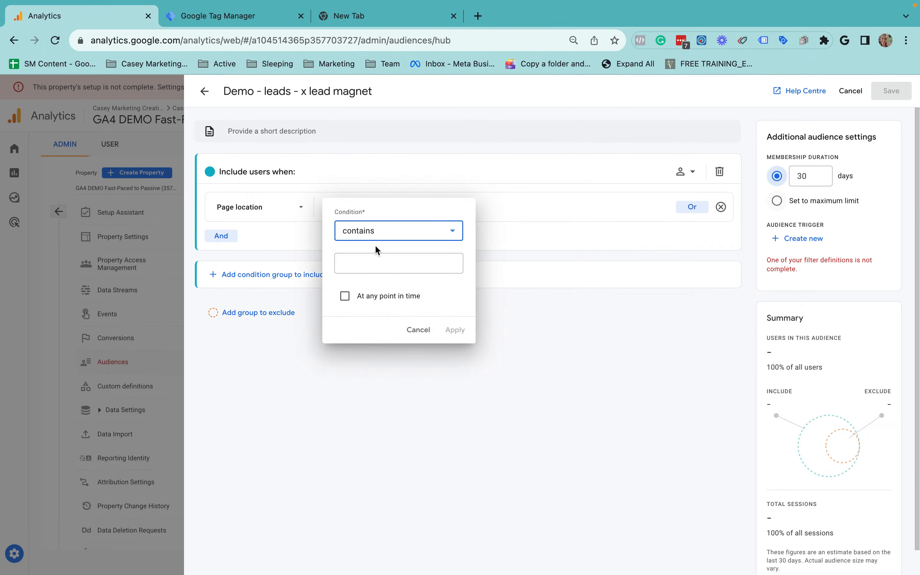
click(376, 263)
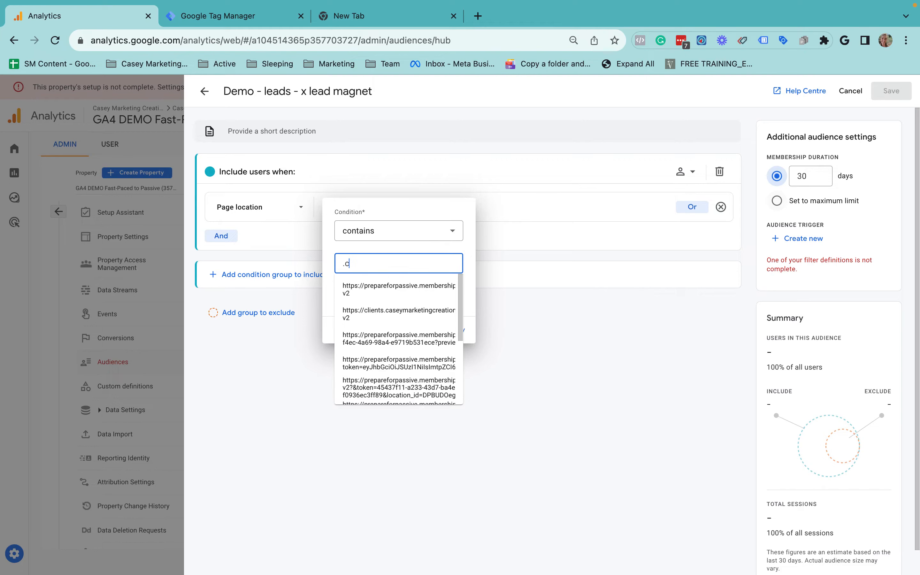
text(.com/ty-lead-magnet)
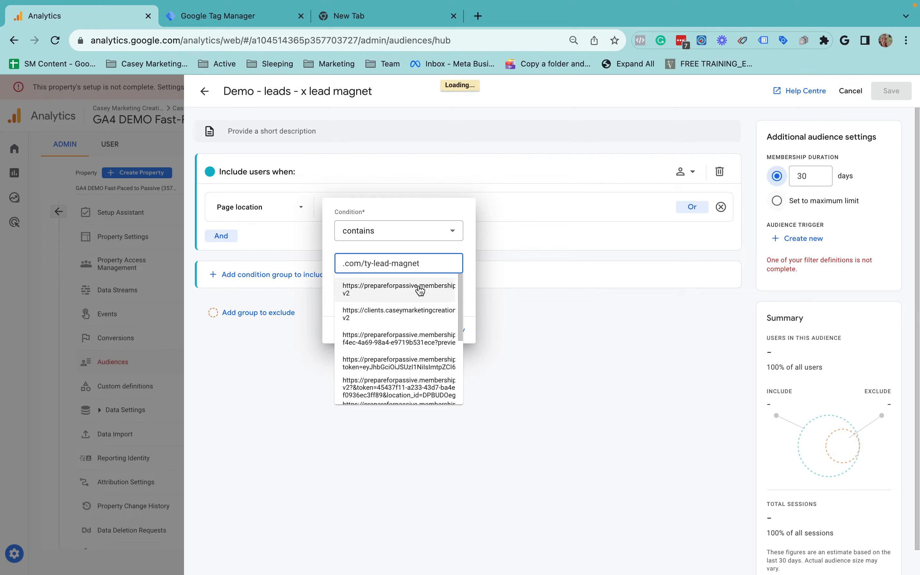
click(405, 299)
click(450, 329)
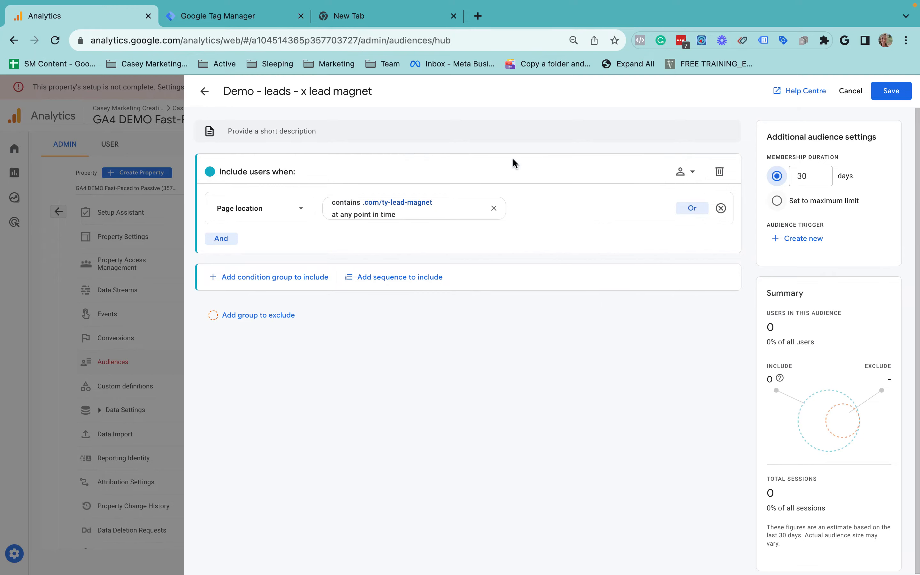
Set the membership duration to the maximum limit, append " - max duration" to the audience name, and save the audience
drag(768, 156, 856, 158)
click(829, 173)
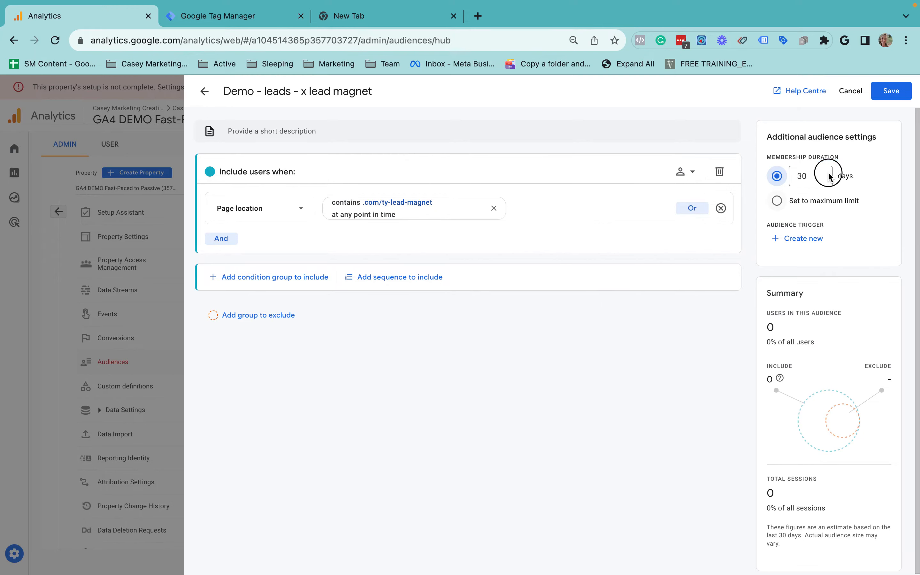
click(778, 202)
click(391, 99)
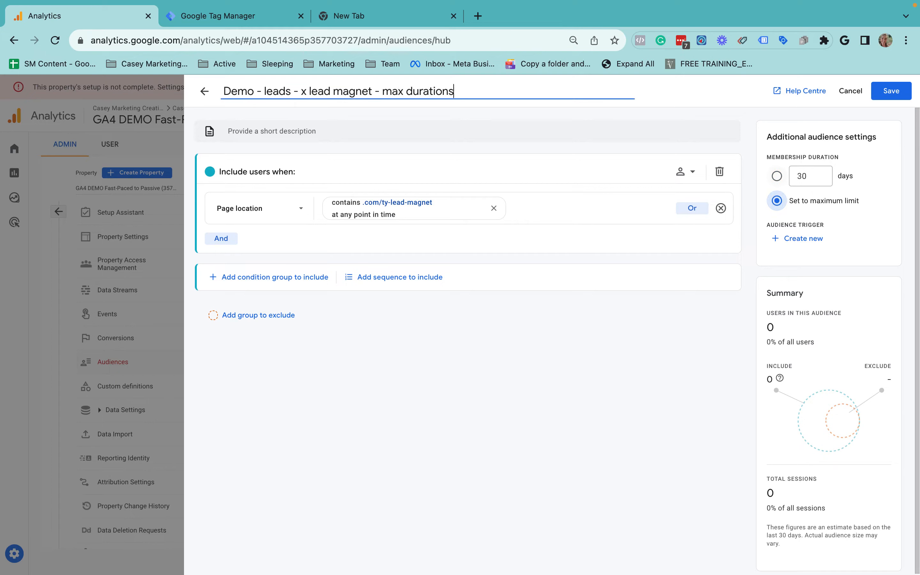
key(Tab)
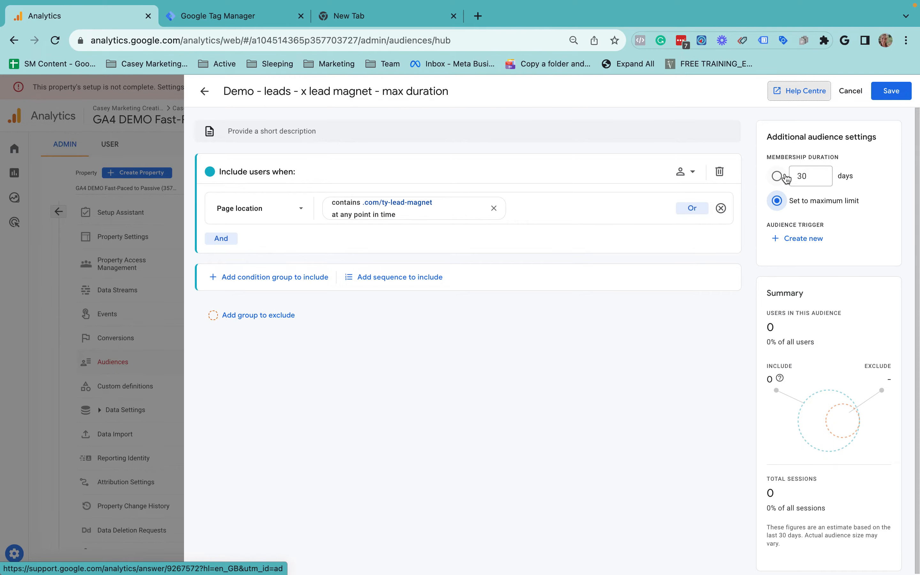
scroll(824, 351, down, 1)
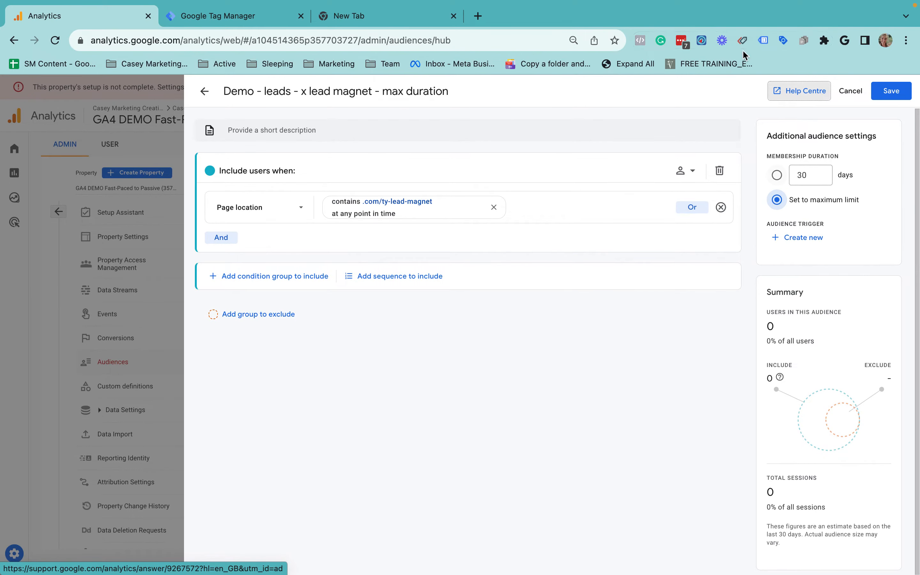
click(884, 89)
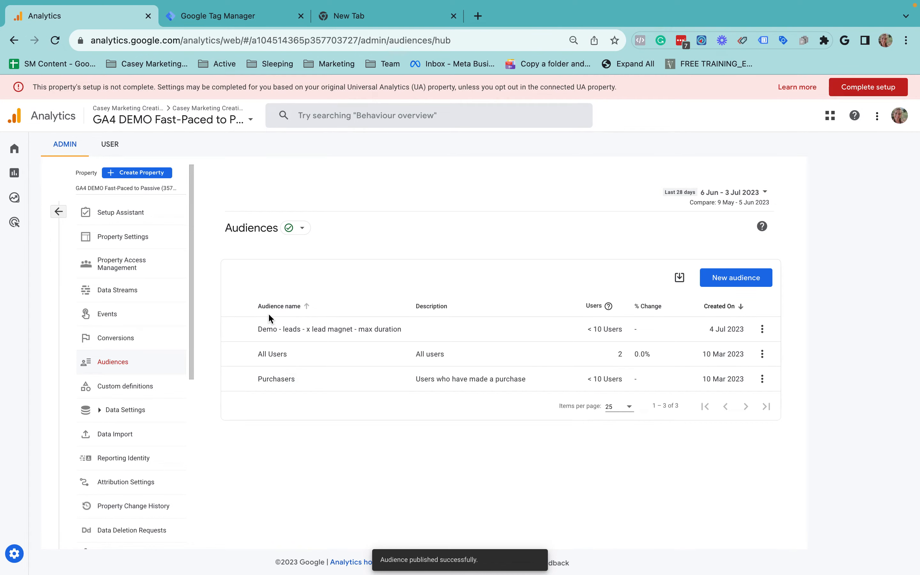
View the detail report of the new lead magnet audience and return to the Setup Assistant
drag(247, 337, 475, 341)
click(242, 329)
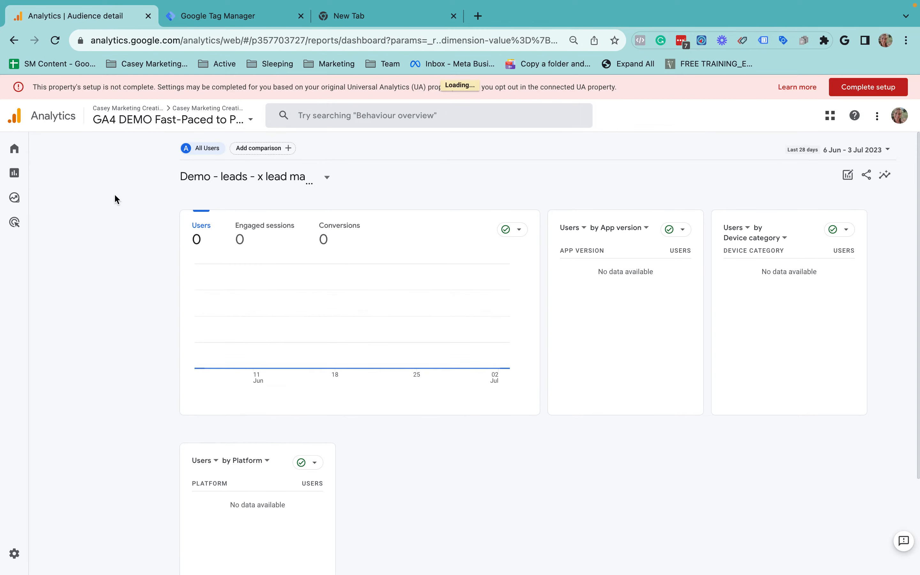
click(11, 37)
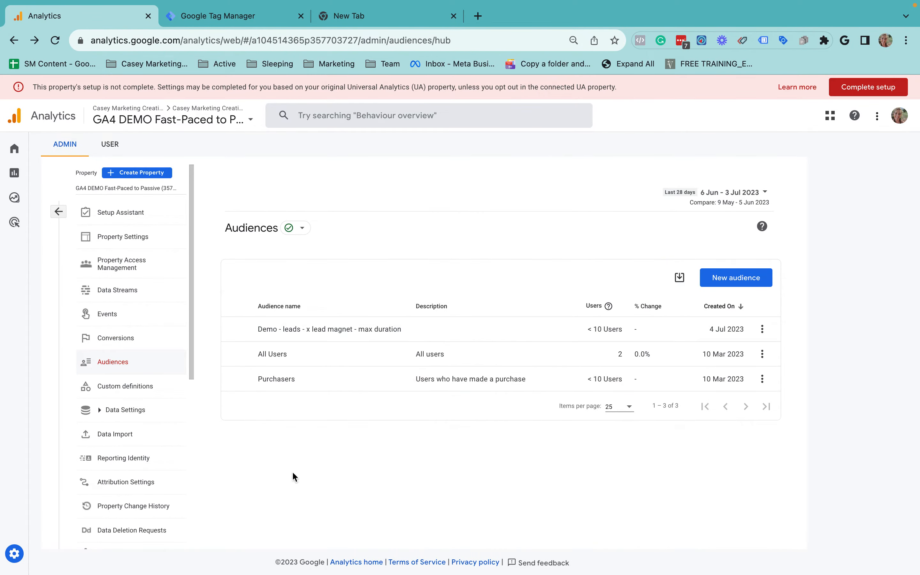
click(124, 212)
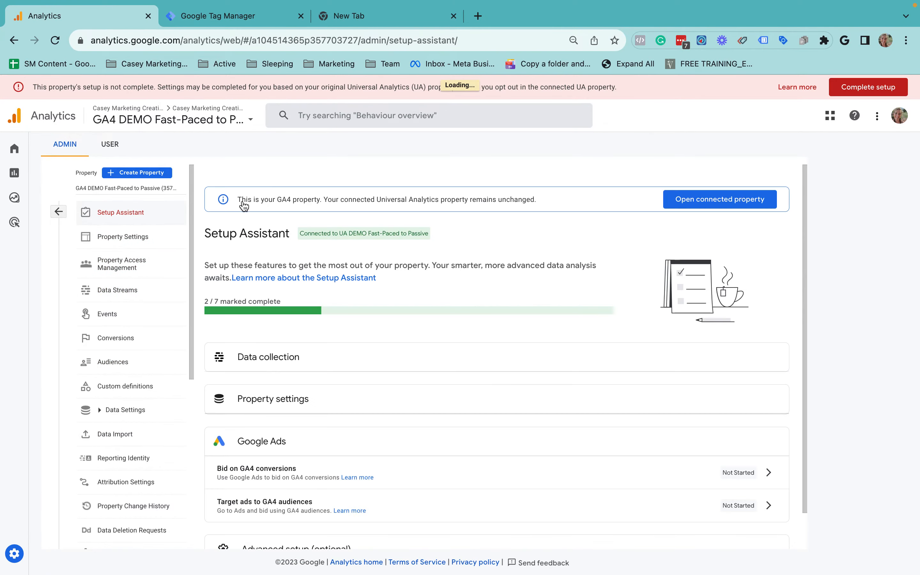
Mark the Define audiences and Set up conversions items as complete in the Setup Assistant
scroll(707, 463, down, 5)
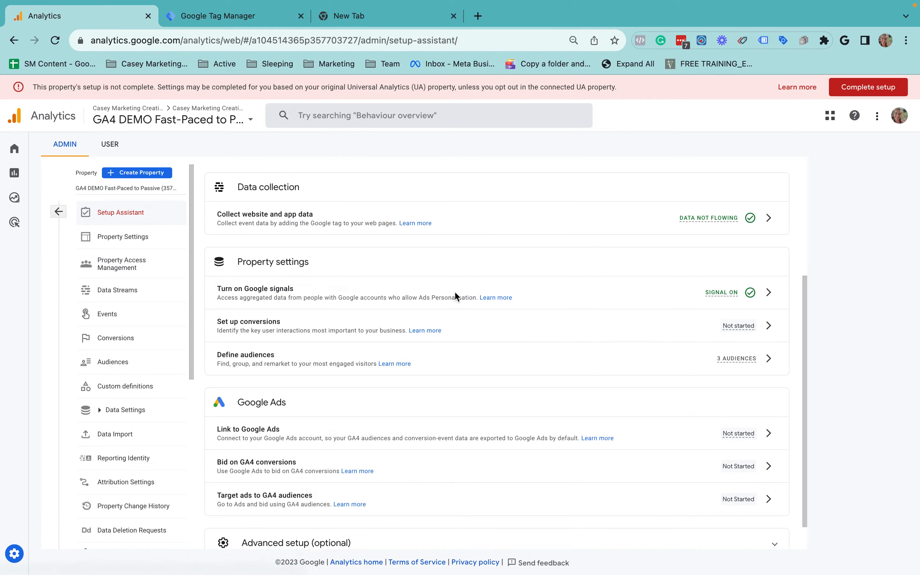
click(769, 360)
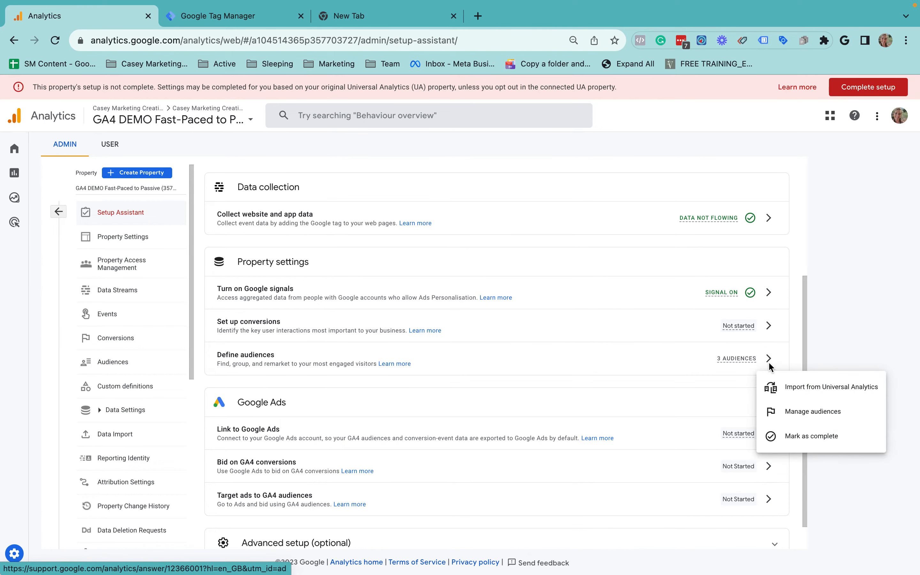
click(796, 438)
click(768, 327)
click(784, 378)
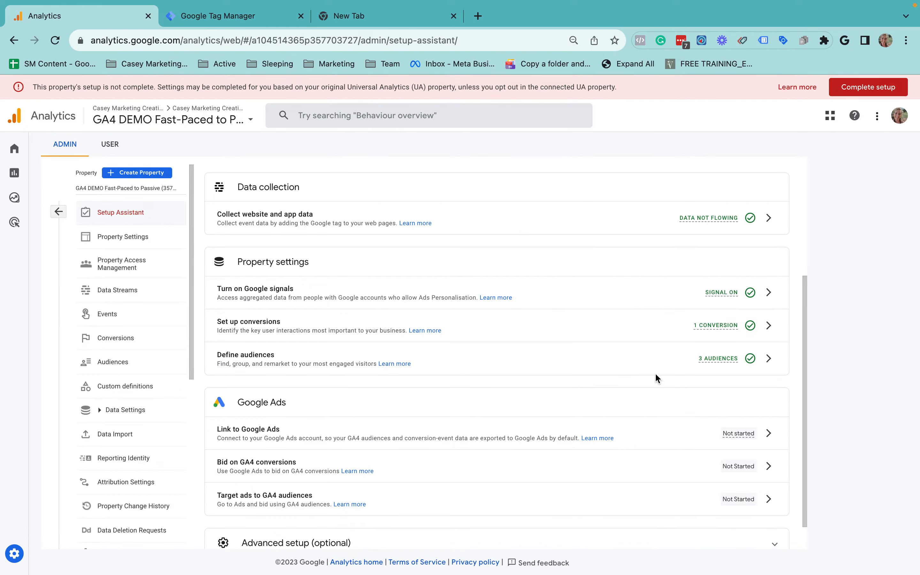
Mark the Google Ads items for linking, bidding on GA4 conversions and targeting ads to GA4 audiences as complete
scroll(646, 361, down, 2)
click(768, 400)
click(787, 448)
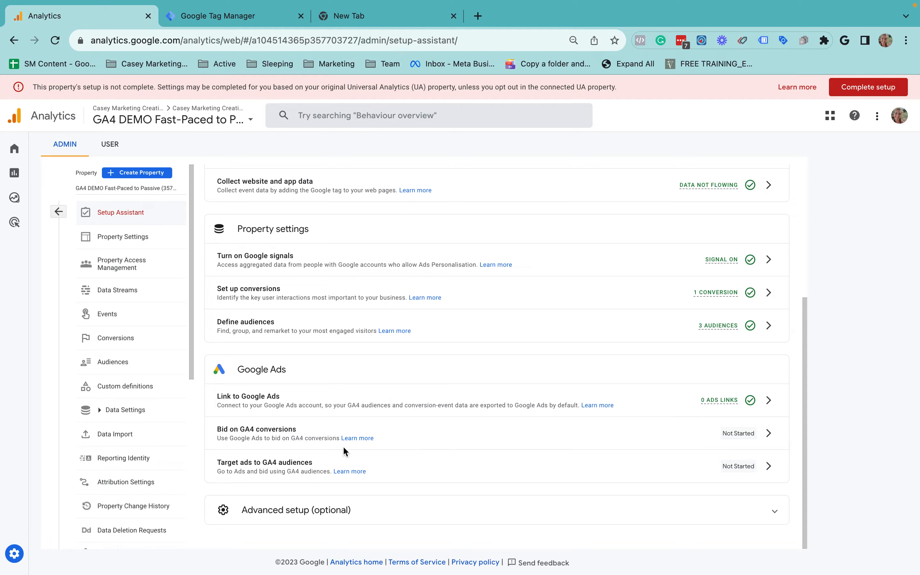
click(767, 443)
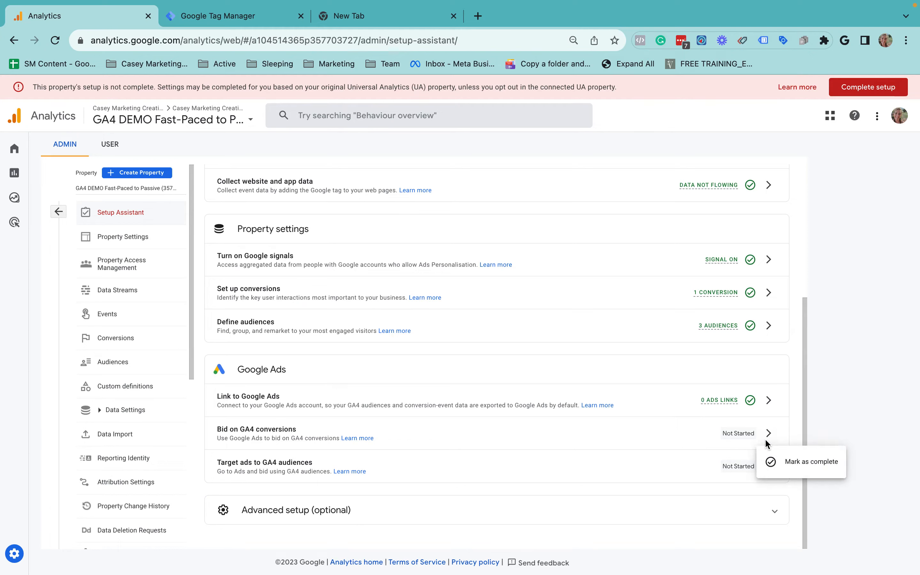
click(791, 469)
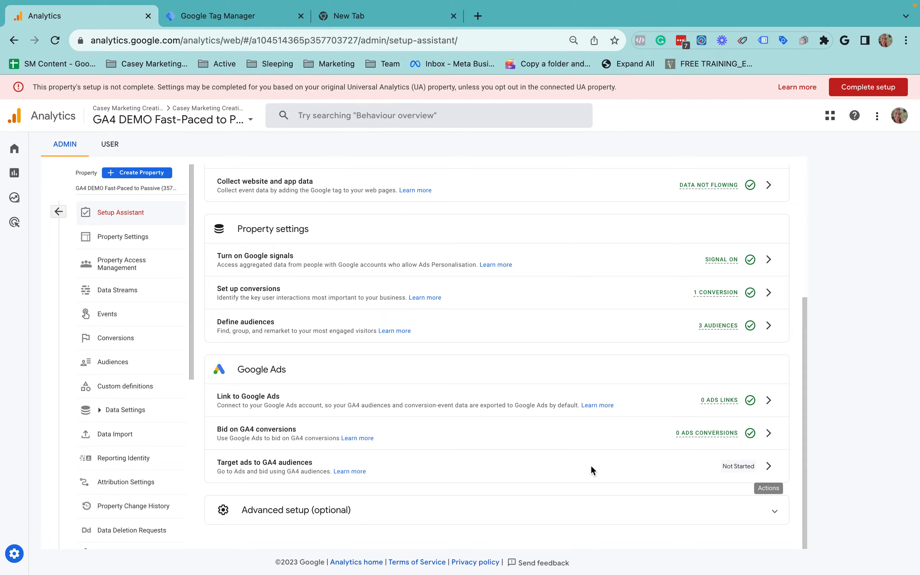
click(768, 468)
click(792, 494)
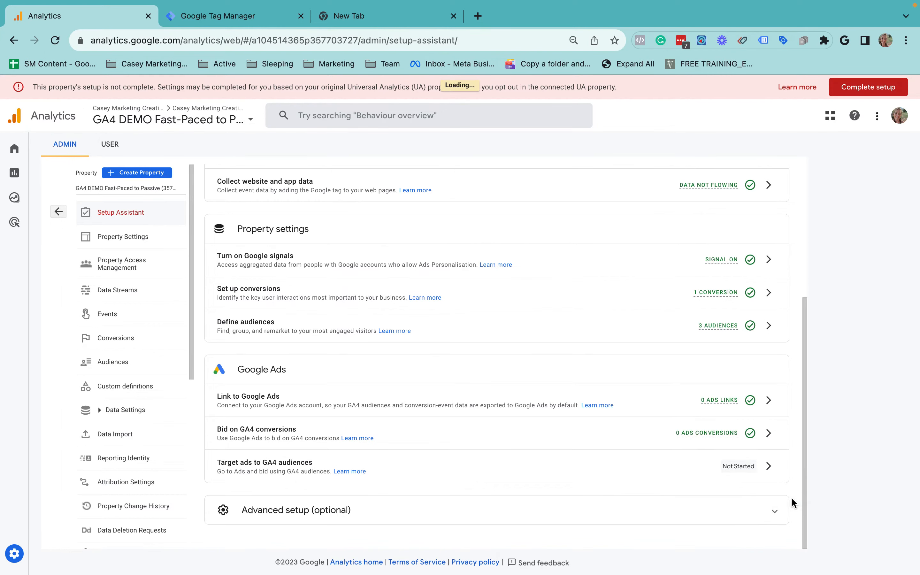
Expand the optional Advanced setup items, review the Setup Assistant's completion progress, and show the Data Settings entries
click(292, 510)
scroll(291, 513, down, 3)
scroll(281, 483, down, 1)
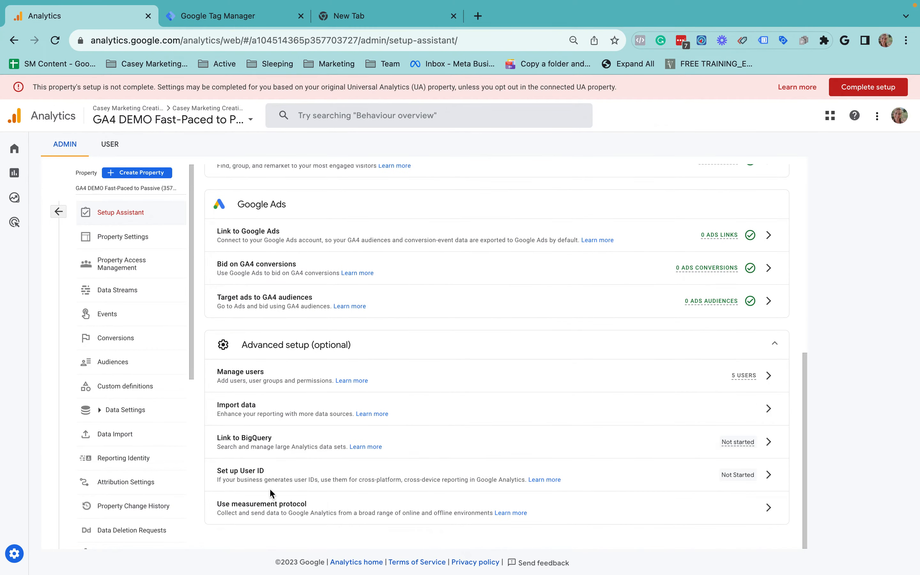
scroll(606, 290, up, 5)
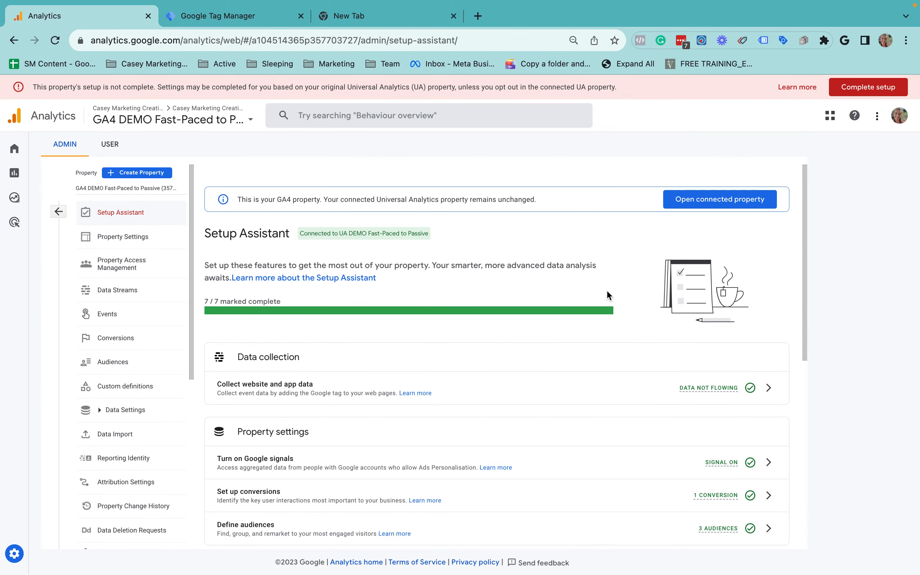
drag(203, 300, 584, 323)
click(584, 323)
drag(203, 301, 354, 301)
click(353, 304)
scroll(534, 448, down, 10)
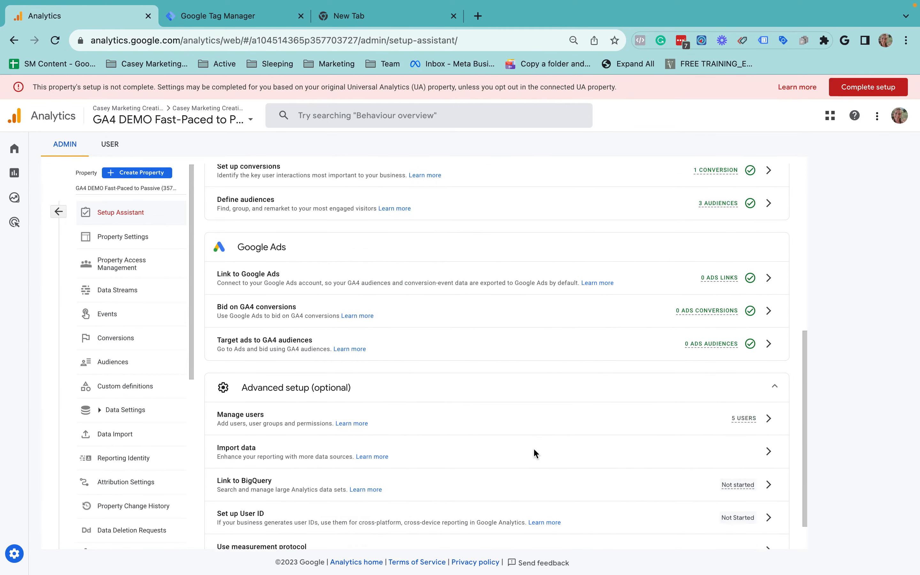
click(132, 420)
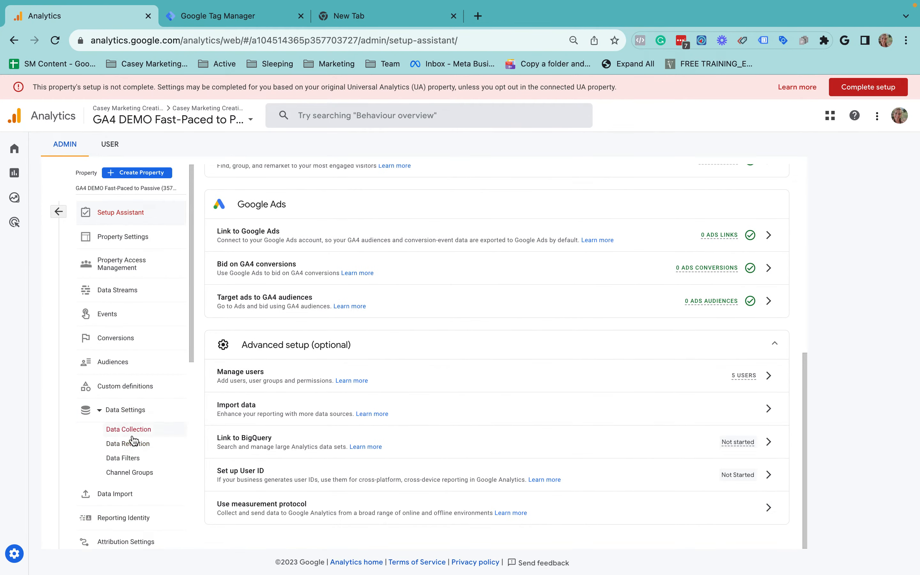
View the User acquisition and Traffic acquisition reports in the Life cycle collection
click(14, 175)
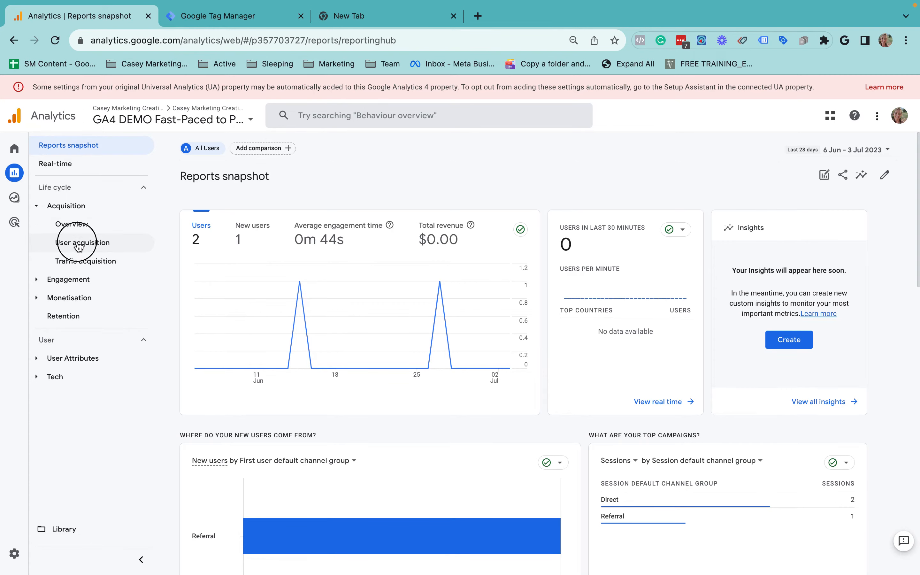
click(52, 243)
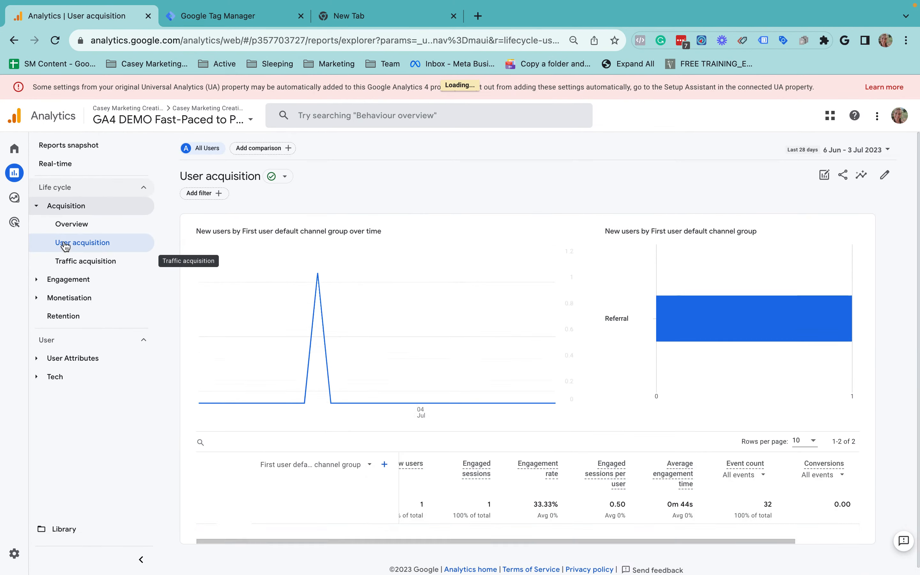
click(88, 245)
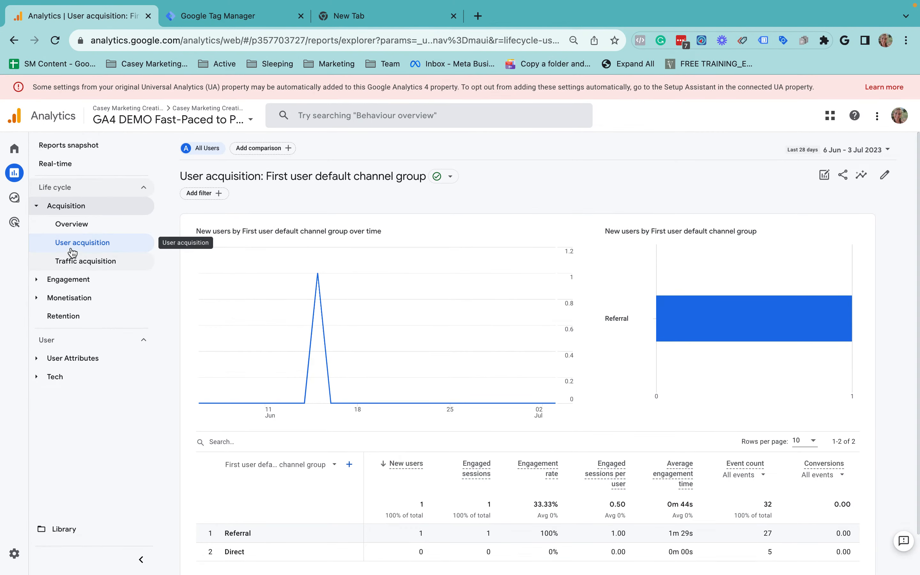
mouse_move(325, 365)
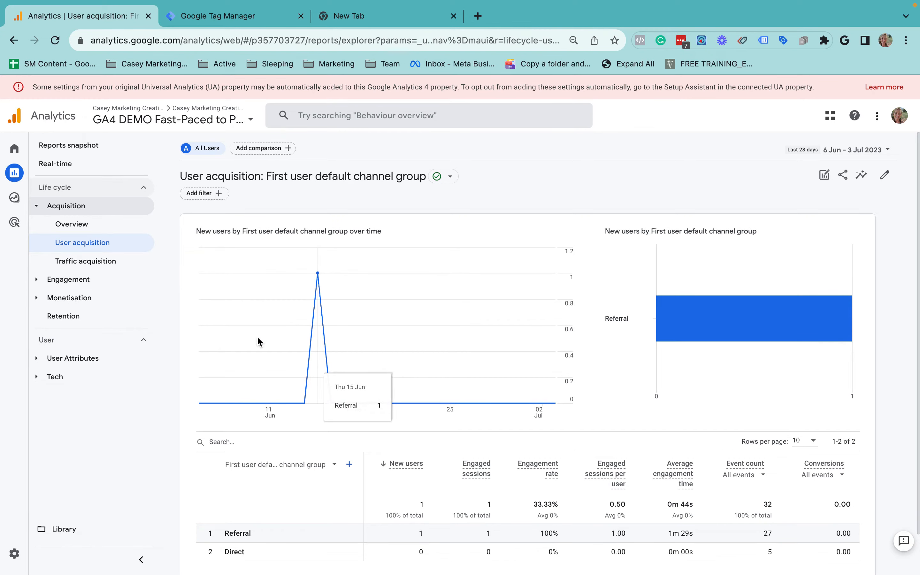
click(98, 264)
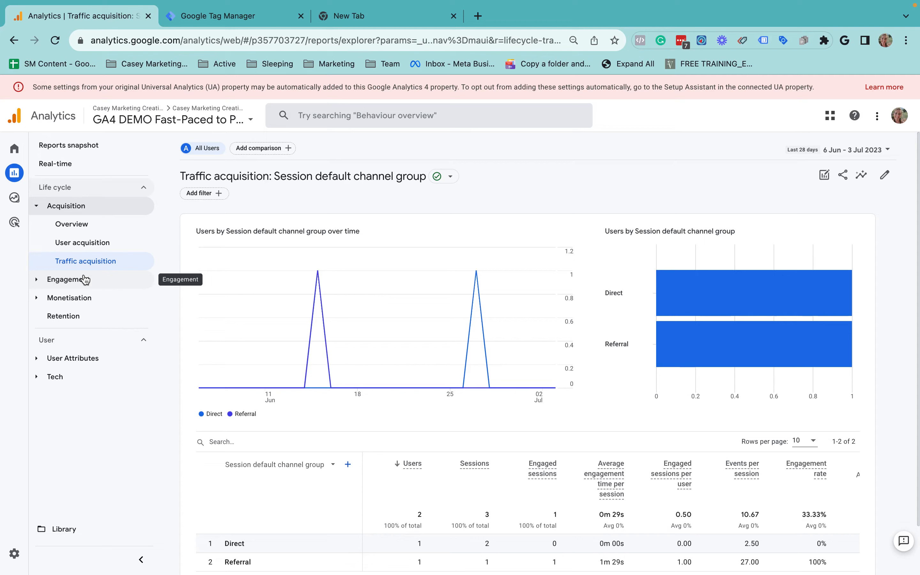
Expand the Engagement and Monetisation report groups to review their reports, and view the Retention overview
click(68, 278)
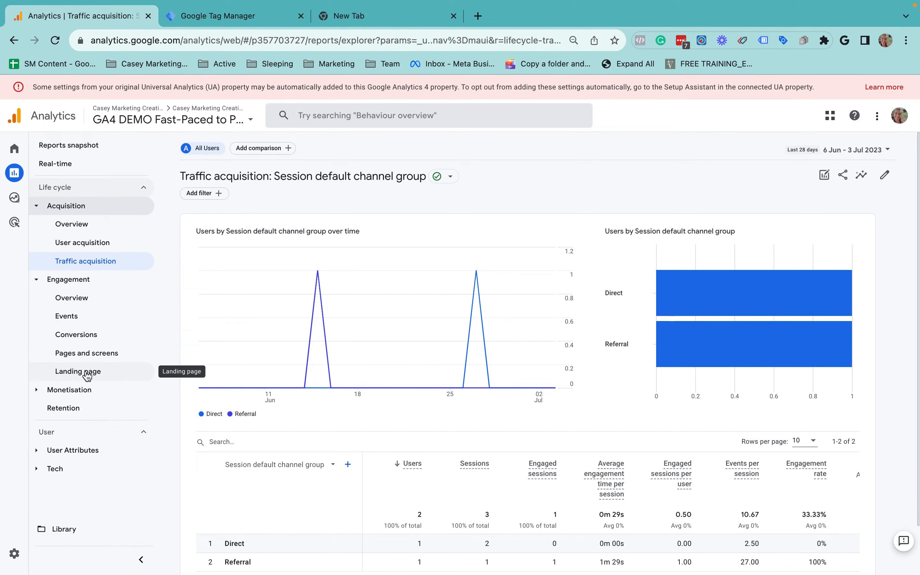
click(69, 389)
scroll(163, 433, down, 2)
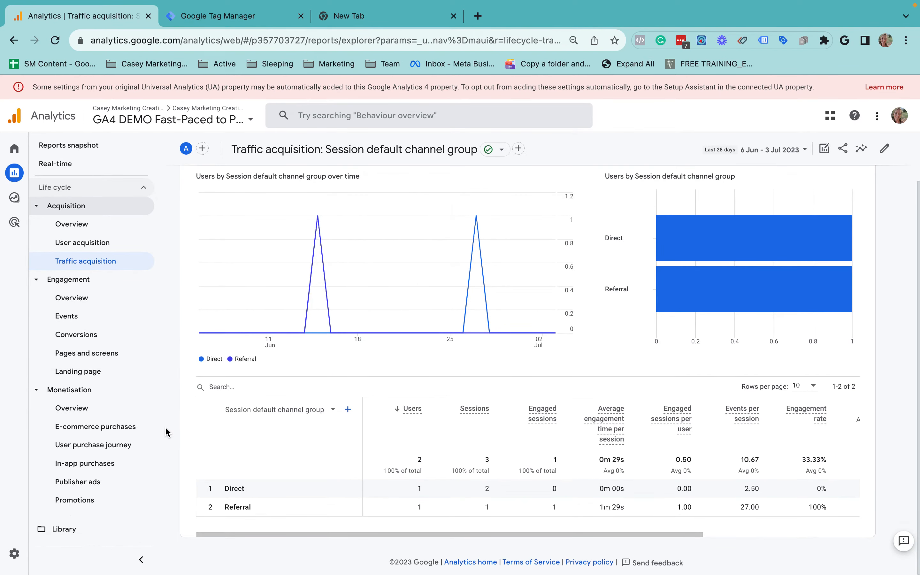
scroll(122, 430, down, 2)
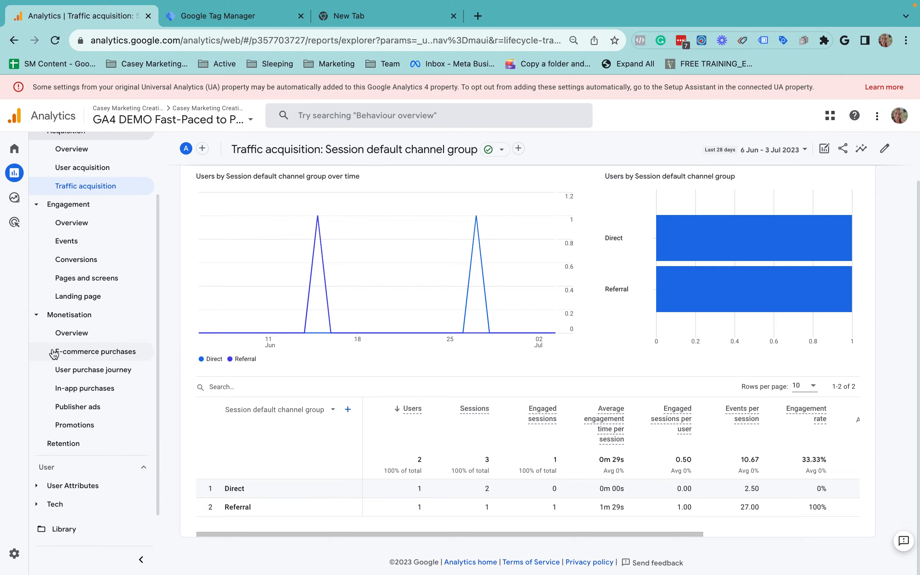
click(69, 445)
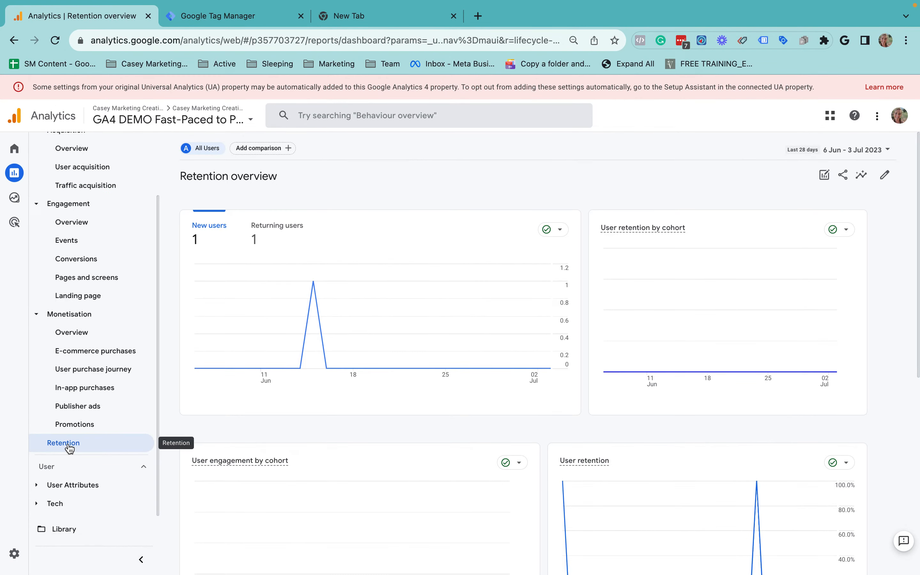
scroll(106, 403, up, 4)
Create a new Path exploration from the Explorations templates
mouse_move(5, 209)
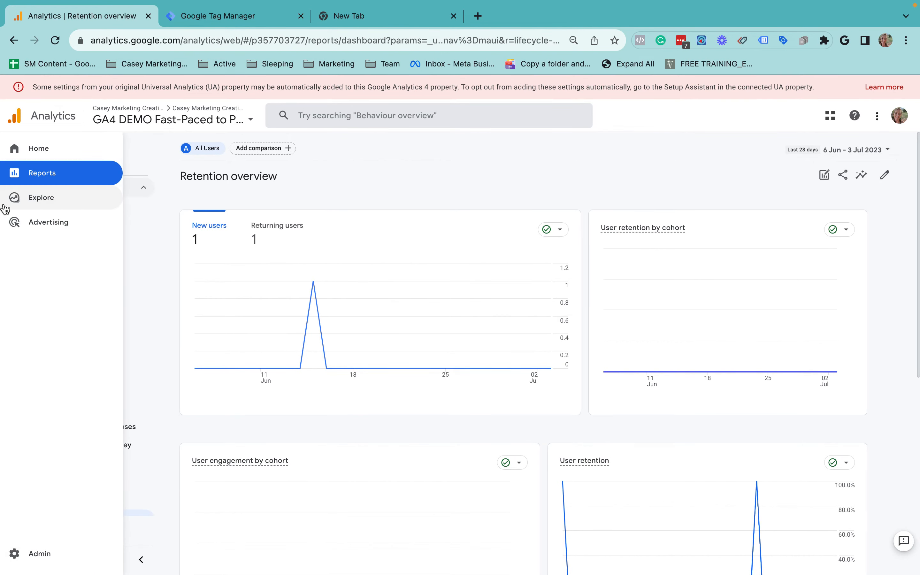
click(47, 198)
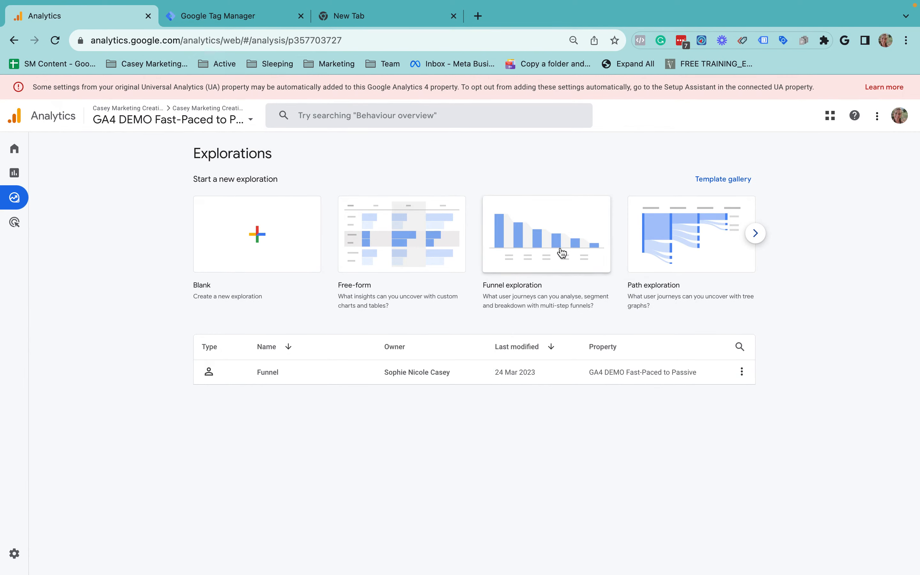
click(688, 250)
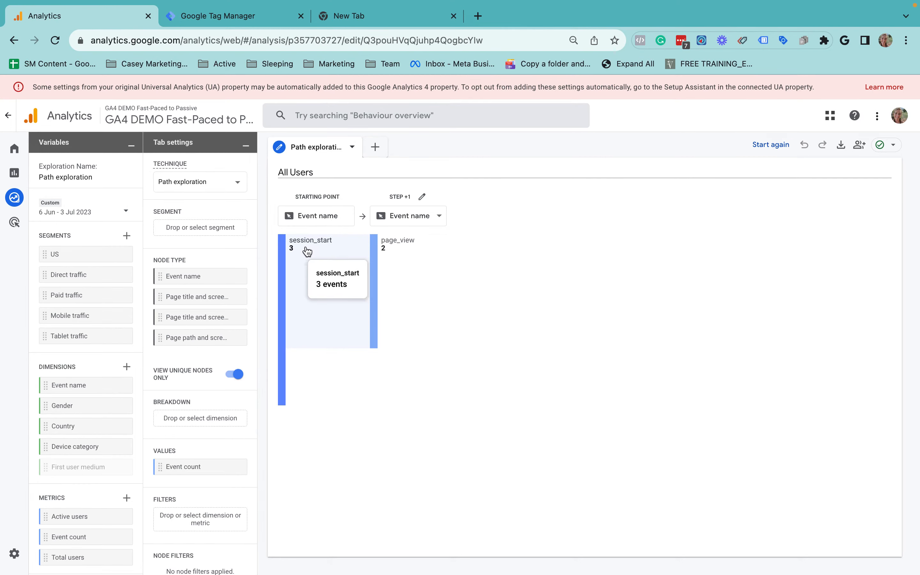
Expand the page_view node, then set Step +1 of the path to Page title and screen name and inspect its node
click(399, 242)
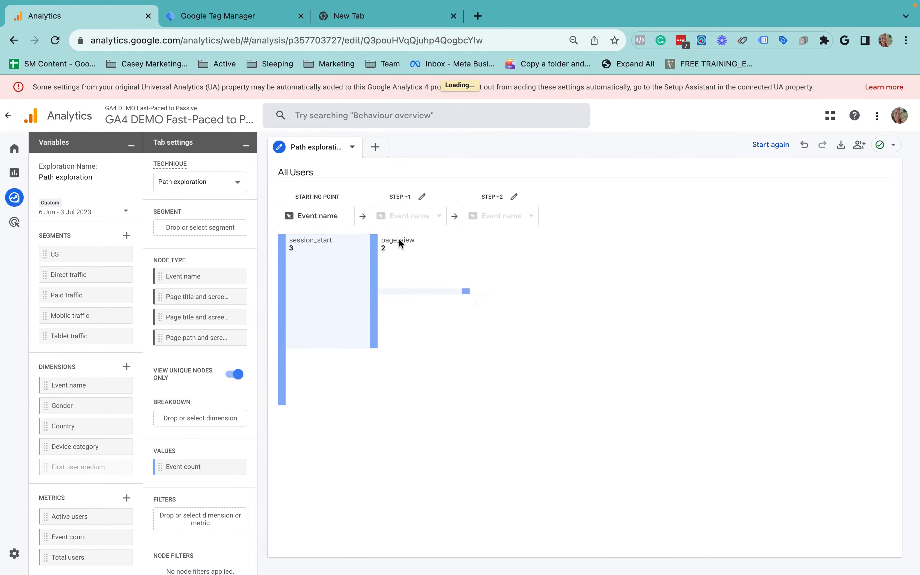
click(400, 219)
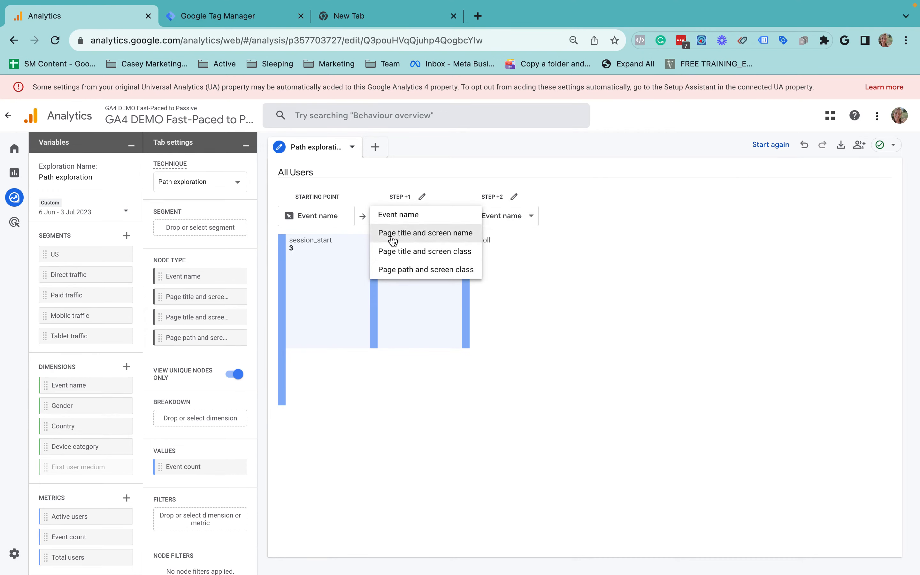
click(412, 236)
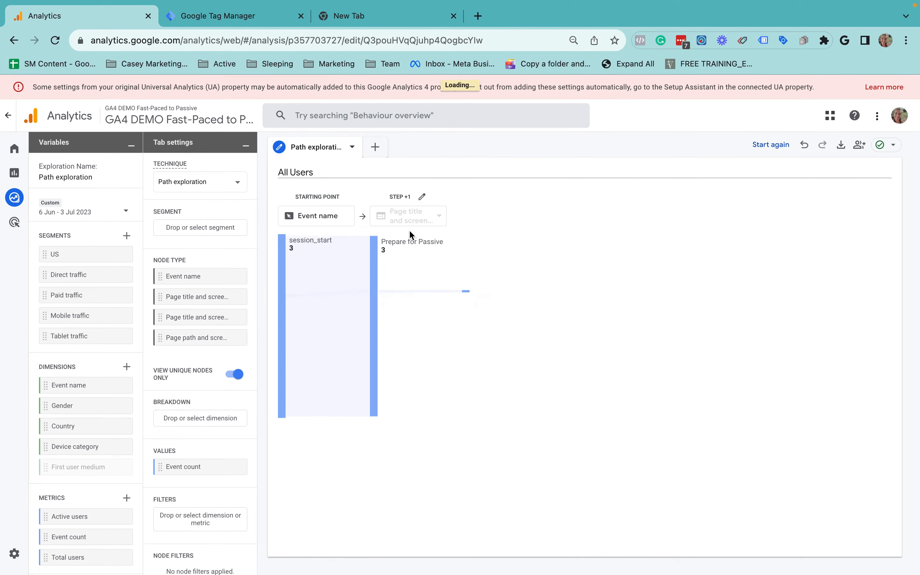
click(399, 241)
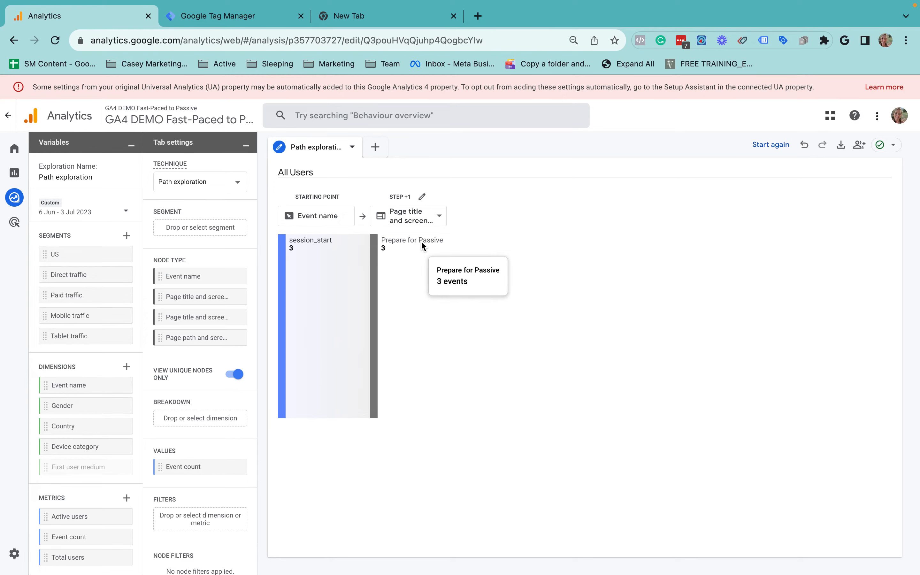
mouse_move(402, 246)
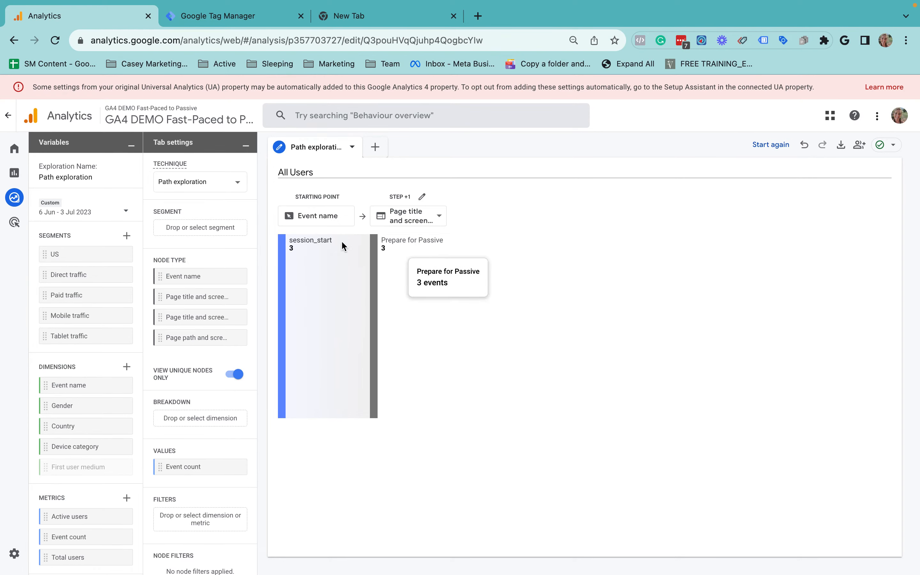
drag(107, 122, 236, 123)
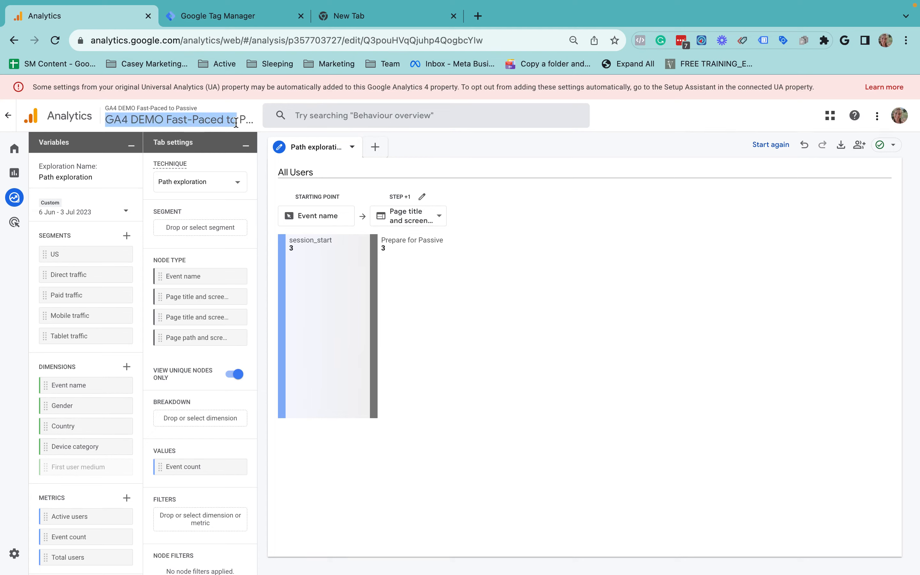
click(144, 120)
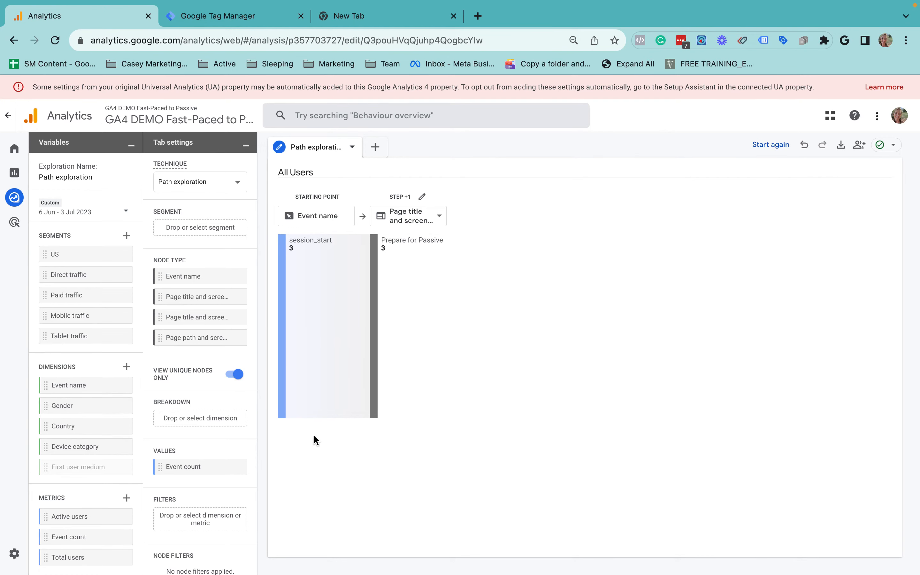
Leave the path exploration and open the Model comparison report in the Advertising section
click(8, 116)
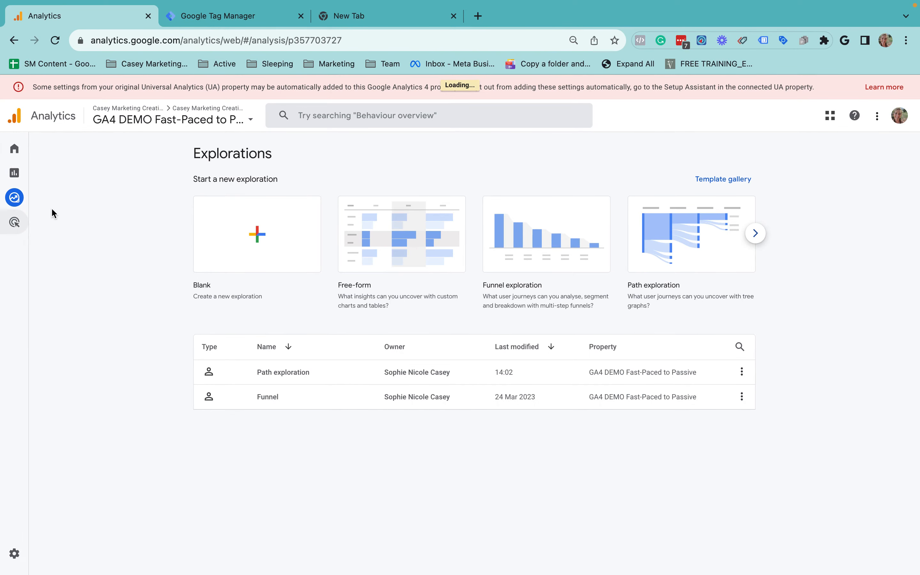
click(17, 225)
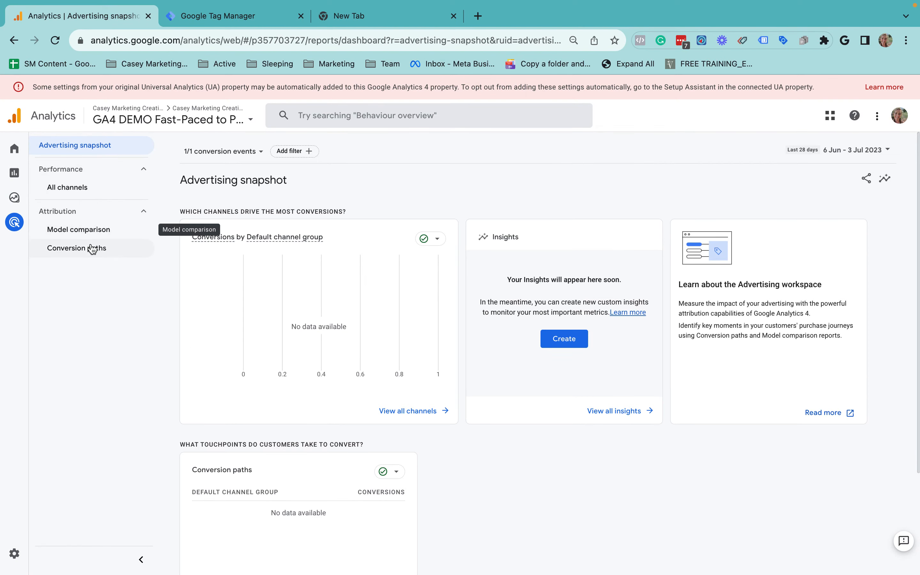
click(86, 230)
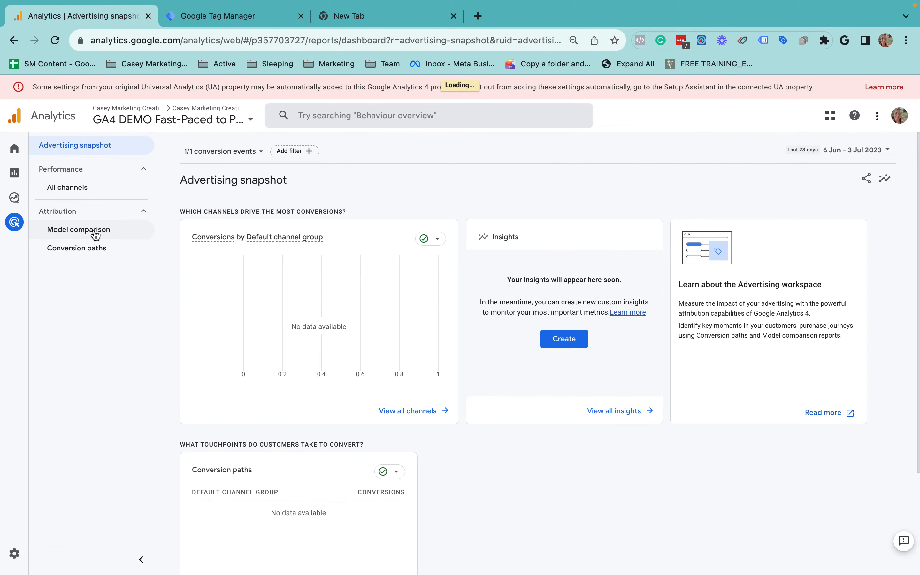
click(67, 233)
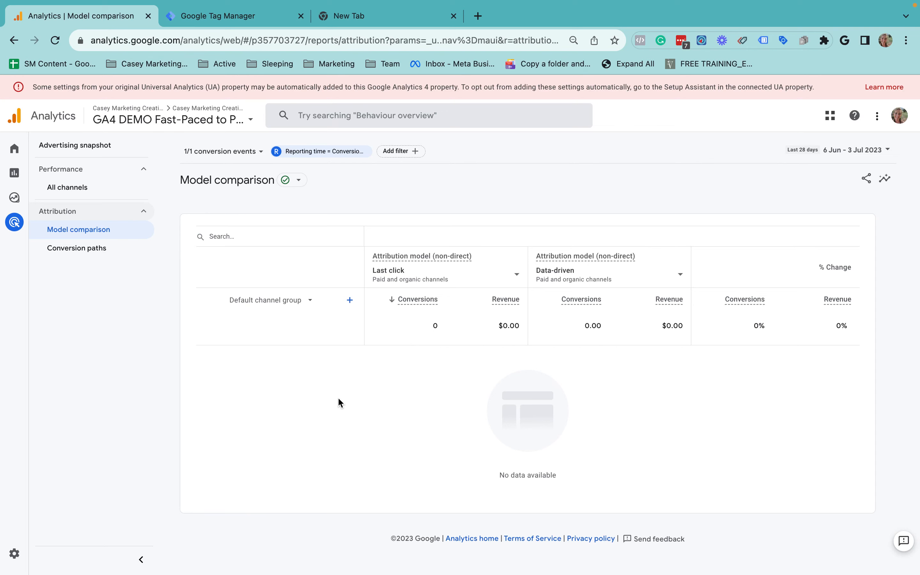
Review the attribution models available to compare with Last click, trying First click as the second model before restoring Data-driven
drag(372, 270, 468, 275)
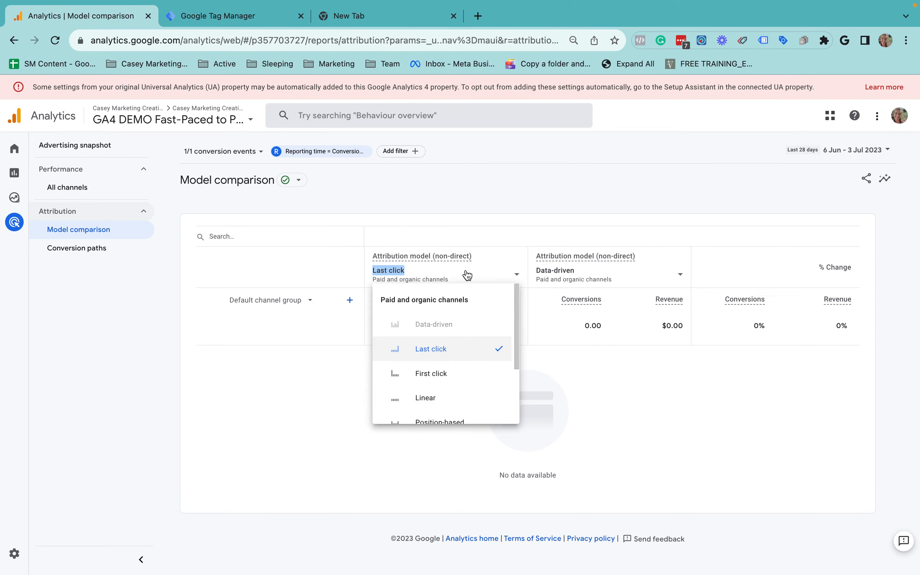
click(494, 233)
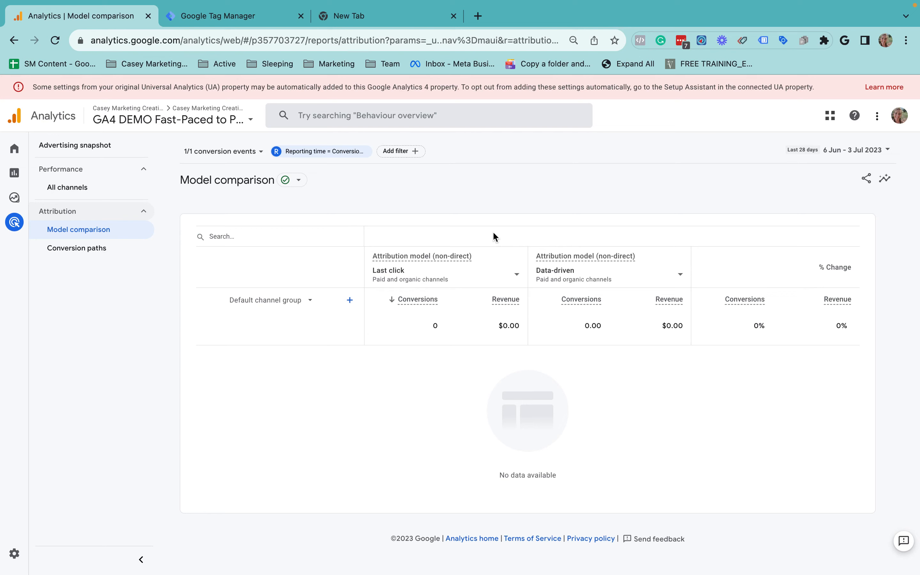
click(555, 272)
click(622, 374)
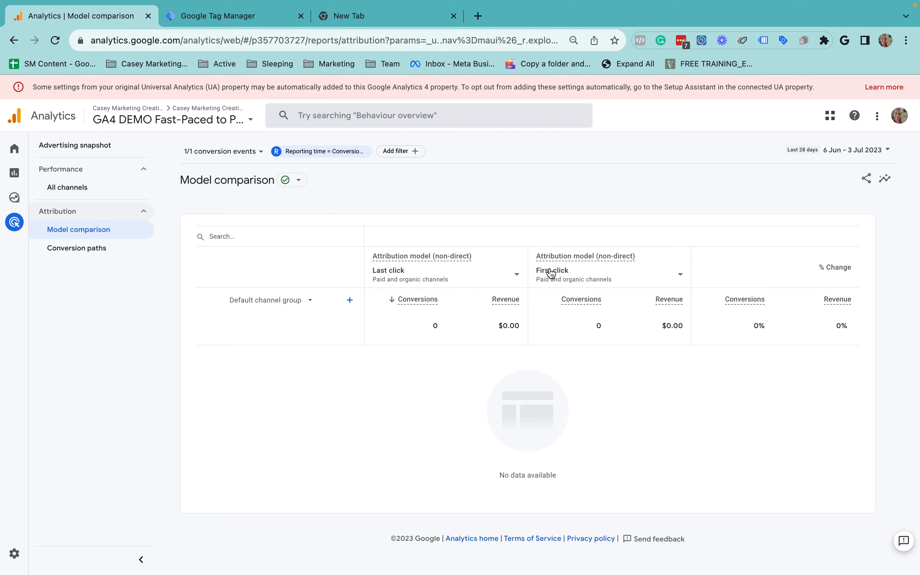
click(608, 271)
click(614, 323)
Open the Conversion paths report and review its early, mid and late touch points
click(76, 256)
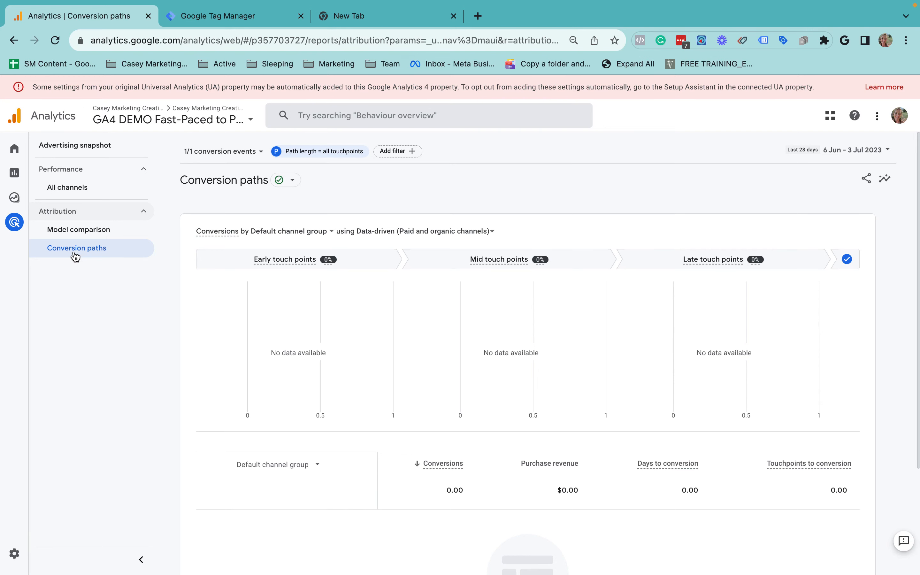
scroll(282, 364, down, 3)
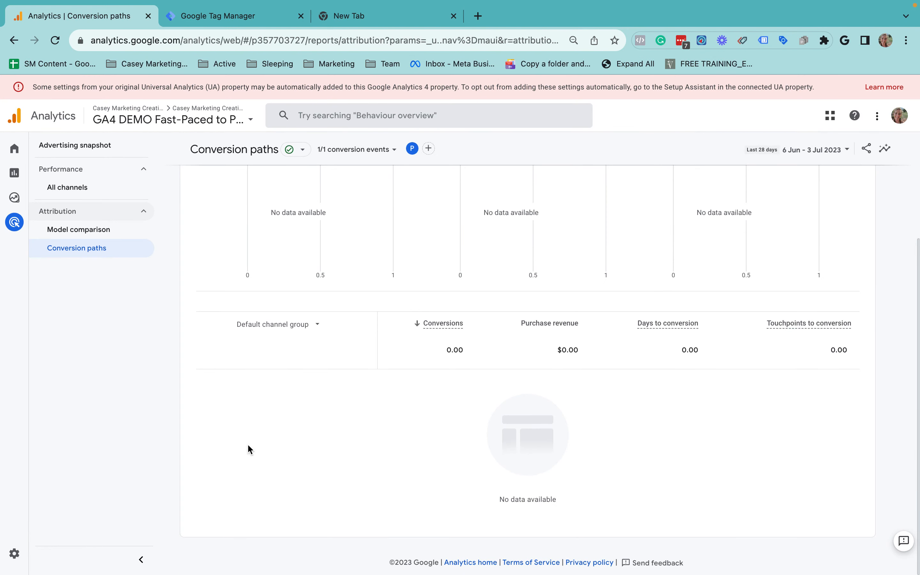
scroll(250, 450, up, 3)
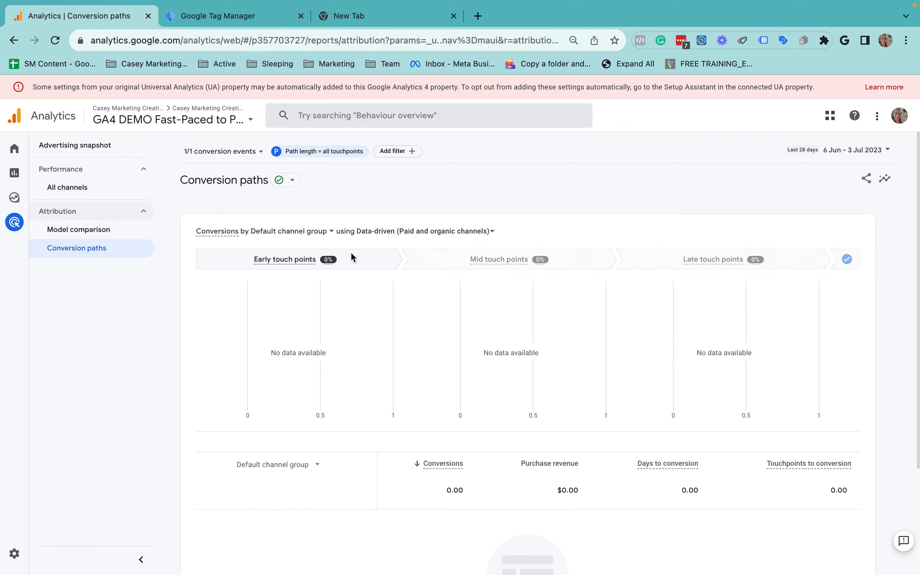
mouse_move(258, 259)
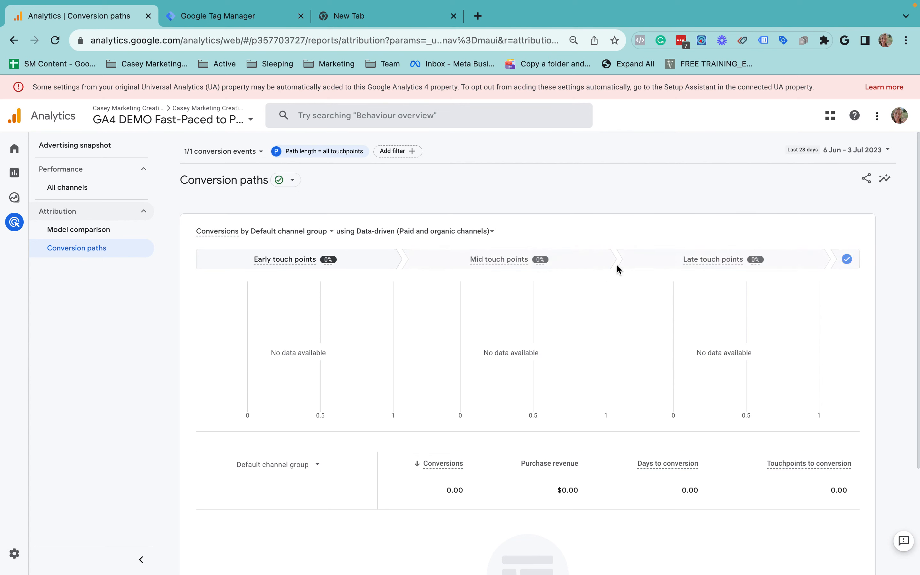
Examine the Days to conversion and Touchpoints to conversion columns in the Conversion paths table
scroll(456, 316, down, 3)
drag(679, 392, 698, 389)
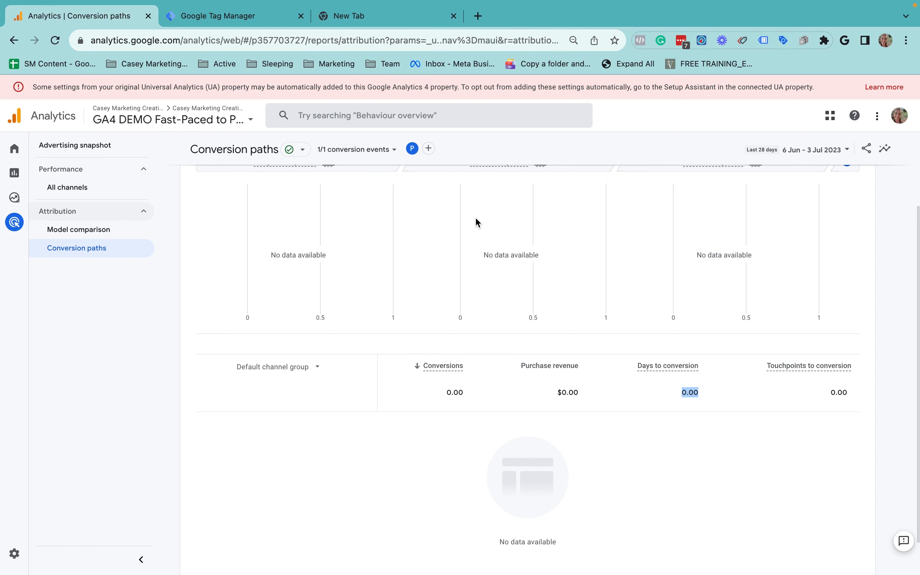
click(833, 393)
drag(832, 393, 863, 390)
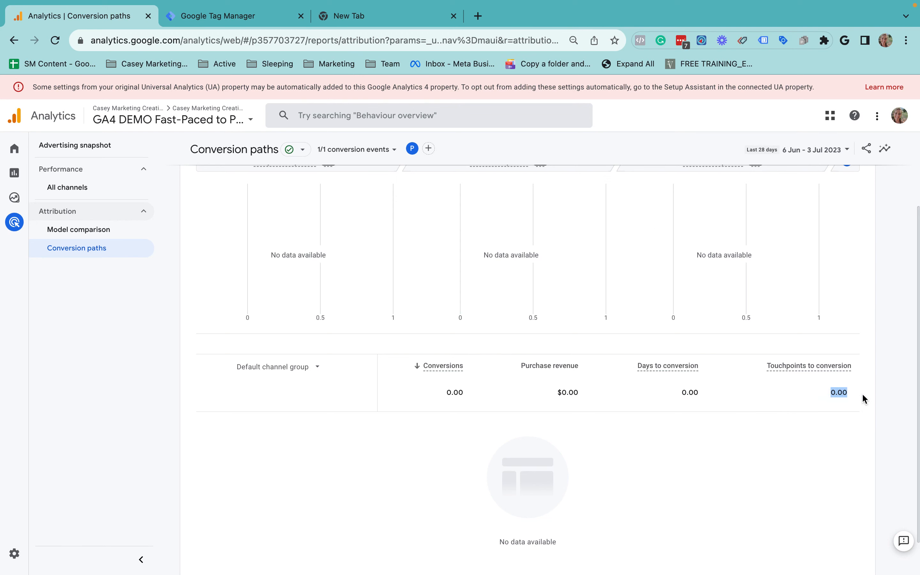
drag(702, 391, 669, 391)
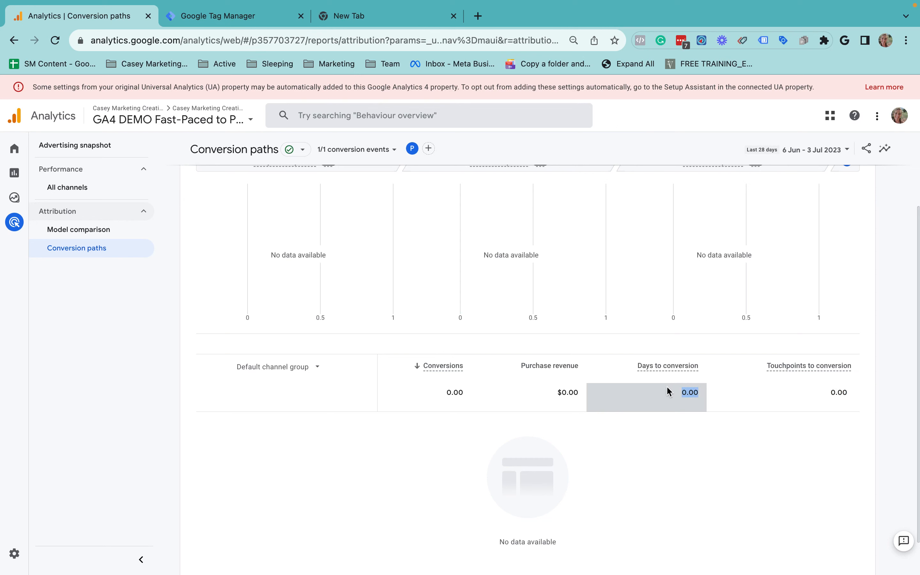
mouse_move(669, 391)
mouse_down()
mouse_move(703, 397)
mouse_move(662, 392)
mouse_up()
click(662, 391)
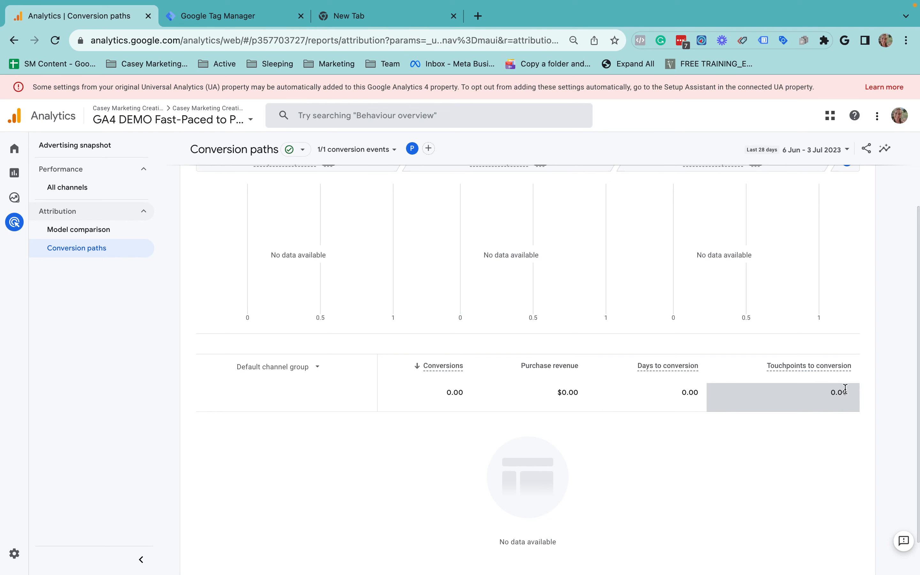
drag(832, 391, 863, 393)
click(863, 393)
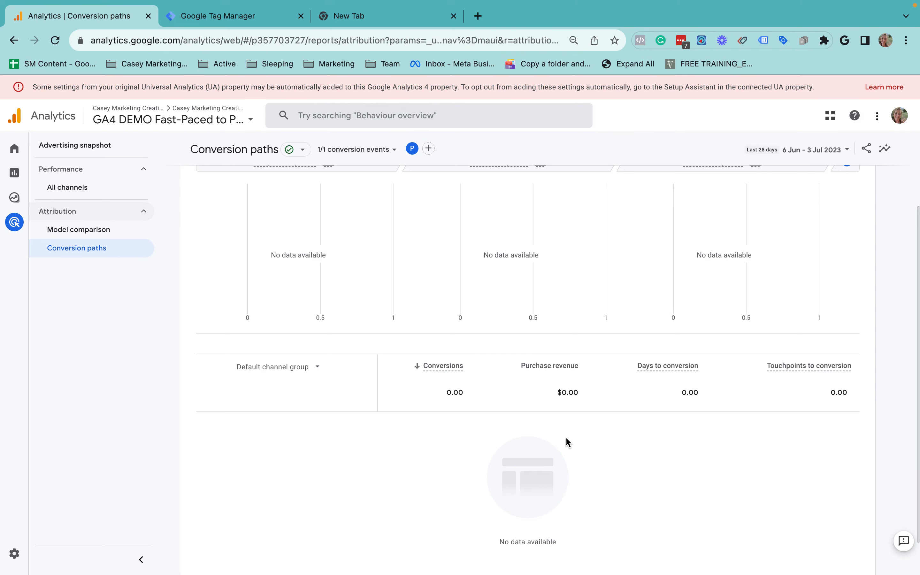
scroll(566, 441, up, 3)
scroll(567, 442, down, 4)
scroll(567, 440, up, 3)
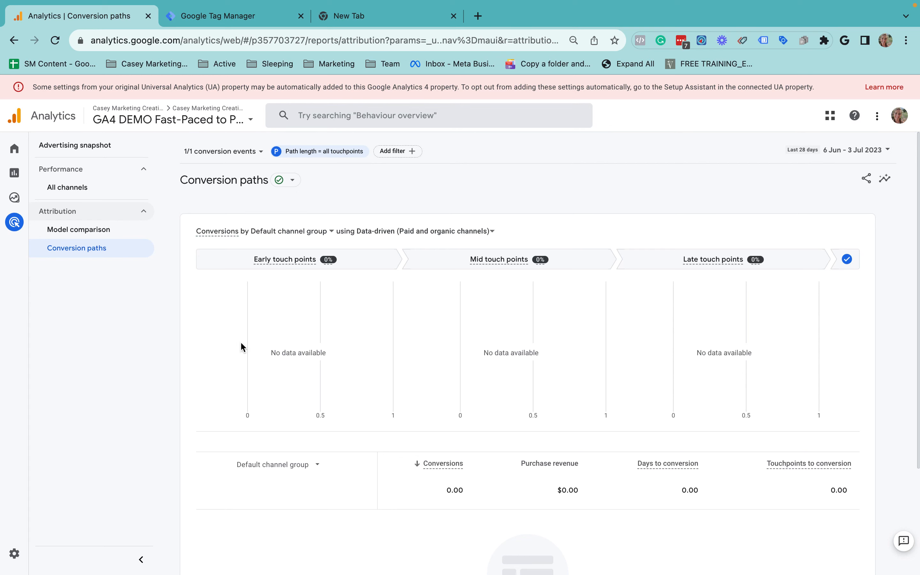
Return to the property's Home page and review its cards through to Insights and recommendations
click(14, 151)
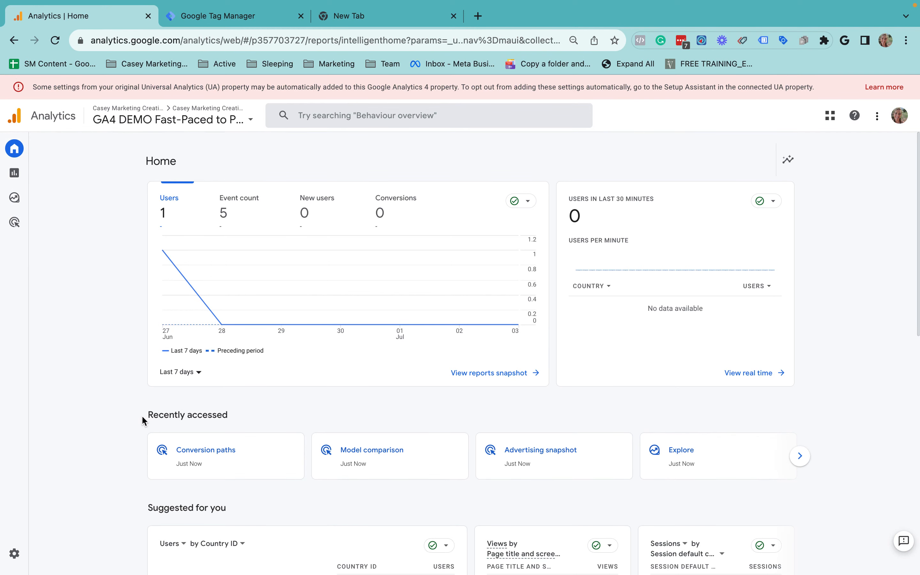
scroll(81, 439, down, 10)
scroll(81, 439, down, 2)
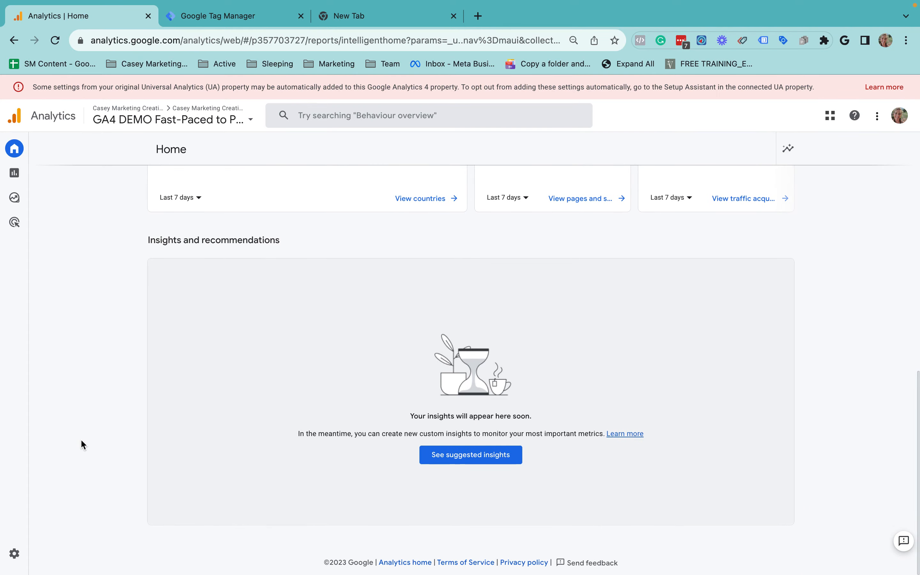
scroll(81, 438, up, 15)
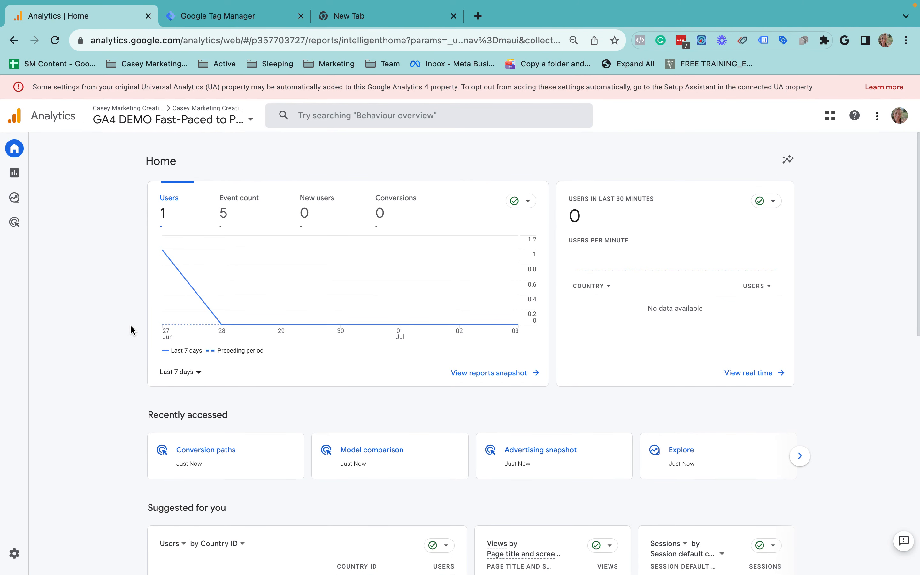